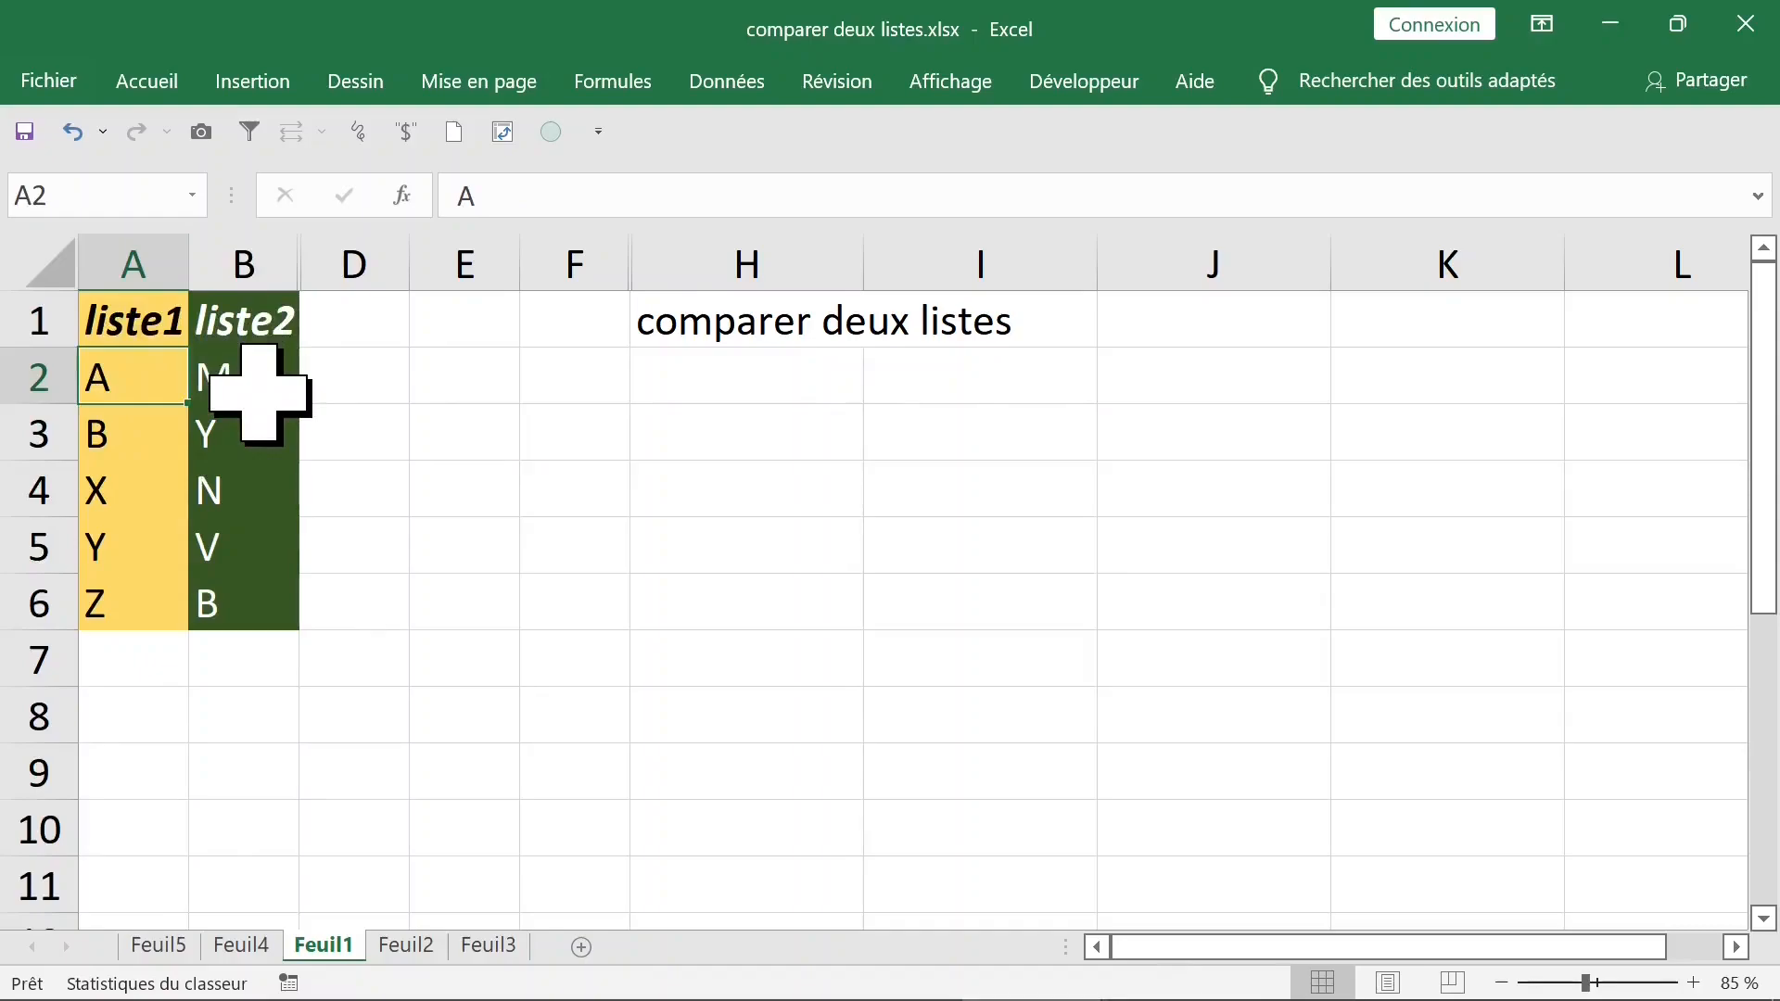
{"action": "left_click", "coordinate": [352, 384]}
{"action": "left_click", "coordinate": [139, 384]}
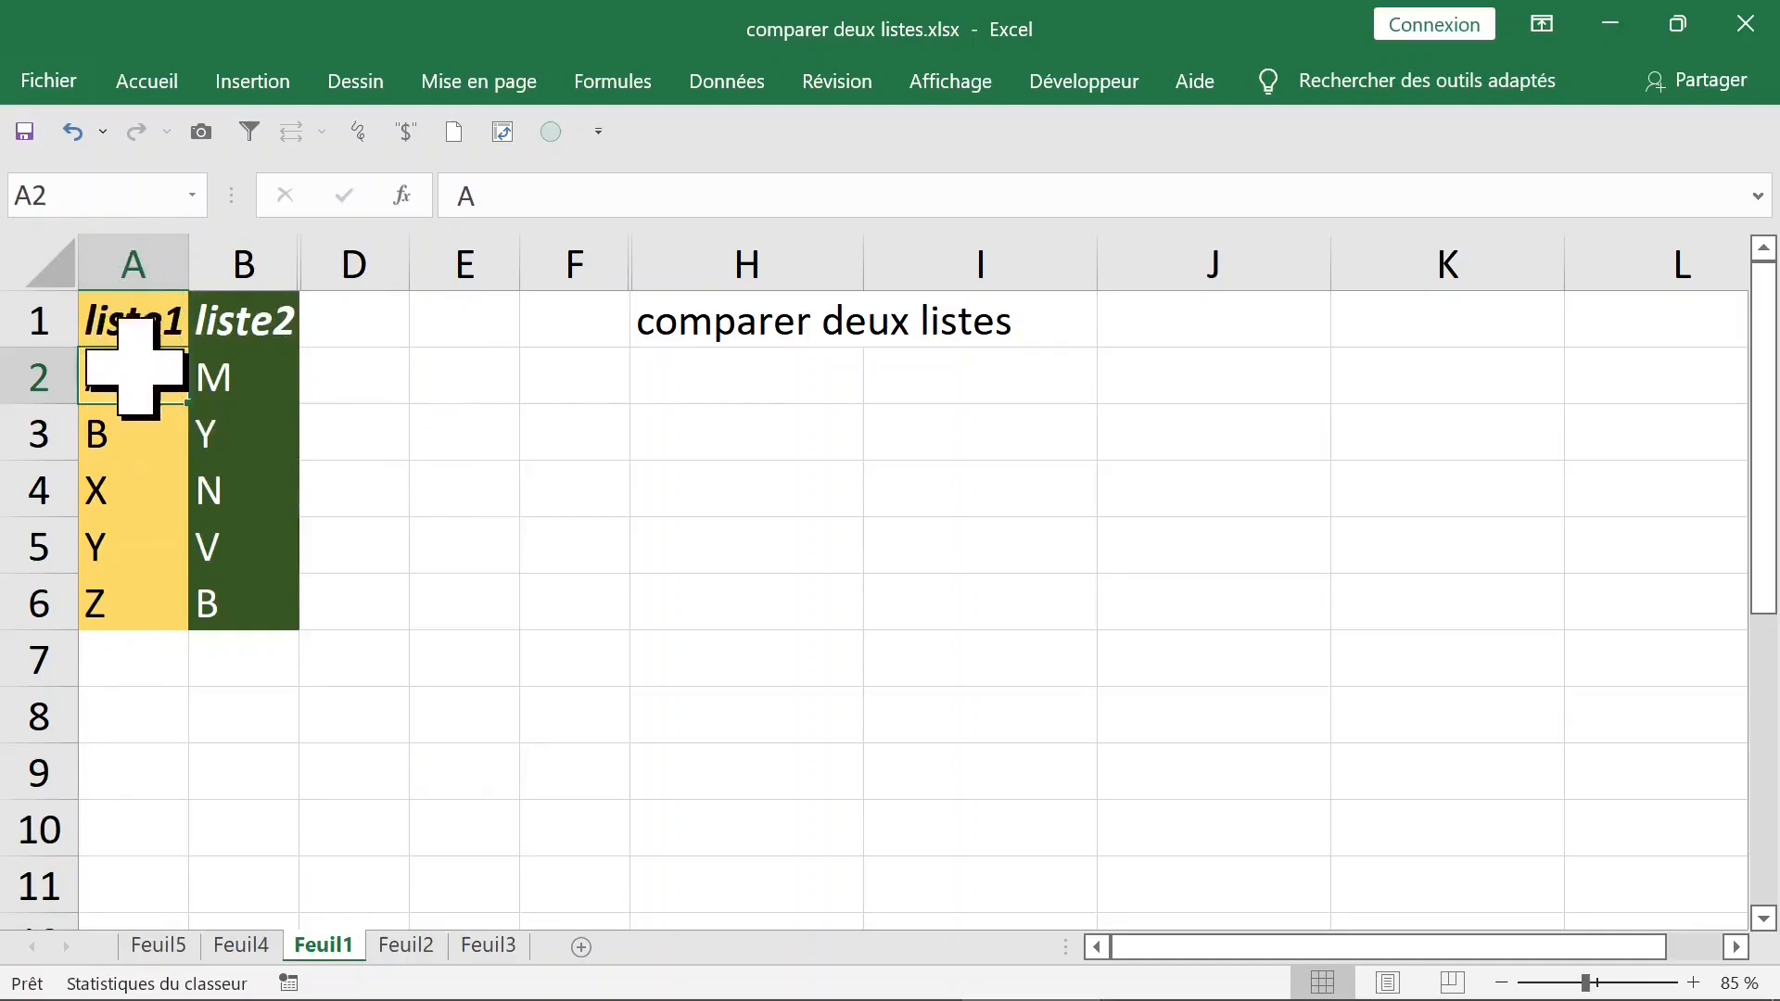
{"action": "left_click", "coordinate": [244, 371]}
{"action": "left_click_drag", "start_coordinate": [244, 369], "coordinate": [248, 613]}
- Start an EQUIV function in D2 using the function arguments dialog, with A2 as the lookup value
{"action": "left_click", "coordinate": [365, 394]}
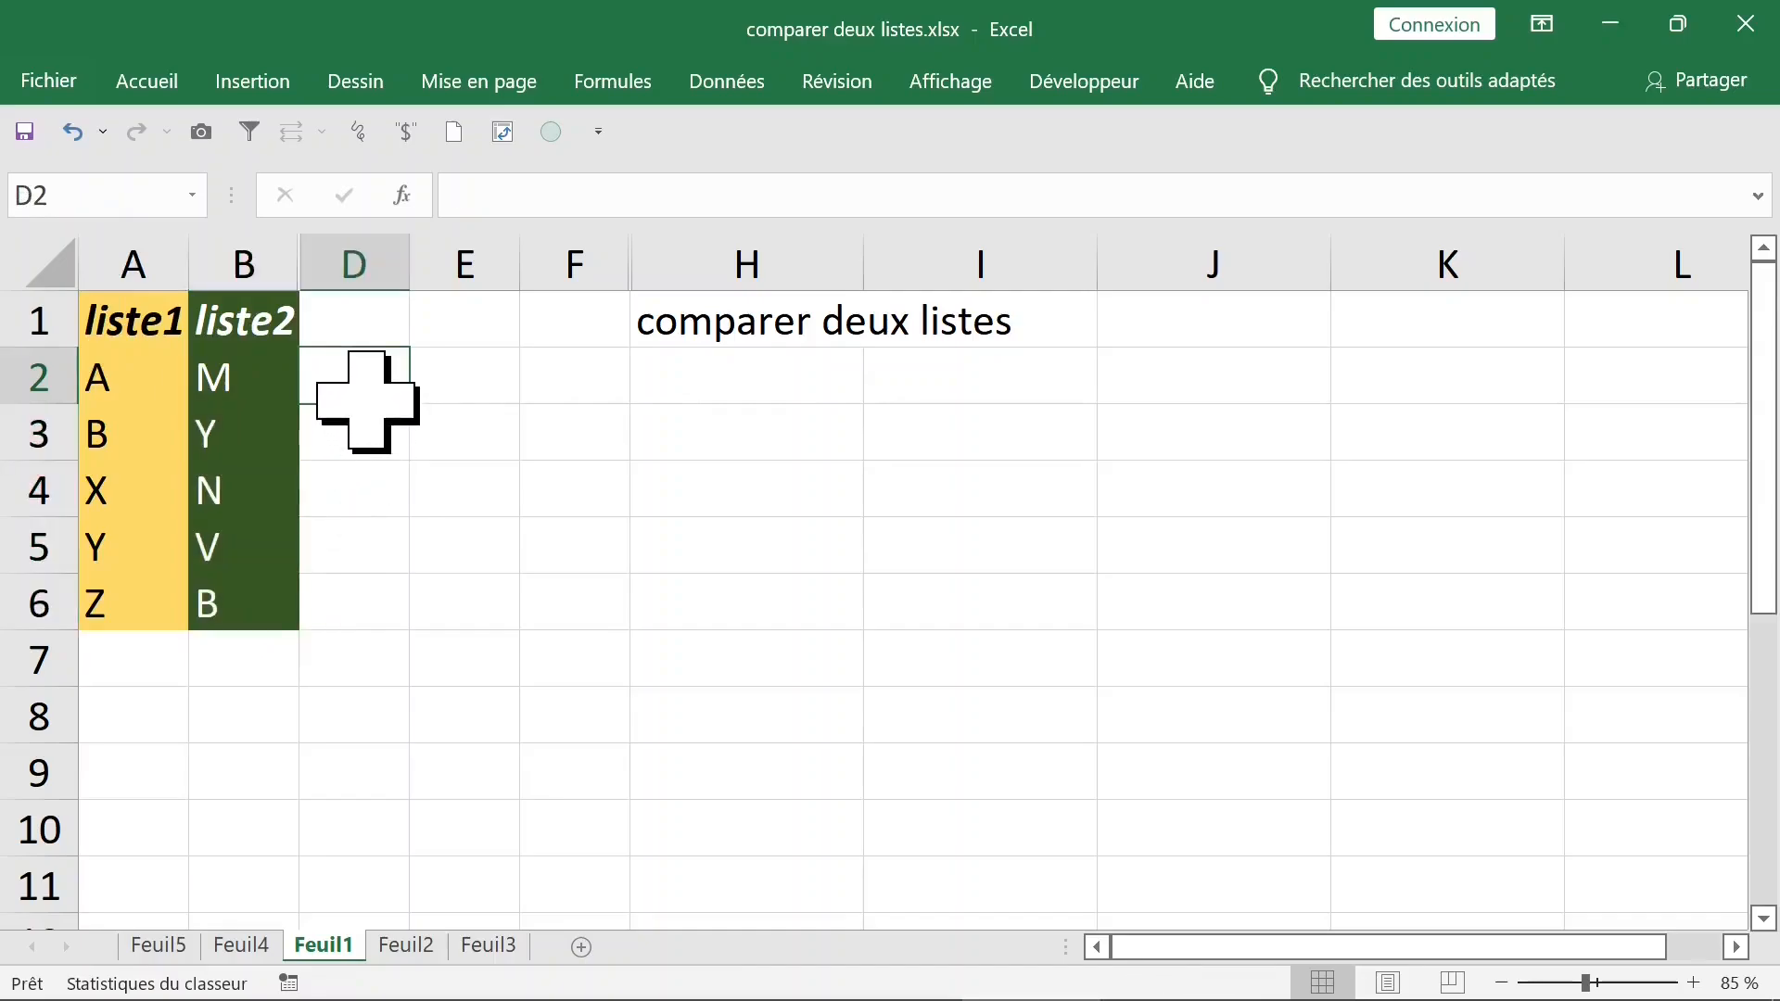
{"action": "type", "text": "=e"}
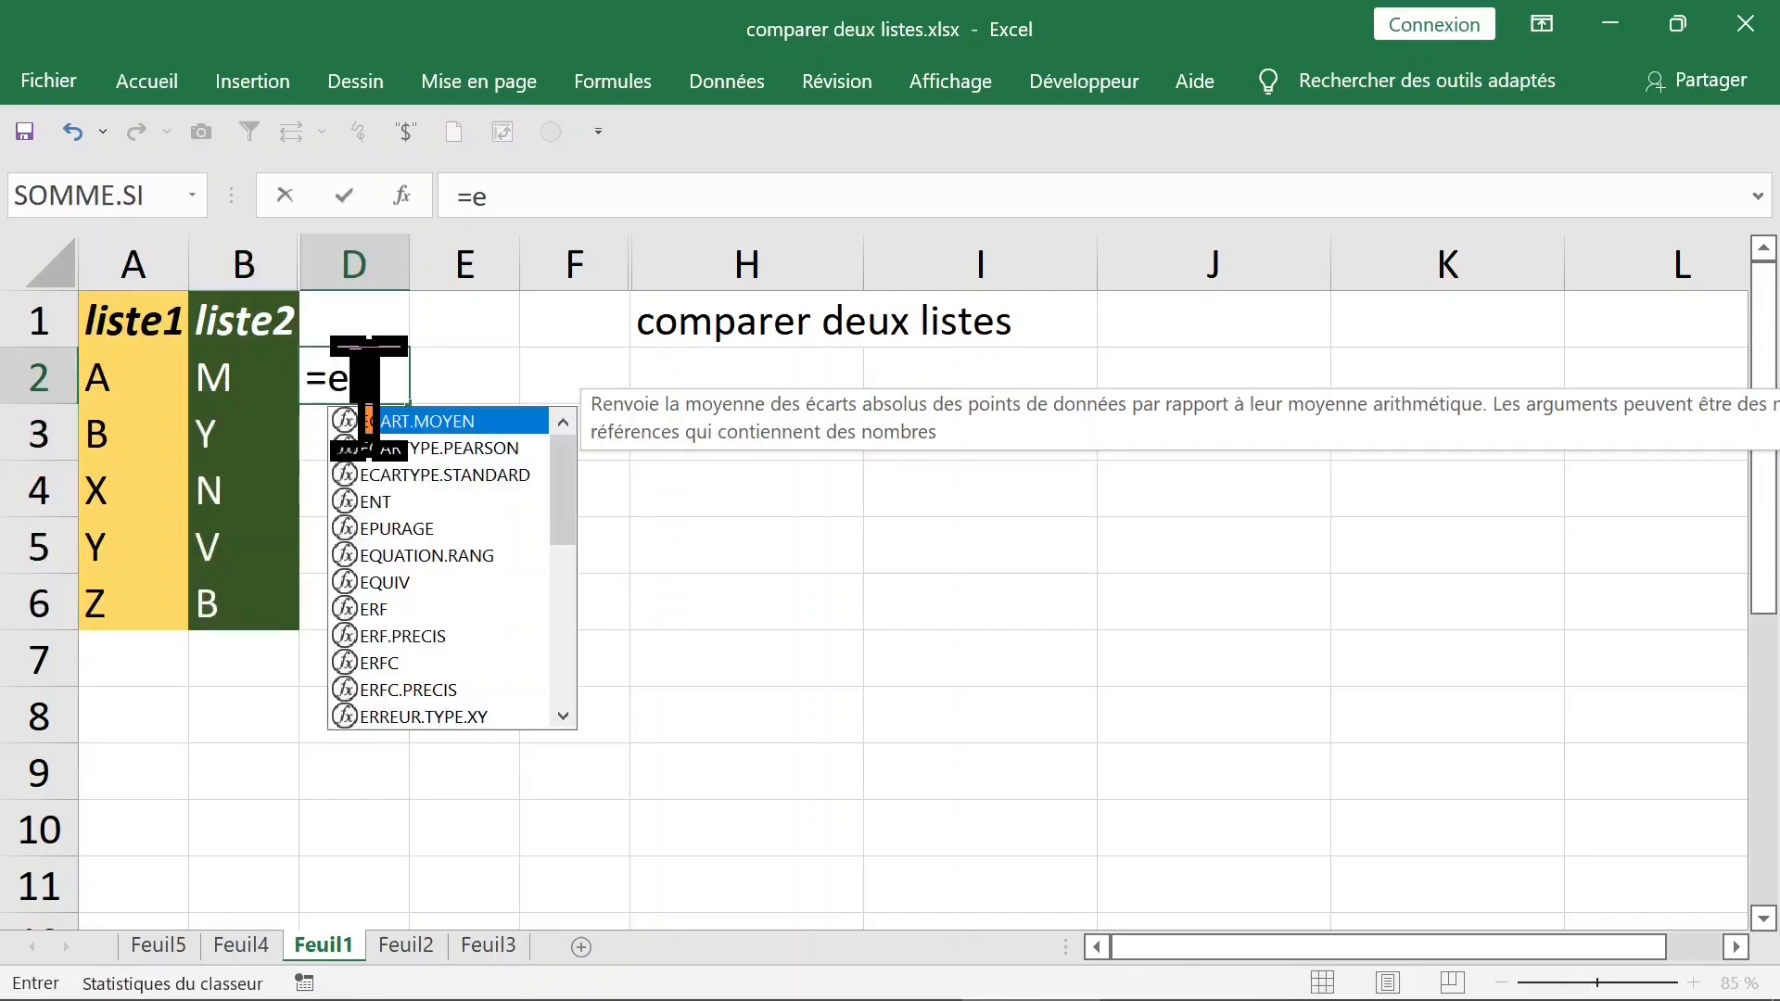
{"action": "type", "text": "qui"}
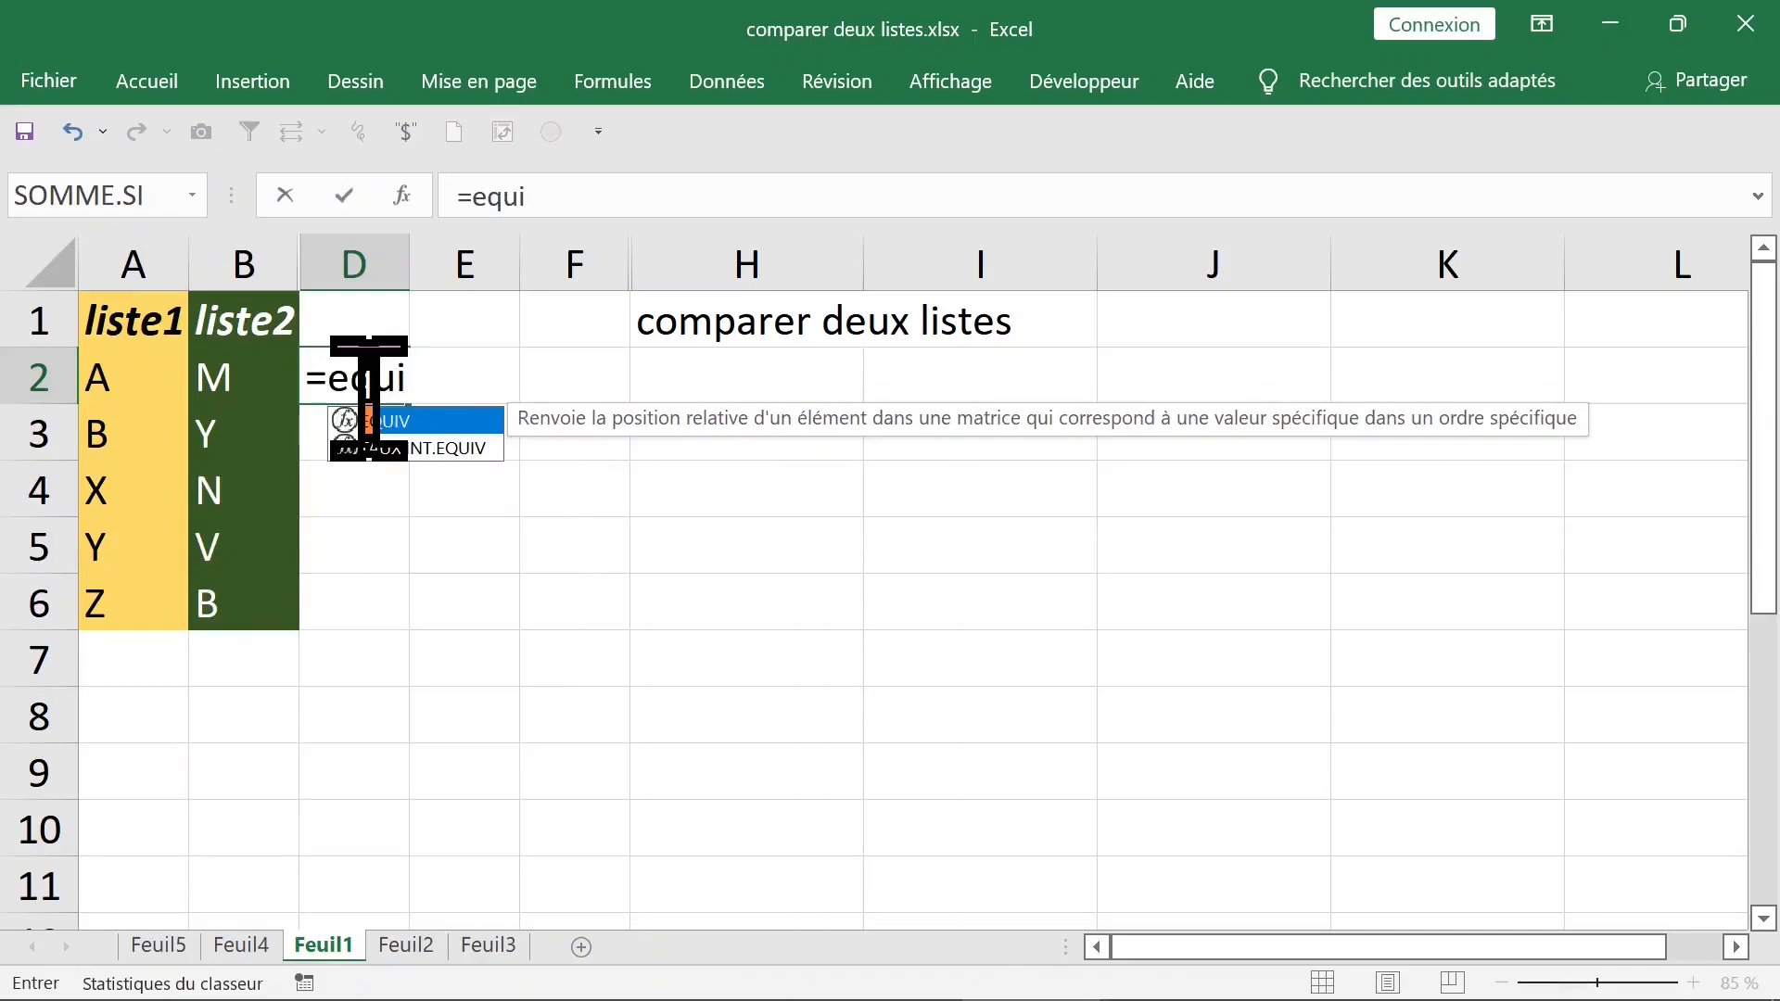
{"action": "key", "text": "Tab"}
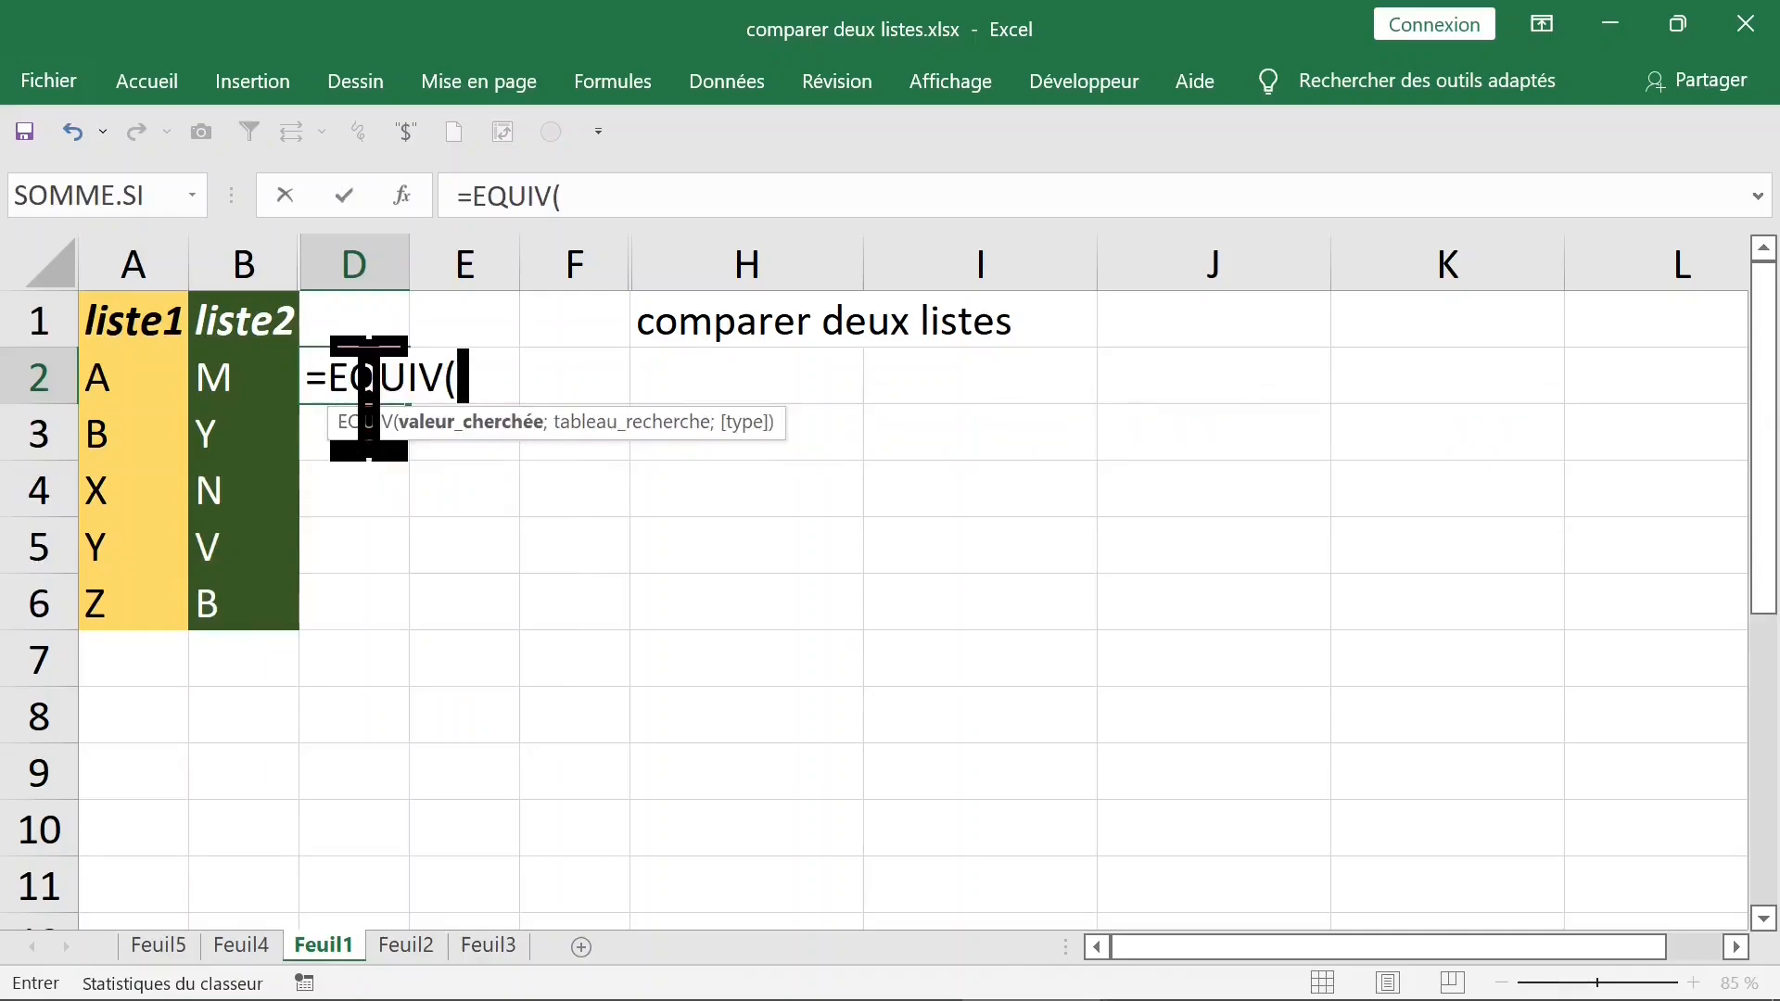
{"action": "left_click", "coordinate": [403, 195]}
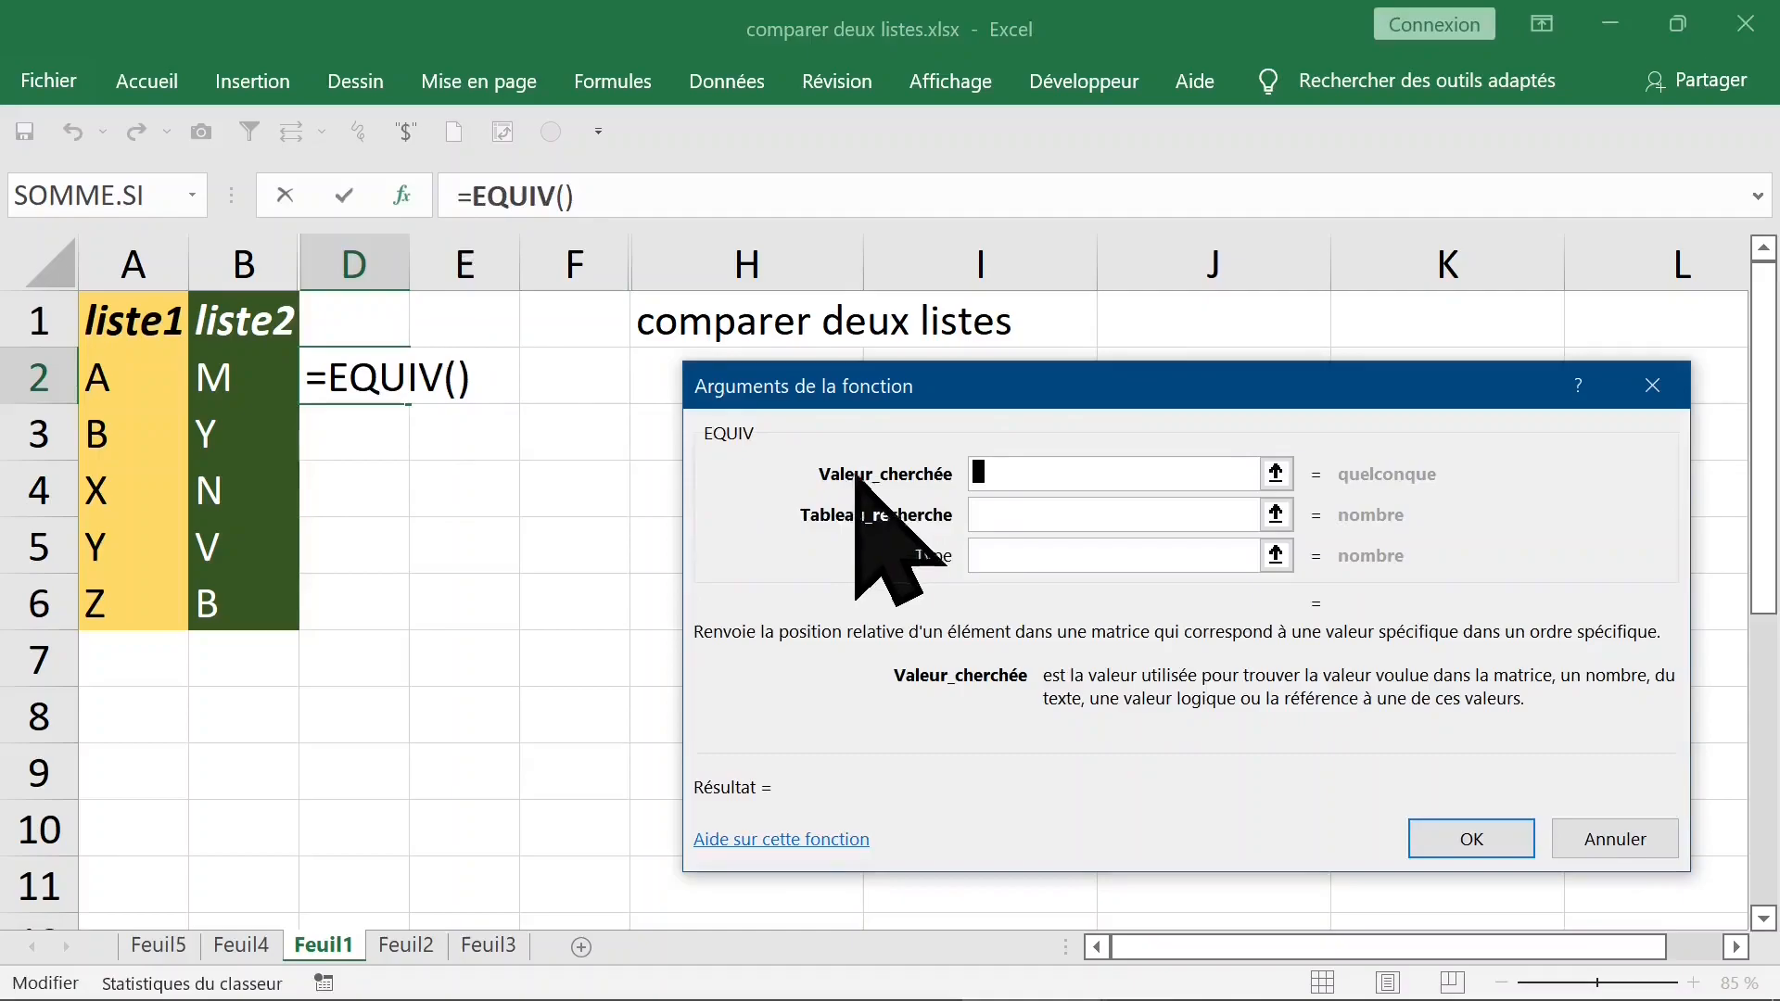
{"action": "left_click", "coordinate": [141, 369]}
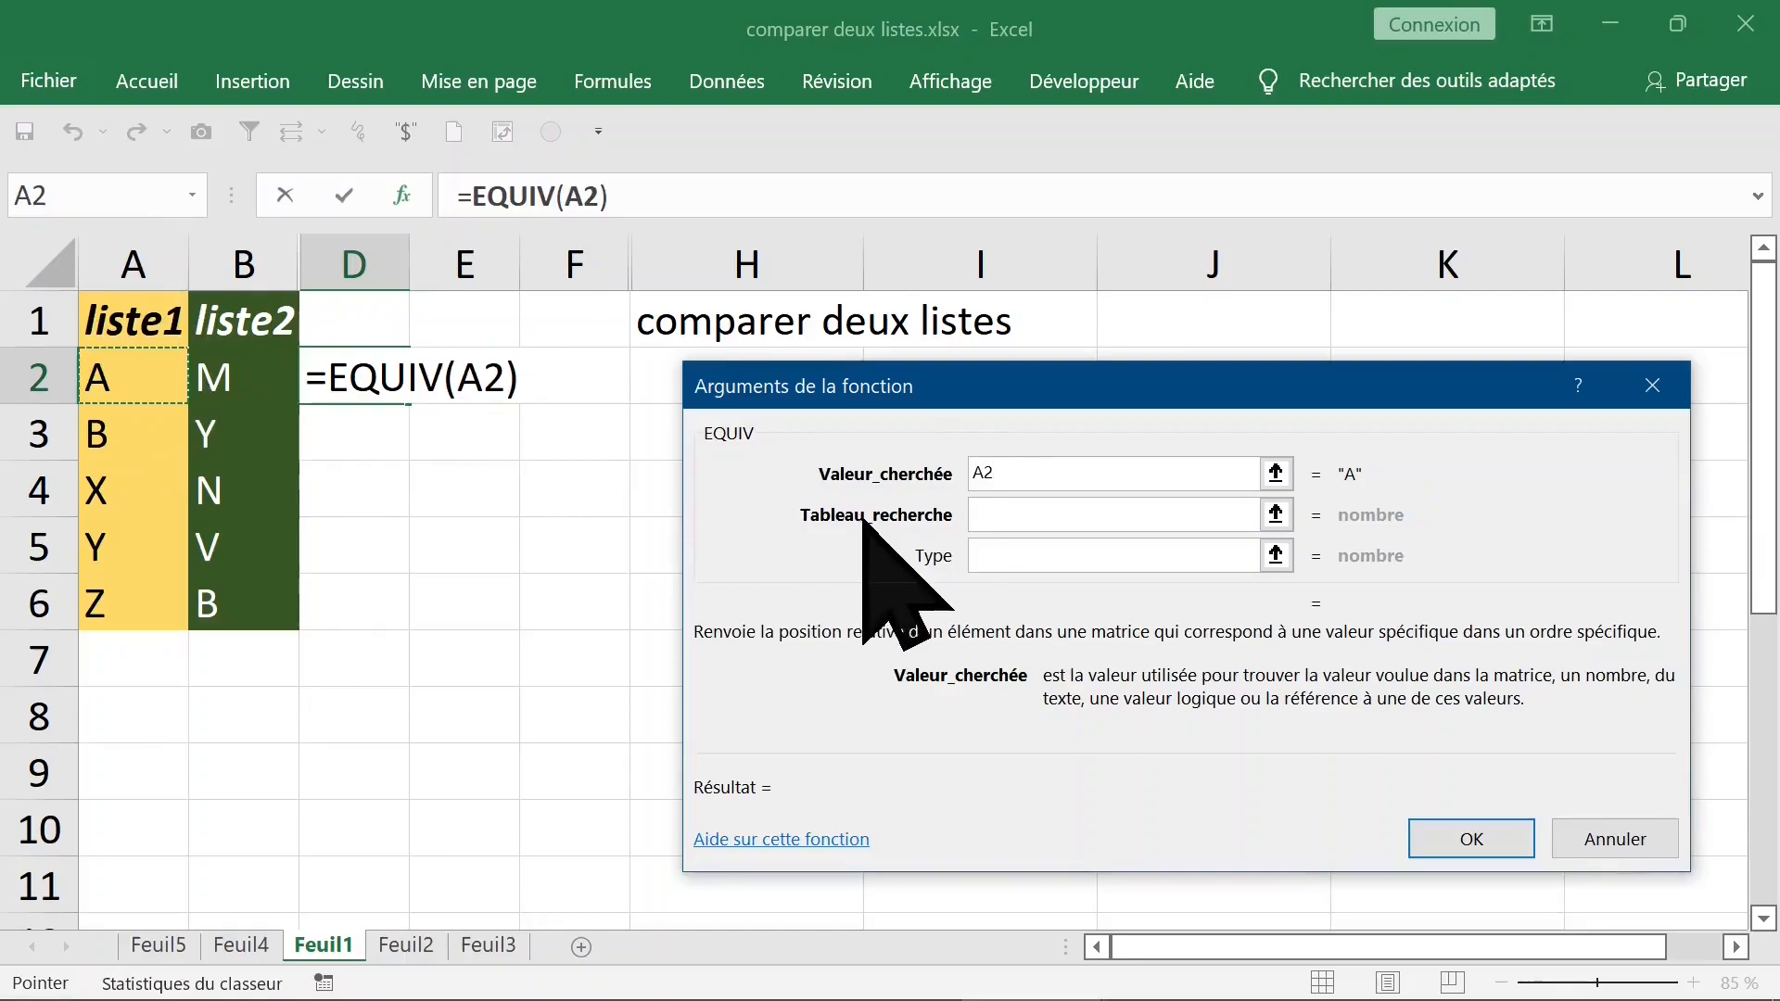
- Set the EQUIV lookup array to the absolute range $B$2:$B$6 and the match type to 0, and confirm the formula
{"action": "left_click", "coordinate": [1008, 516]}
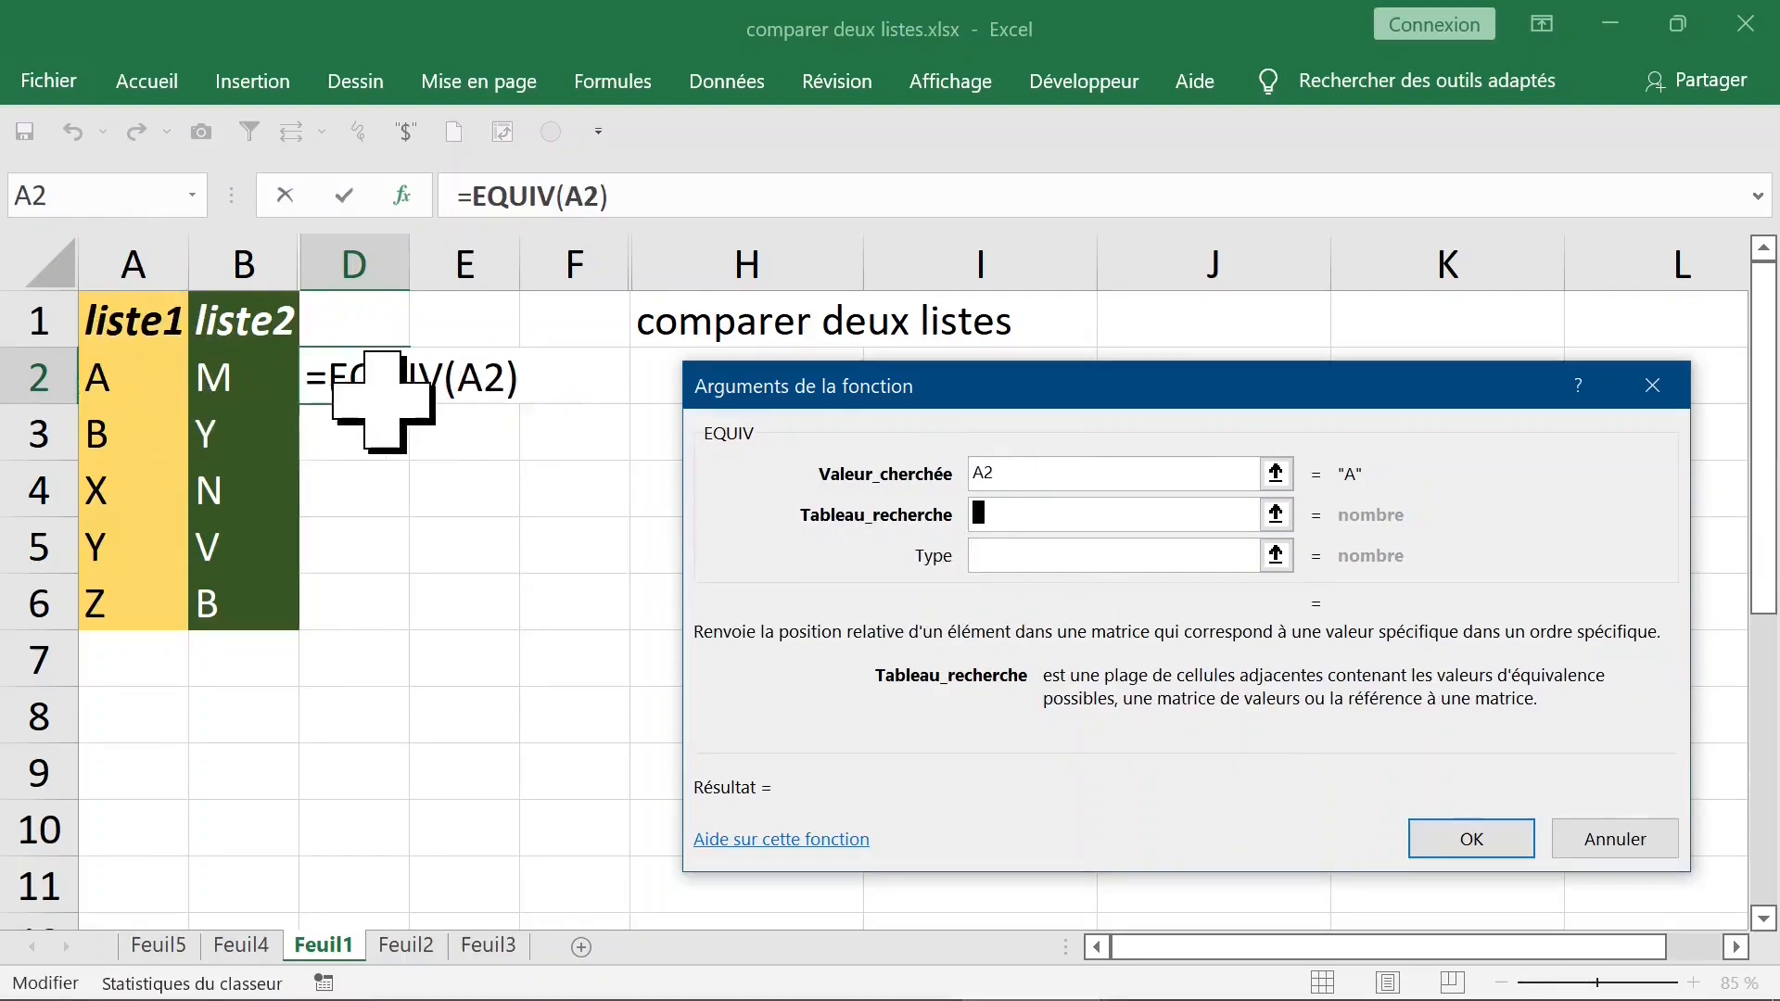
{"action": "left_click", "coordinate": [250, 369]}
{"action": "left_click_drag", "start_coordinate": [250, 369], "coordinate": [246, 603]}
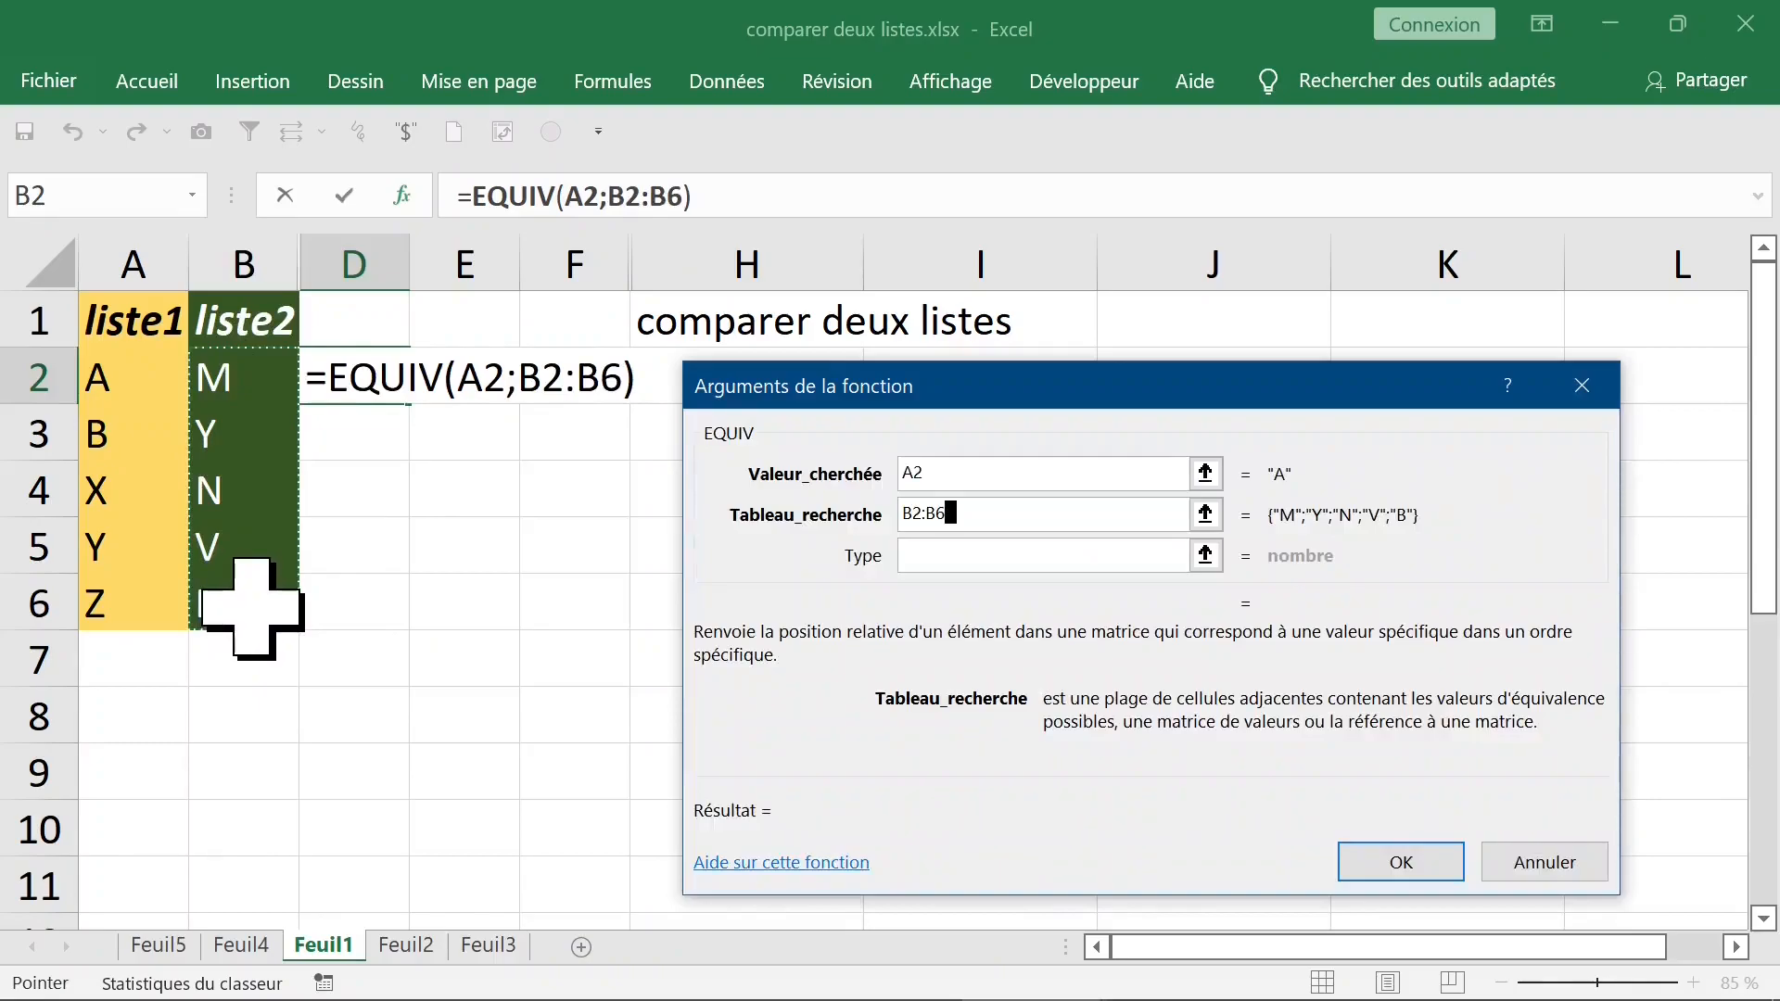
{"action": "key", "text": "F4"}
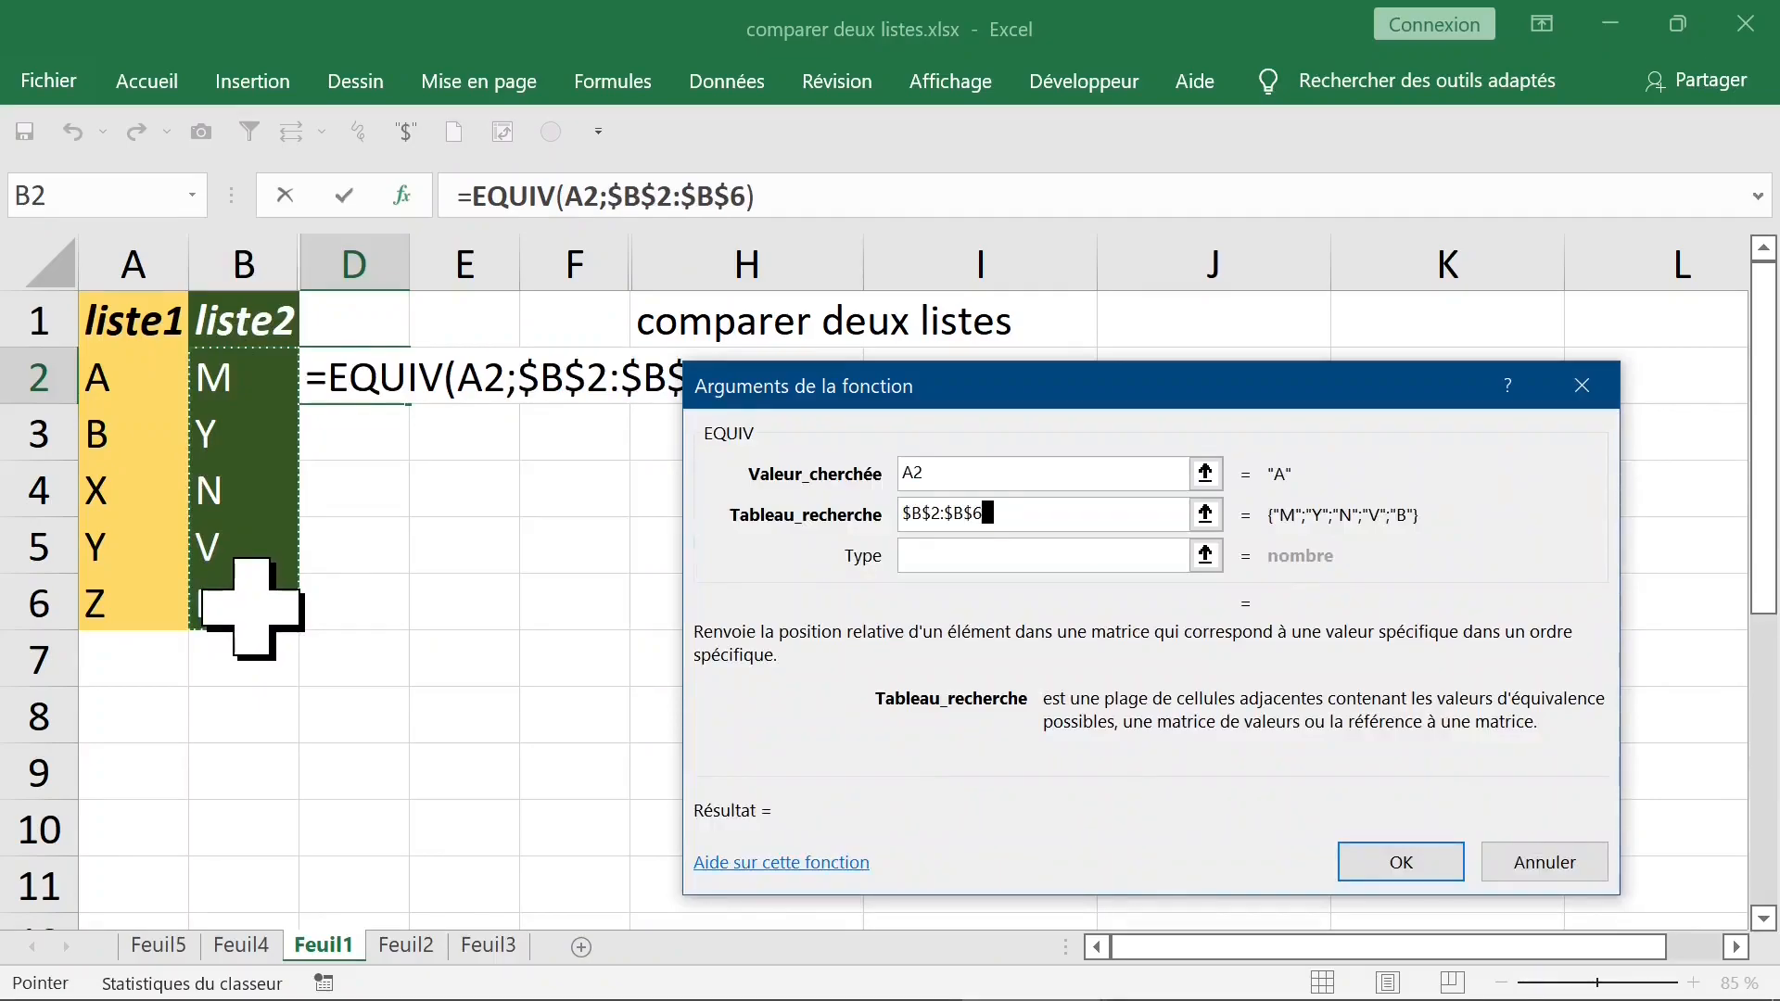
{"action": "left_click", "coordinate": [944, 556]}
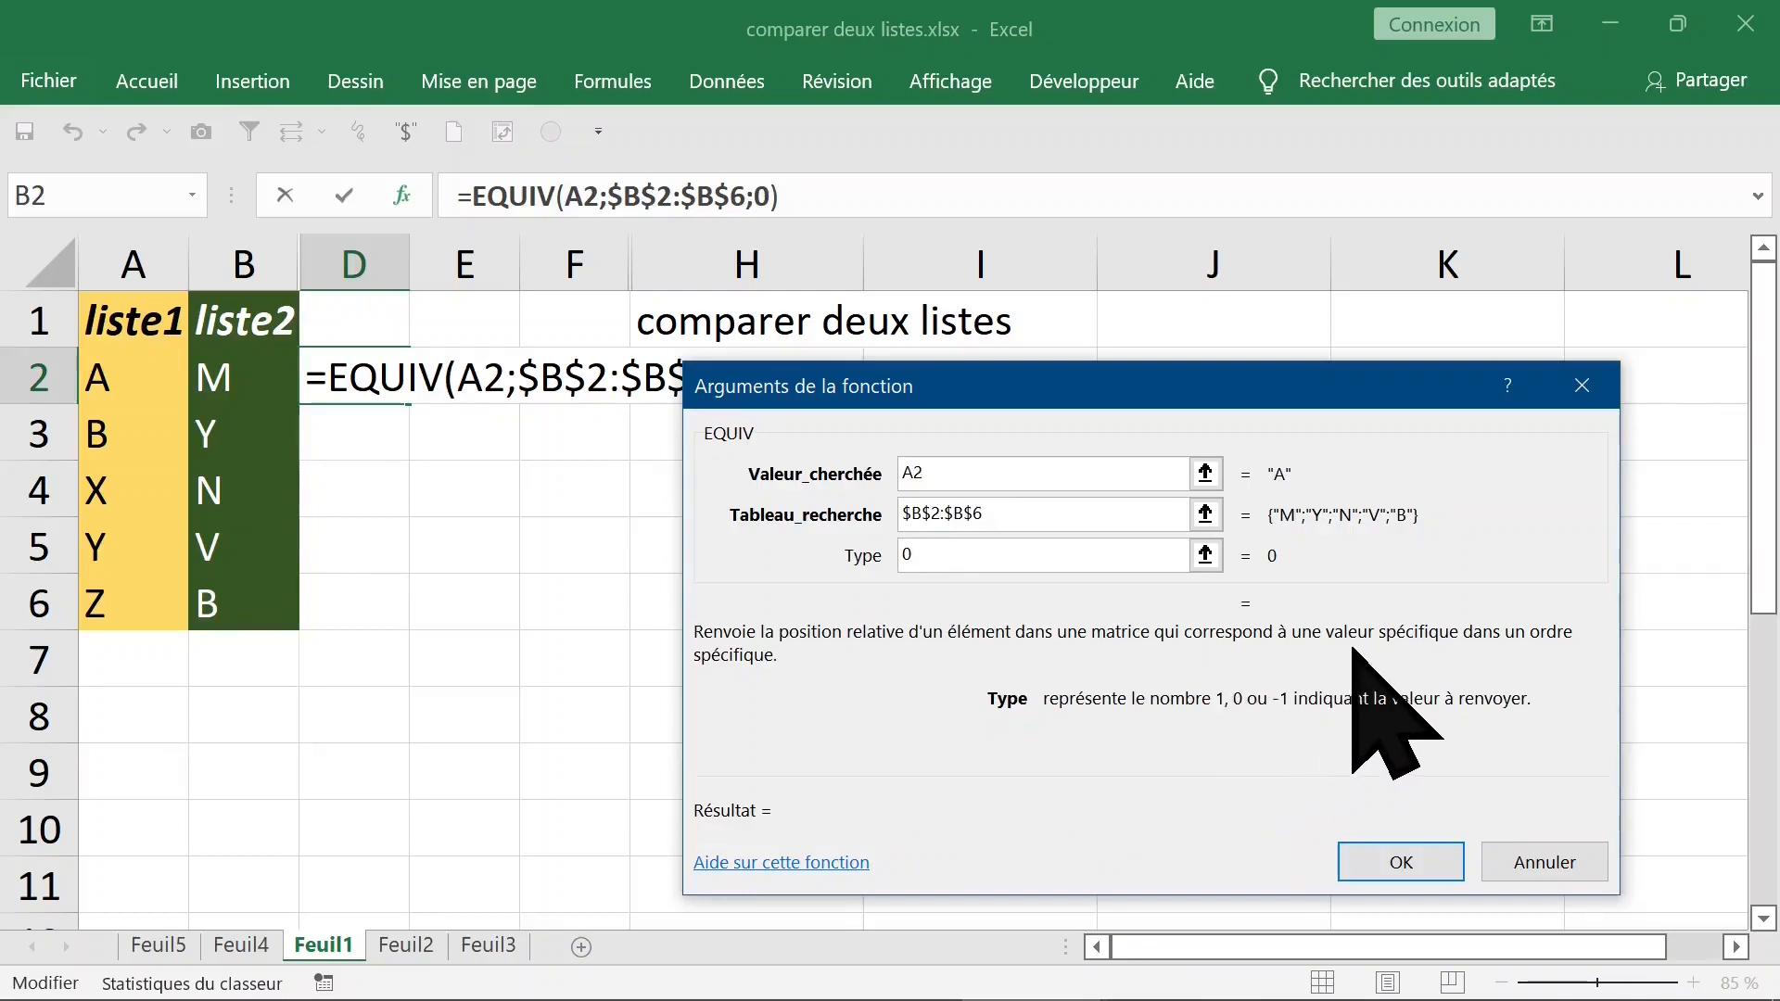
{"action": "left_click", "coordinate": [1420, 853]}
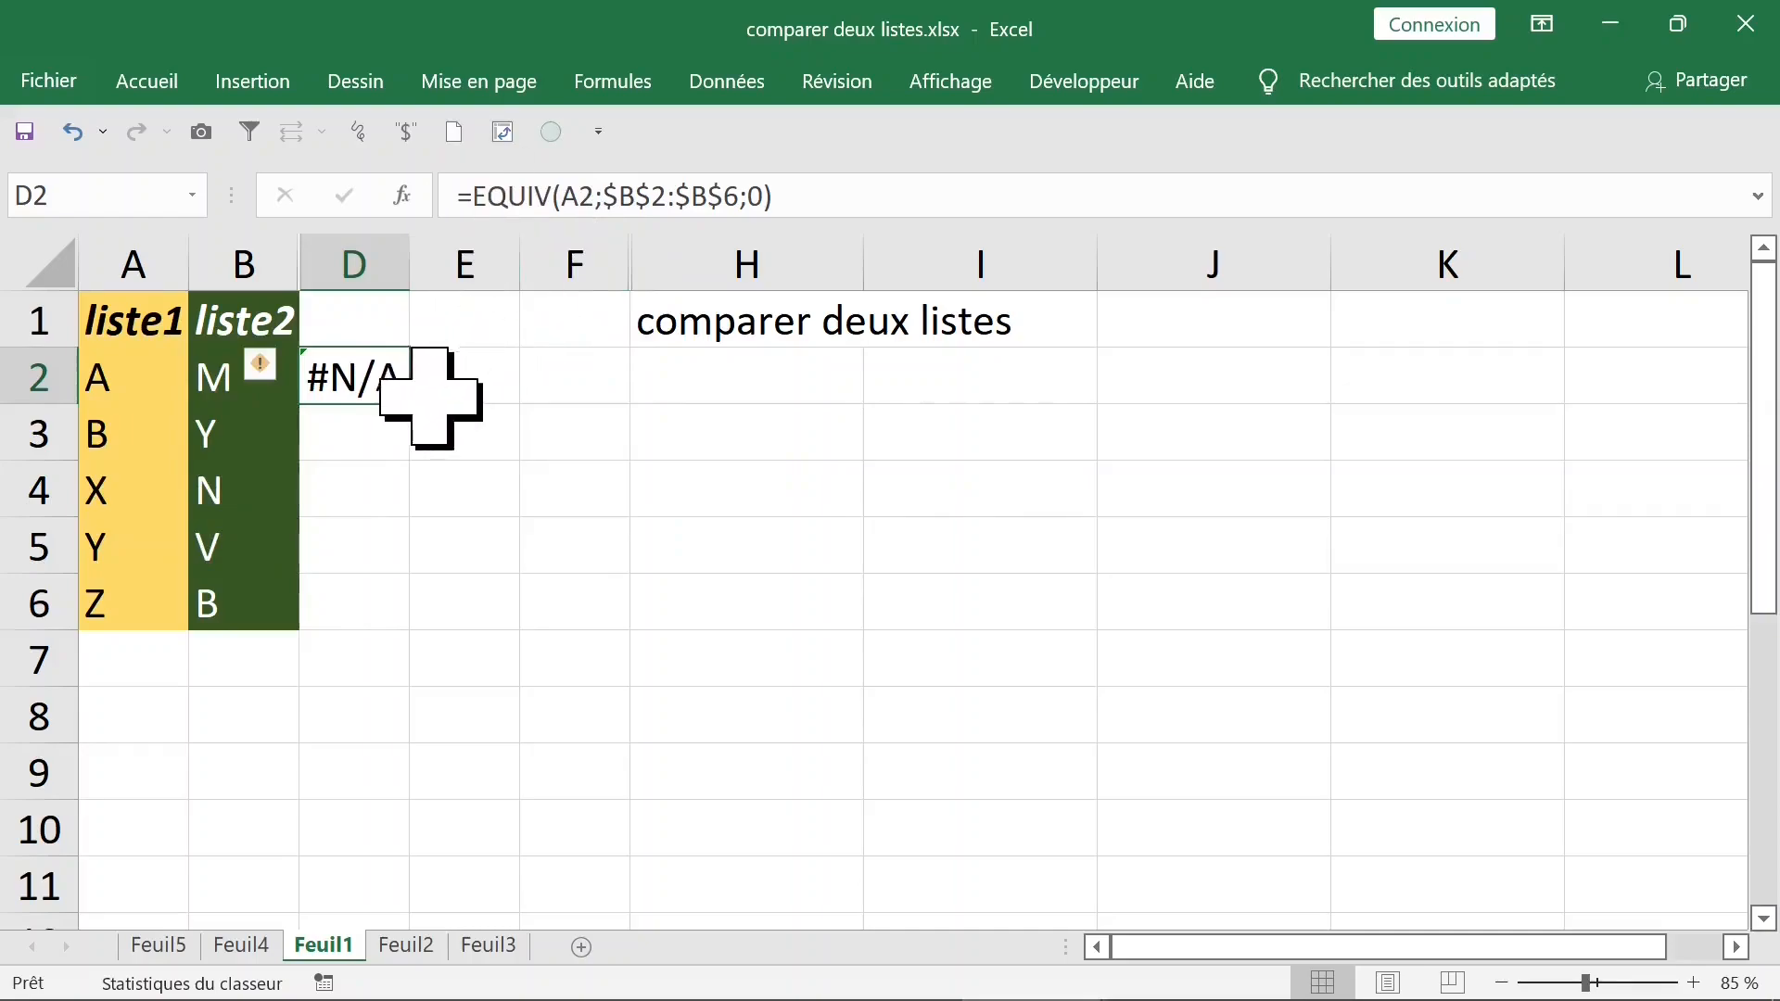
- Fill the D2 formula down column D and clear the surplus formulas in D7:D15
{"action": "double_click", "coordinate": [419, 408]}
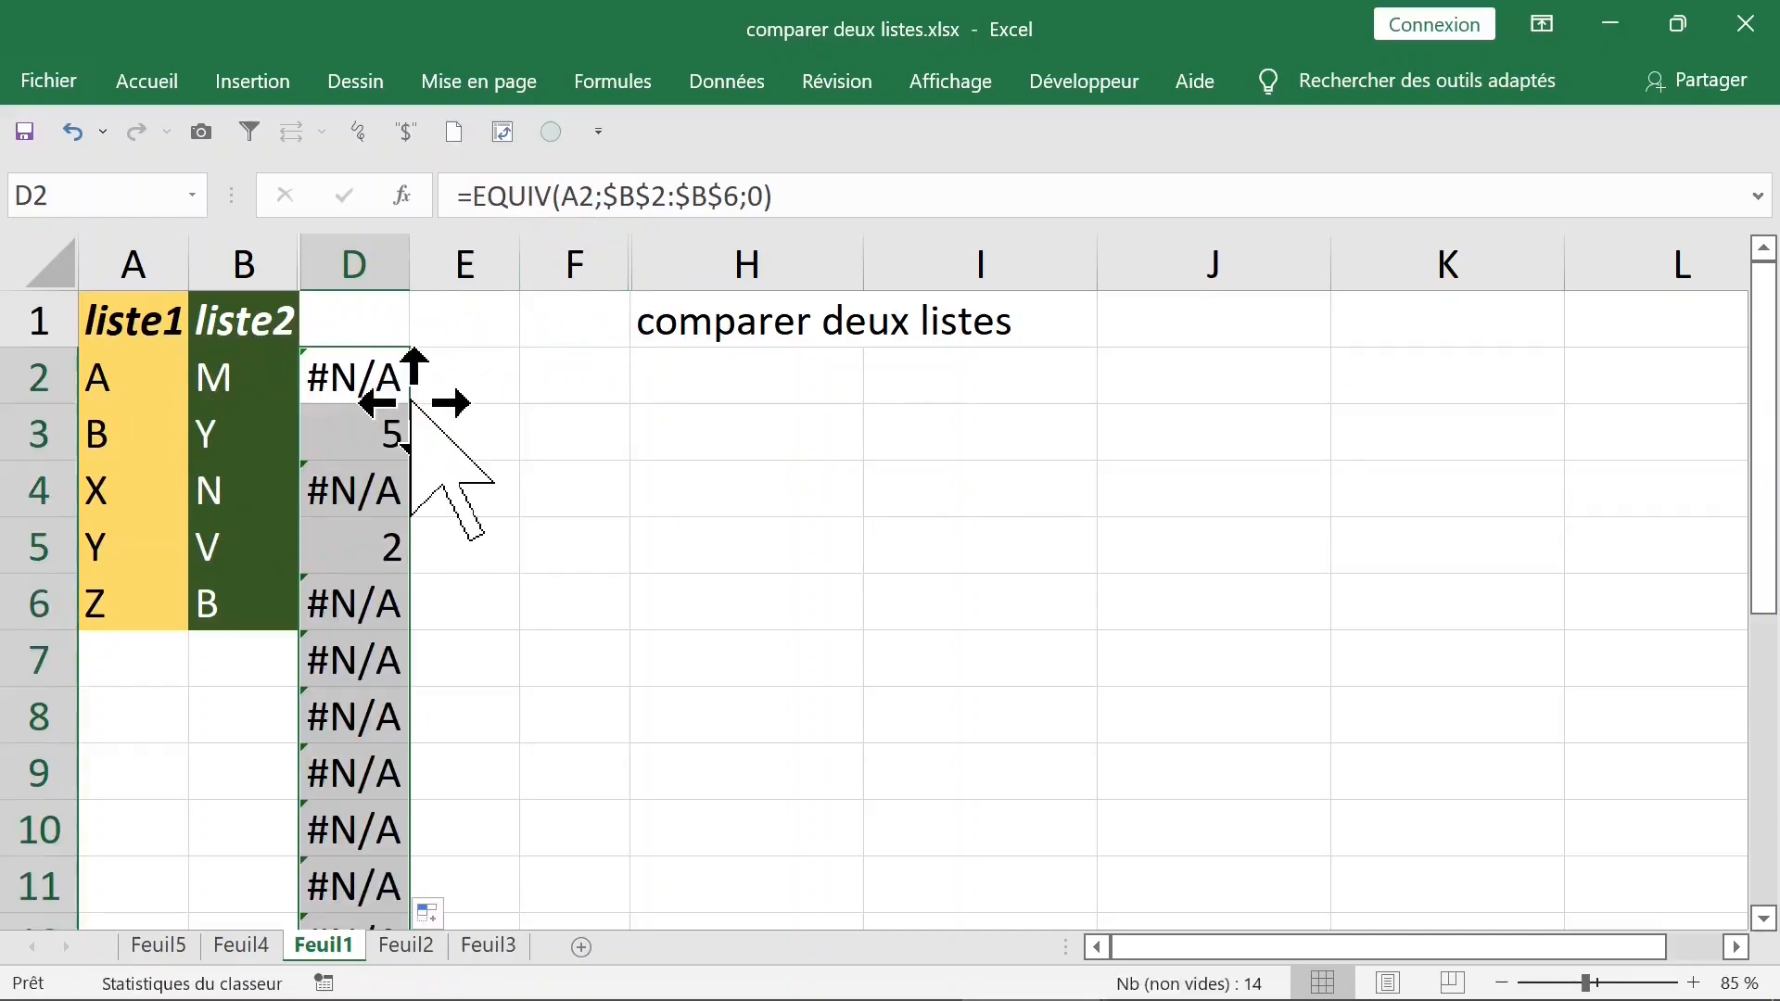
{"action": "left_click", "coordinate": [351, 657]}
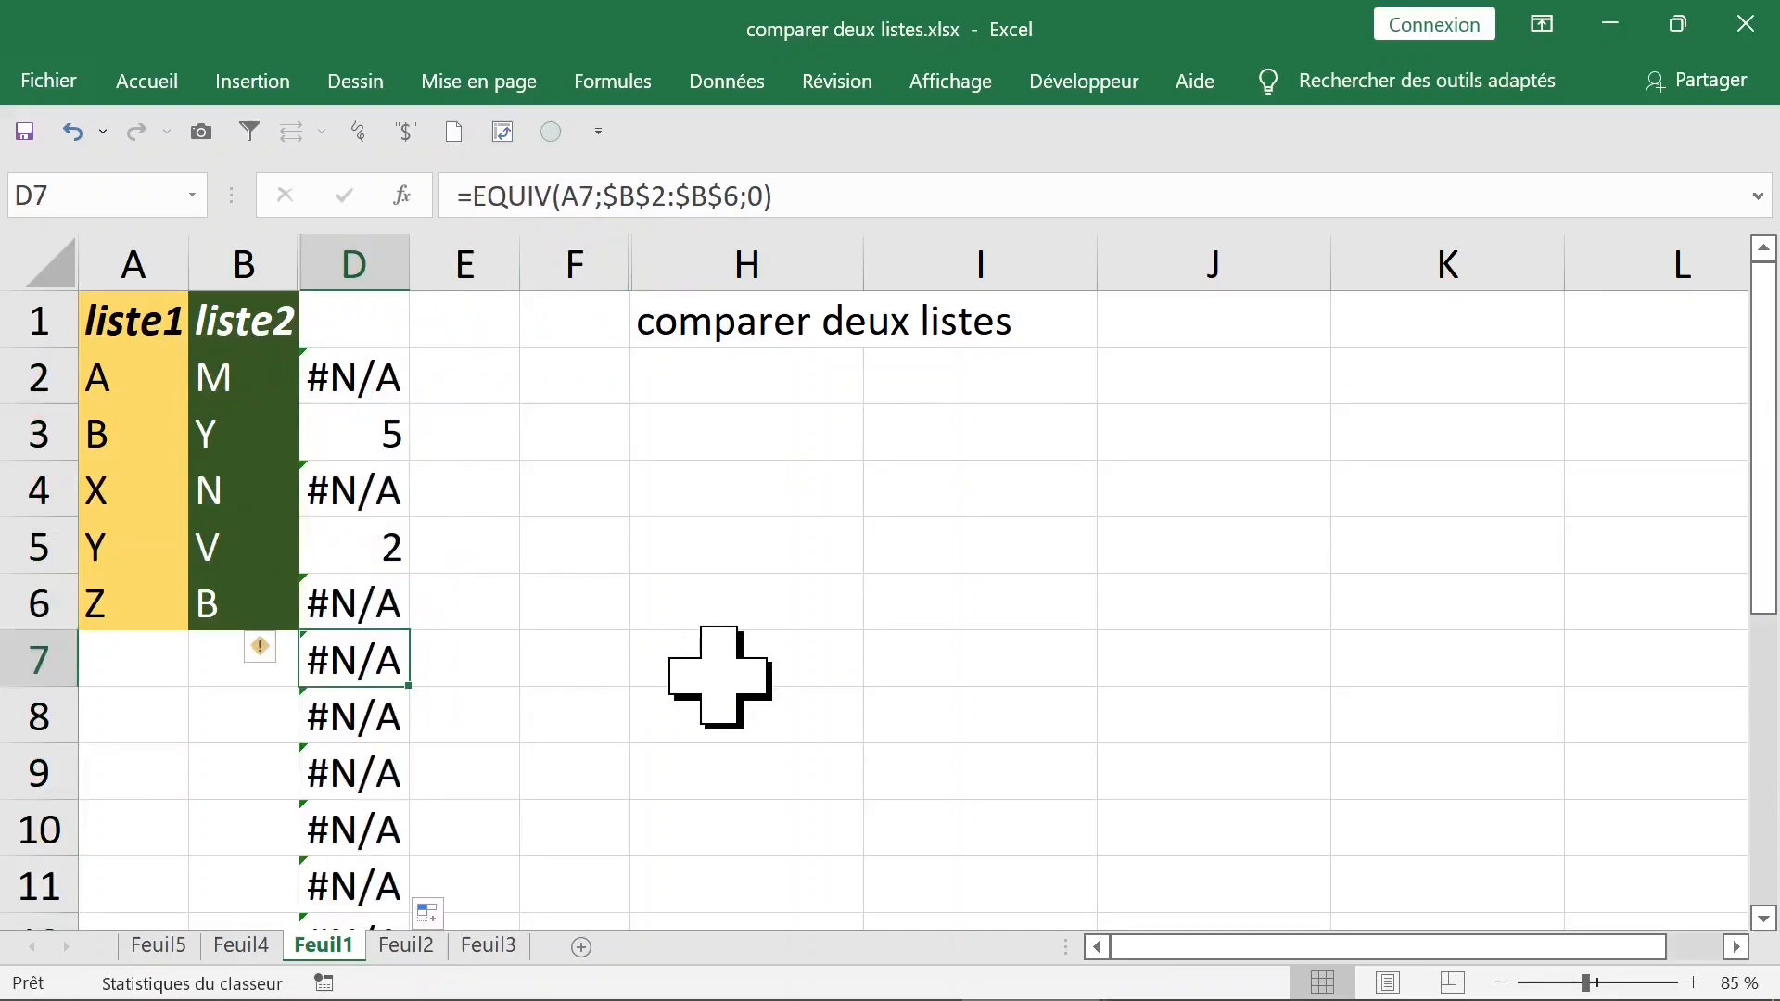
{"action": "key", "text": "ctrl+shift+Down"}
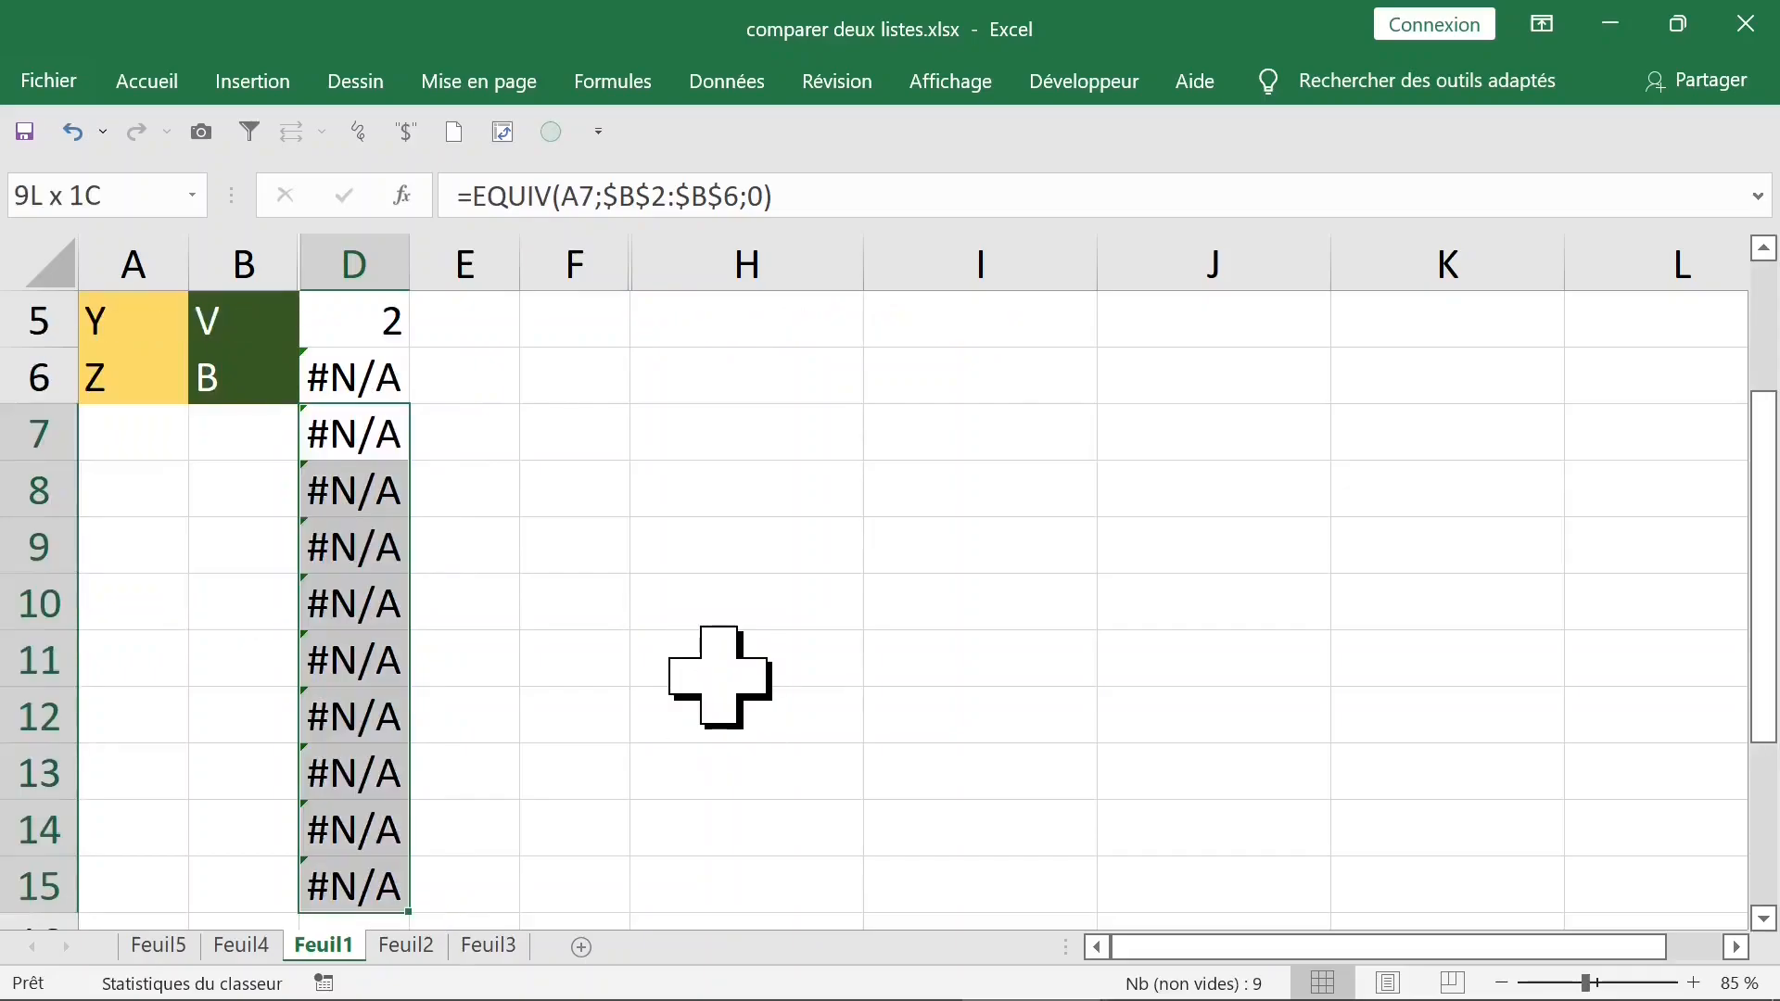
{"action": "key", "text": "Delete"}
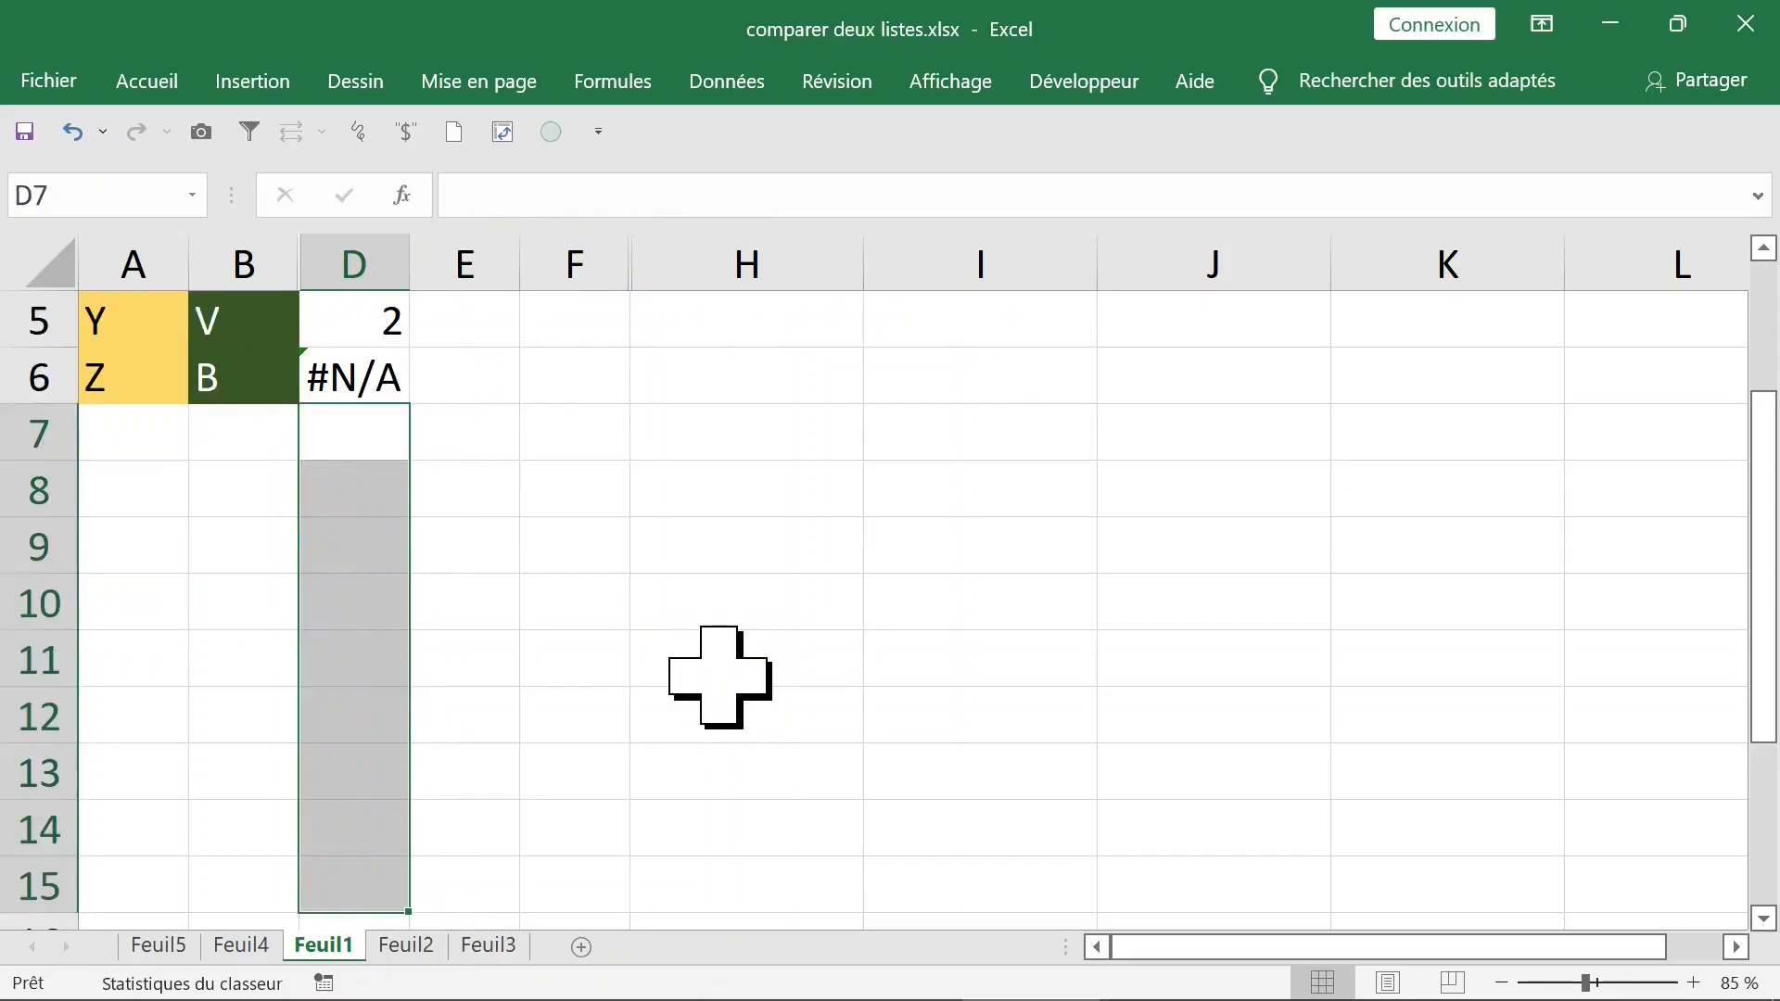
{"action": "scroll", "coordinate": [721, 678], "scroll_direction": "up", "scroll_amount": 2}
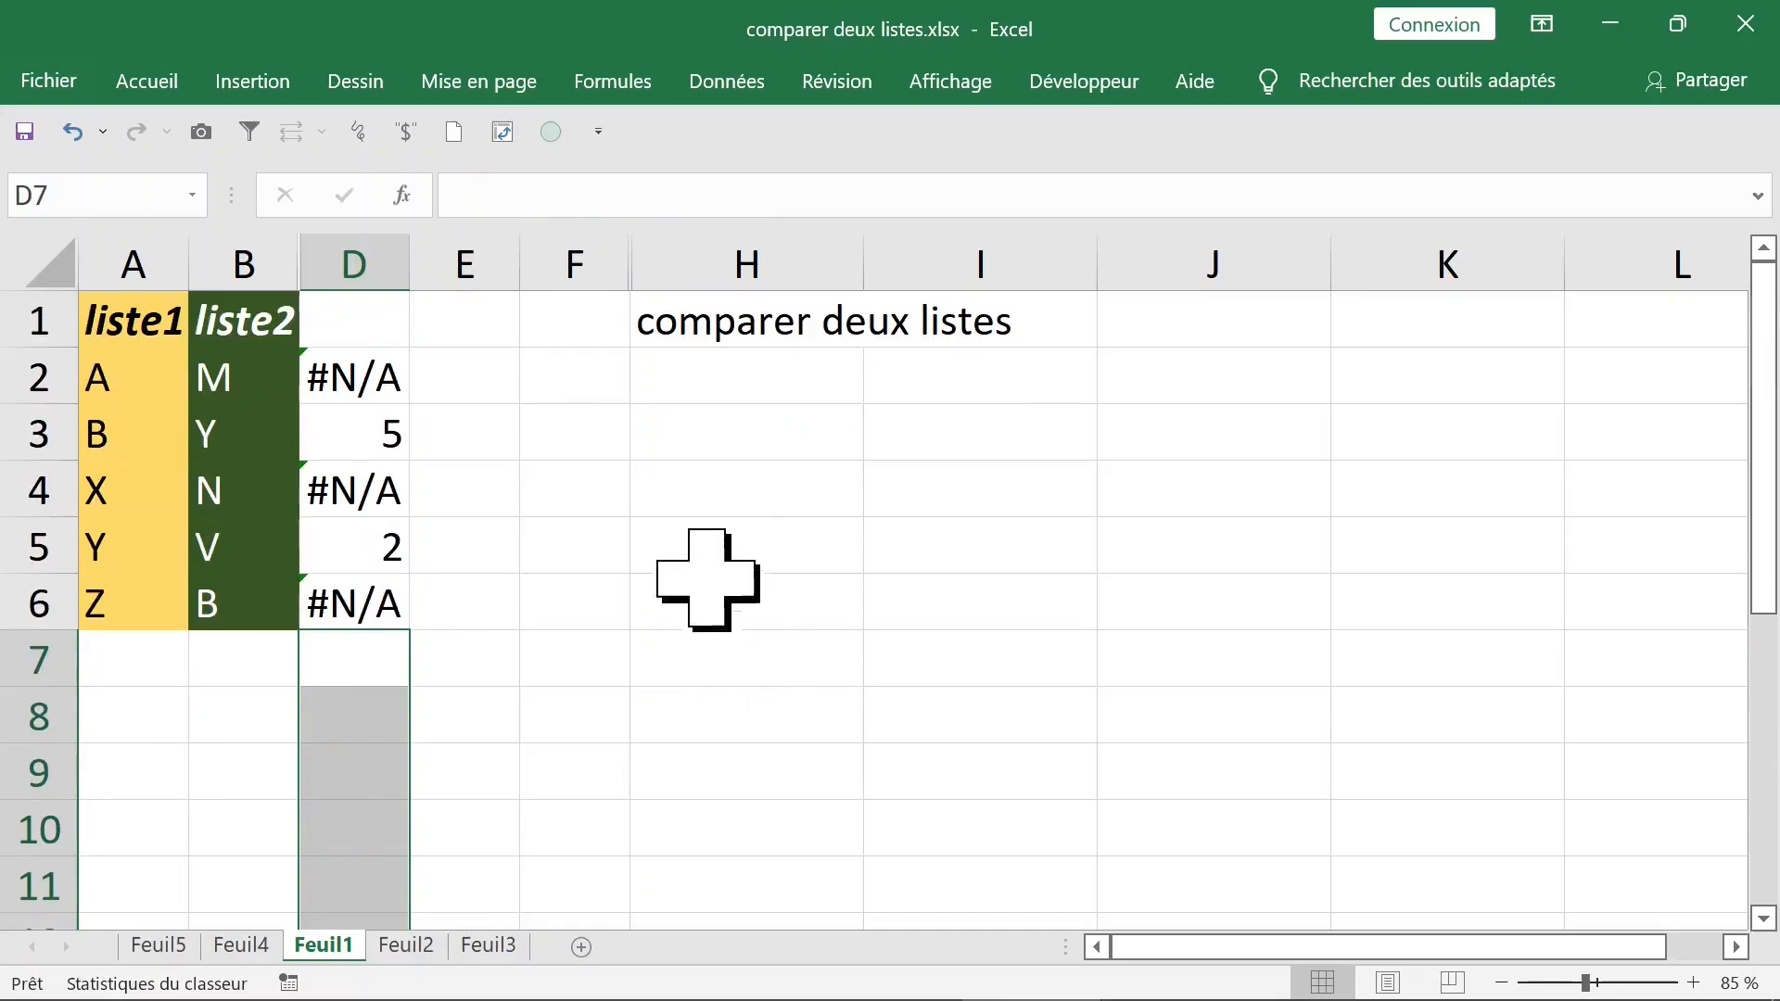
- Examine the match positions in D3 and D5 against the corresponding entries of liste1 and liste2
{"action": "left_click", "coordinate": [373, 436]}
{"action": "left_click", "coordinate": [386, 524]}
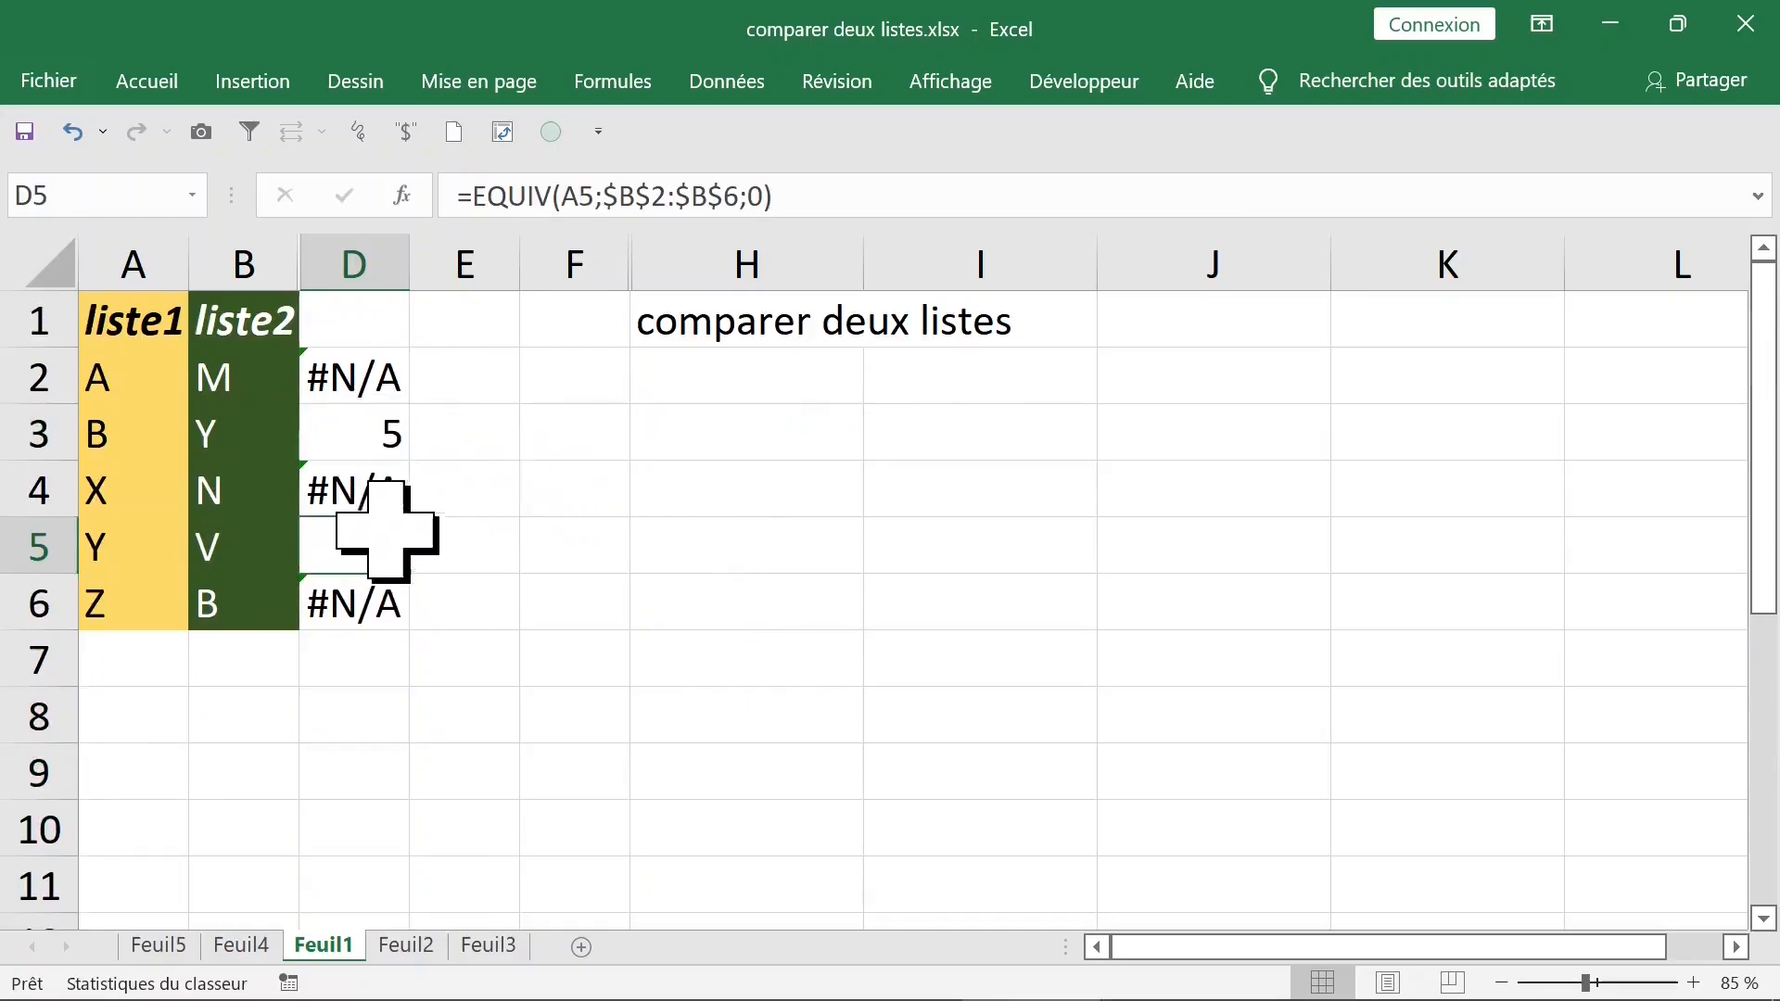
{"action": "left_click", "coordinate": [371, 443]}
{"action": "left_click", "coordinate": [141, 434]}
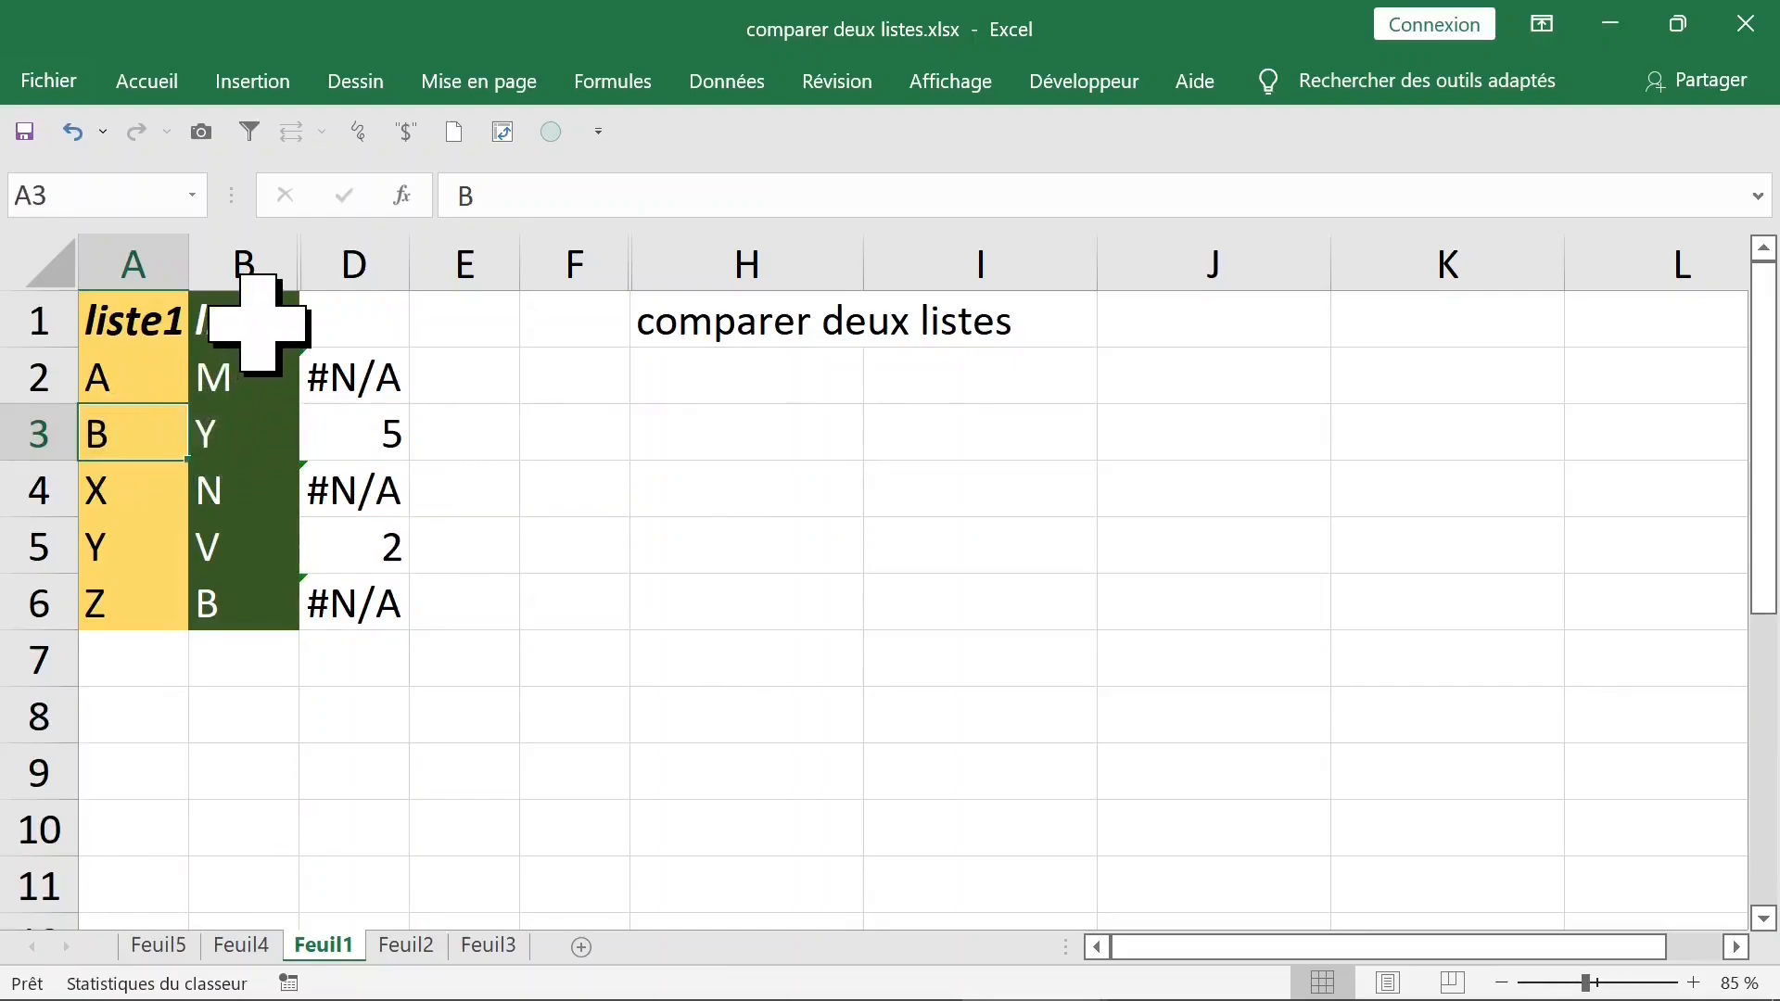
{"action": "left_click_drag", "start_coordinate": [254, 326], "coordinate": [254, 608]}
{"action": "left_click", "coordinate": [242, 616]}
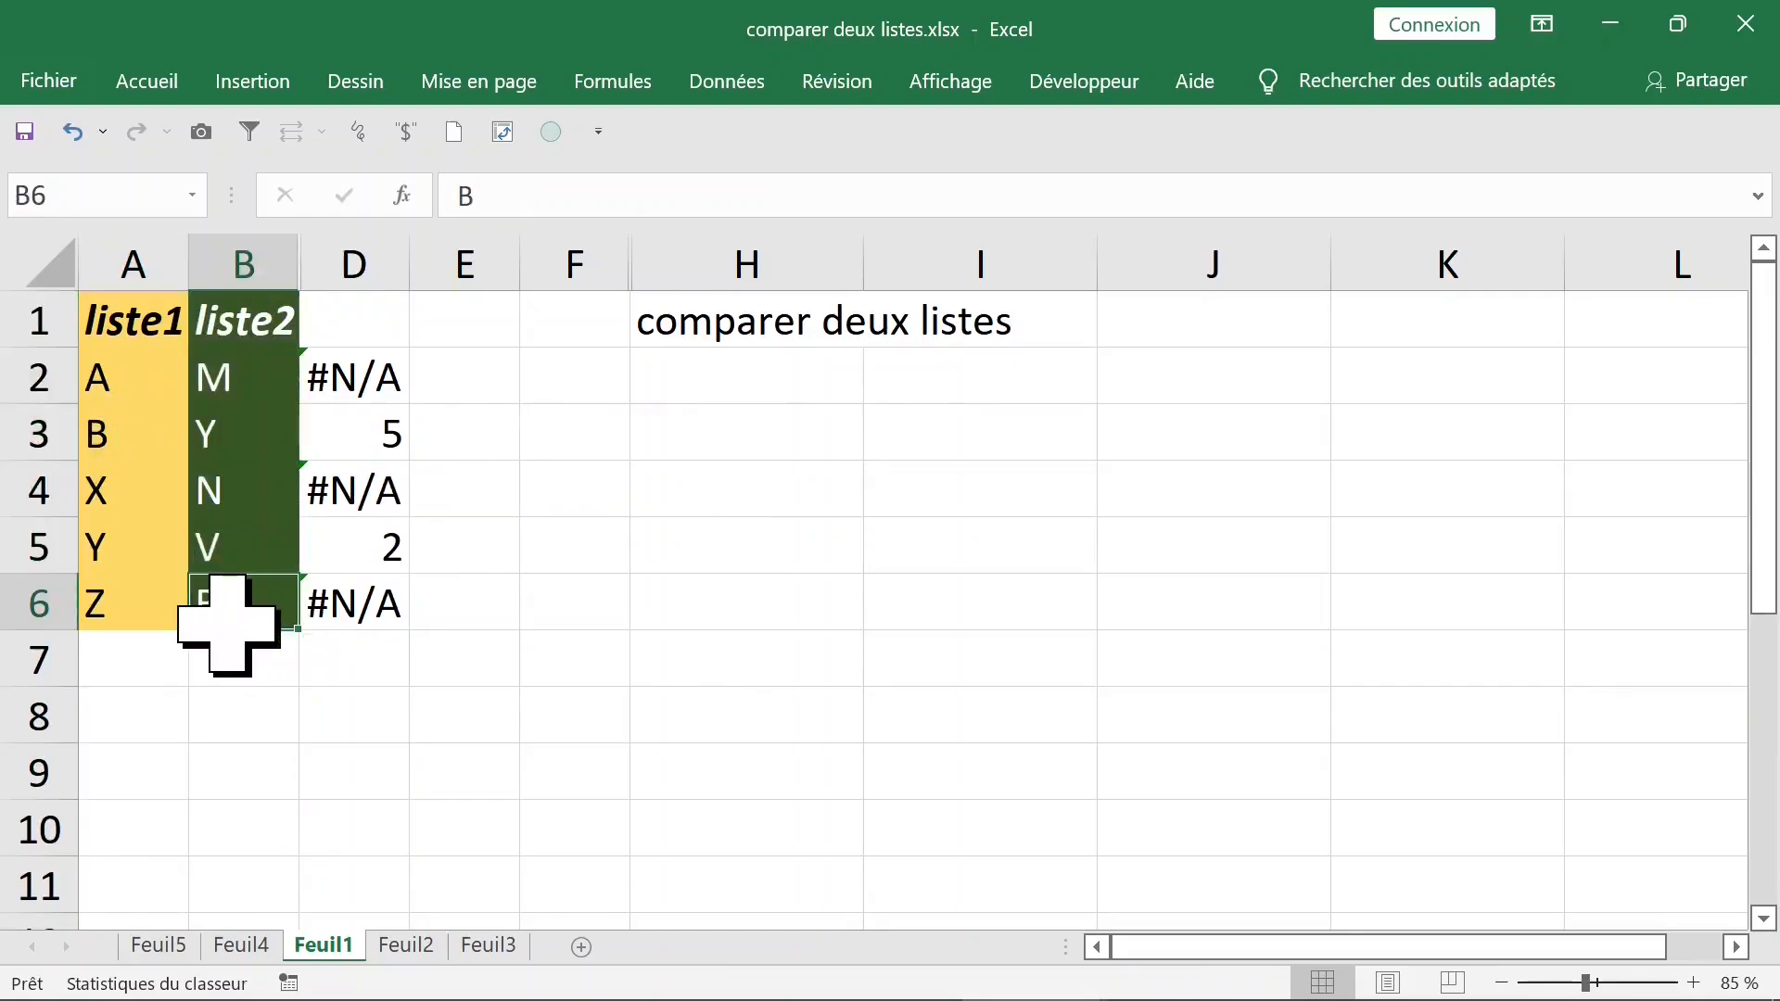
{"action": "left_click", "coordinate": [112, 553]}
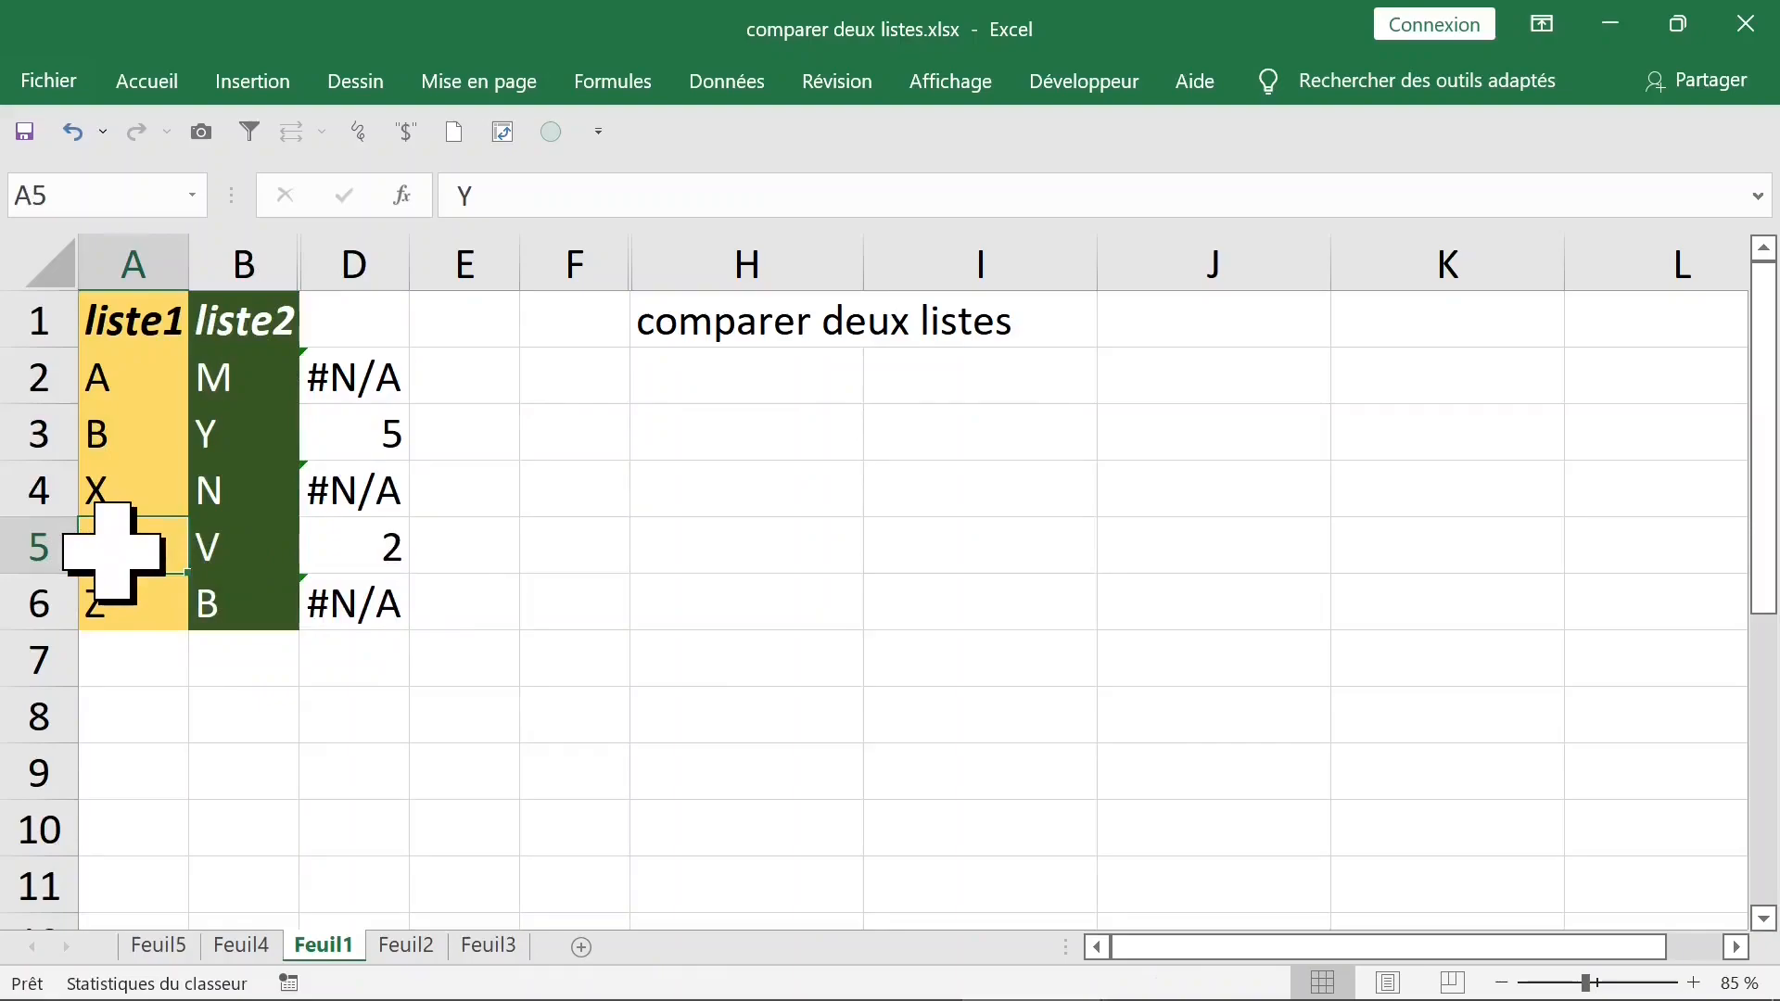
{"action": "left_click", "coordinate": [254, 437]}
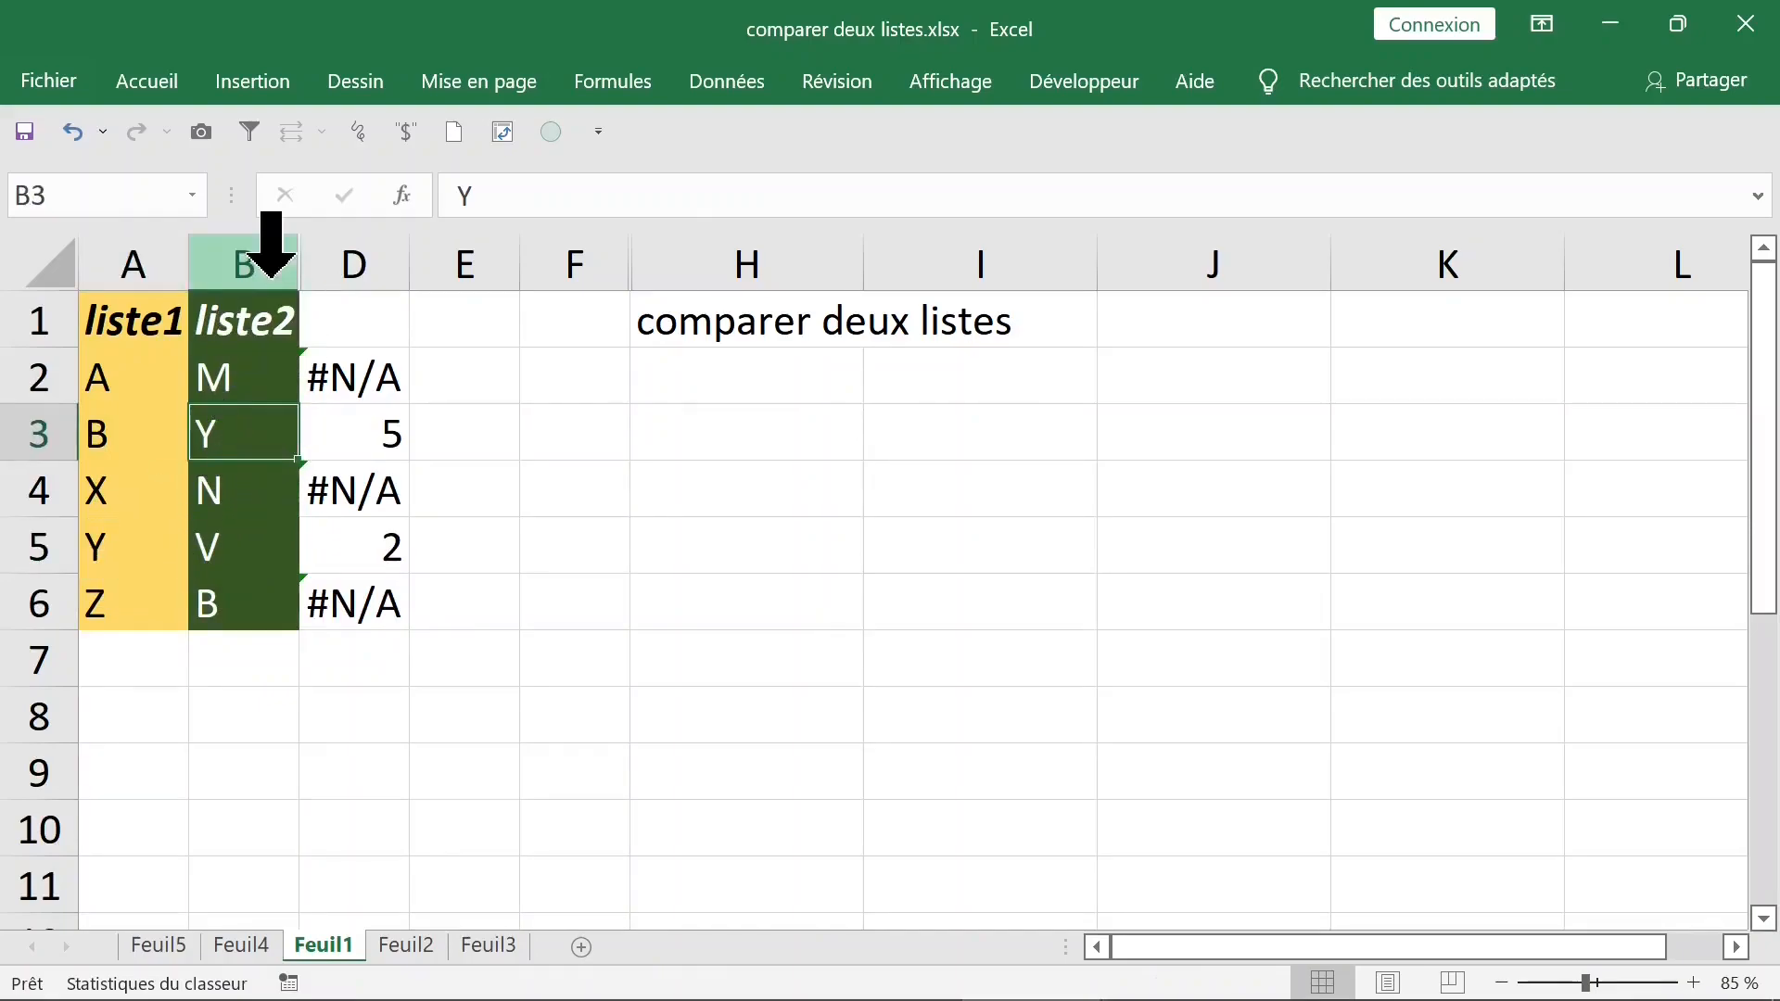
{"action": "left_click_drag", "start_coordinate": [254, 377], "coordinate": [243, 598]}
{"action": "left_click", "coordinate": [371, 372]}
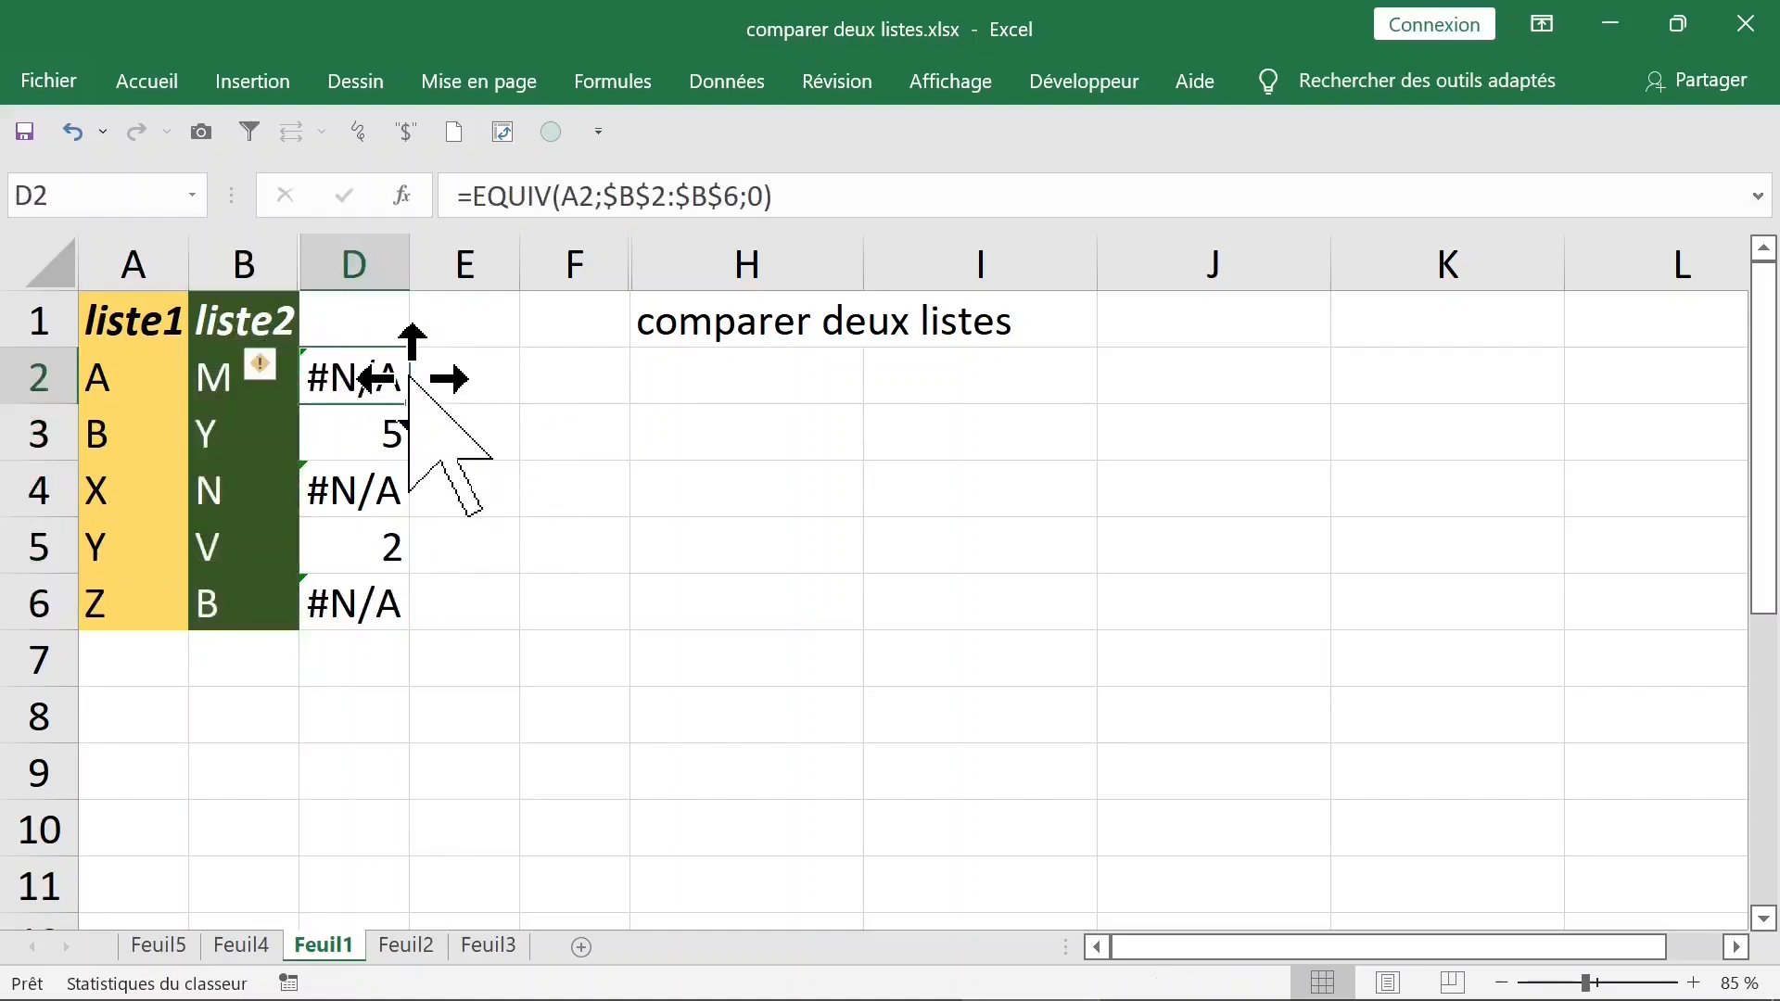
- Enter the formula =ESTNUM(D2) in cell E2 to test whether the match result is a number
{"action": "left_click", "coordinate": [501, 380]}
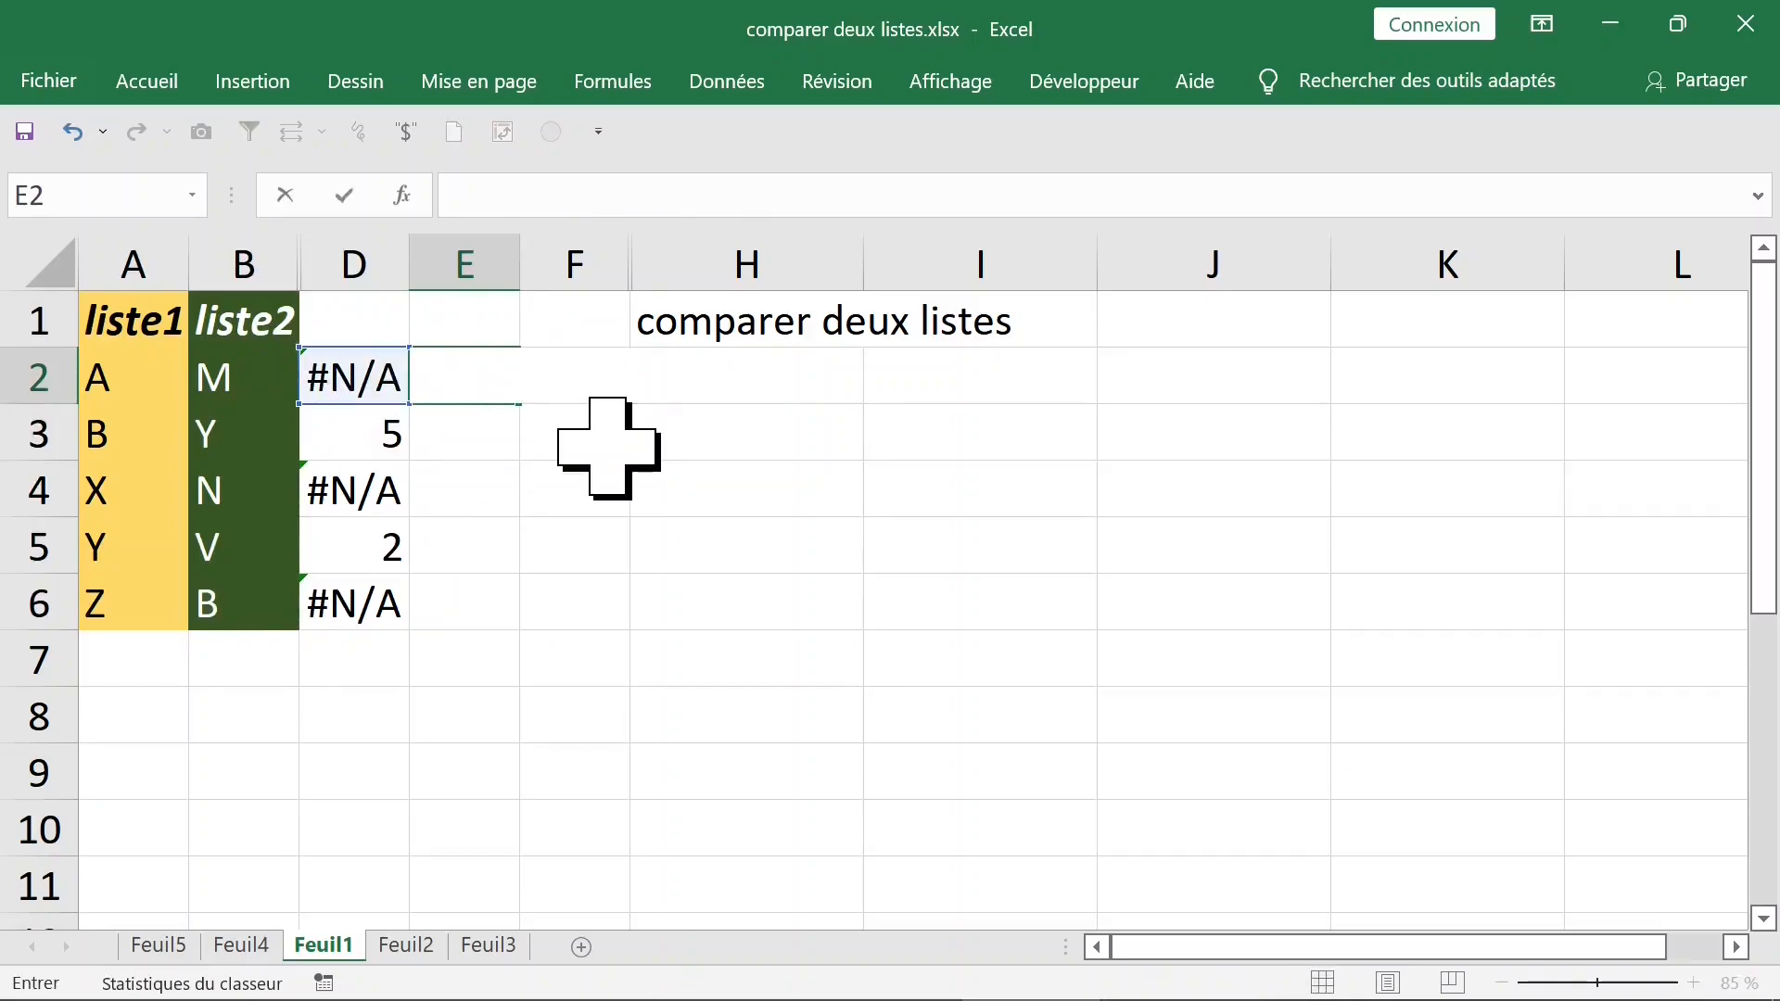
{"action": "type", "text": "=e"}
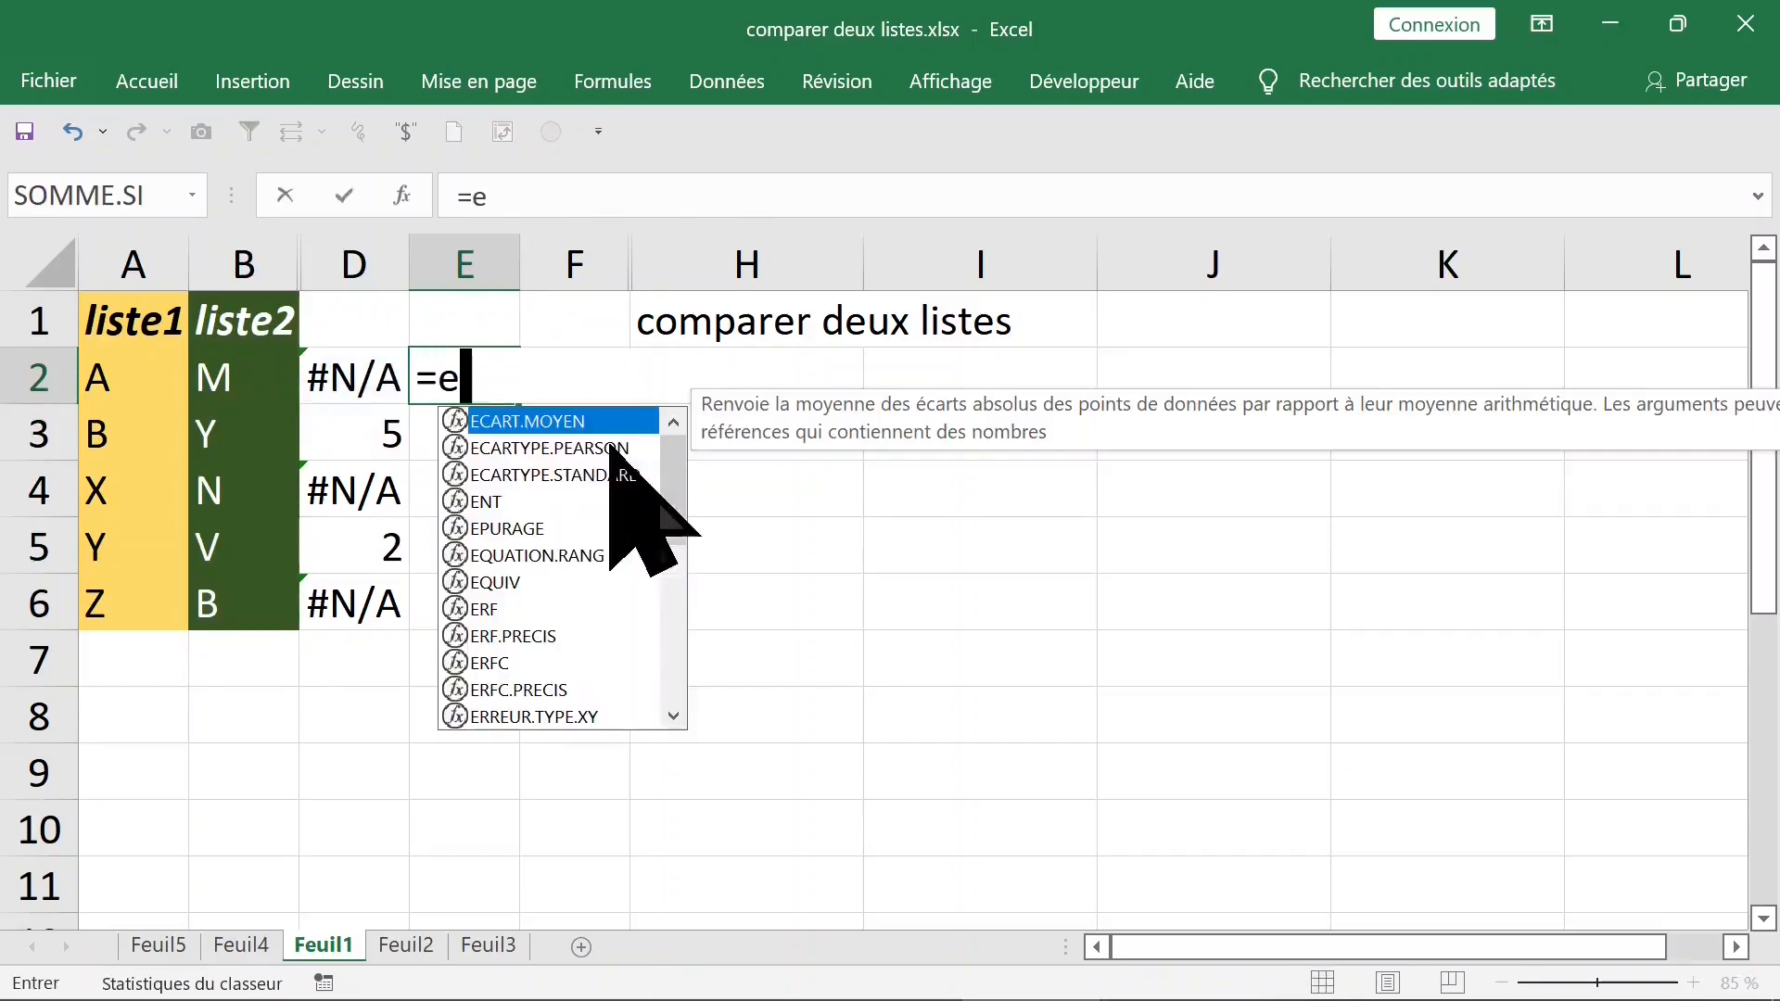
{"action": "type", "text": "stnu"}
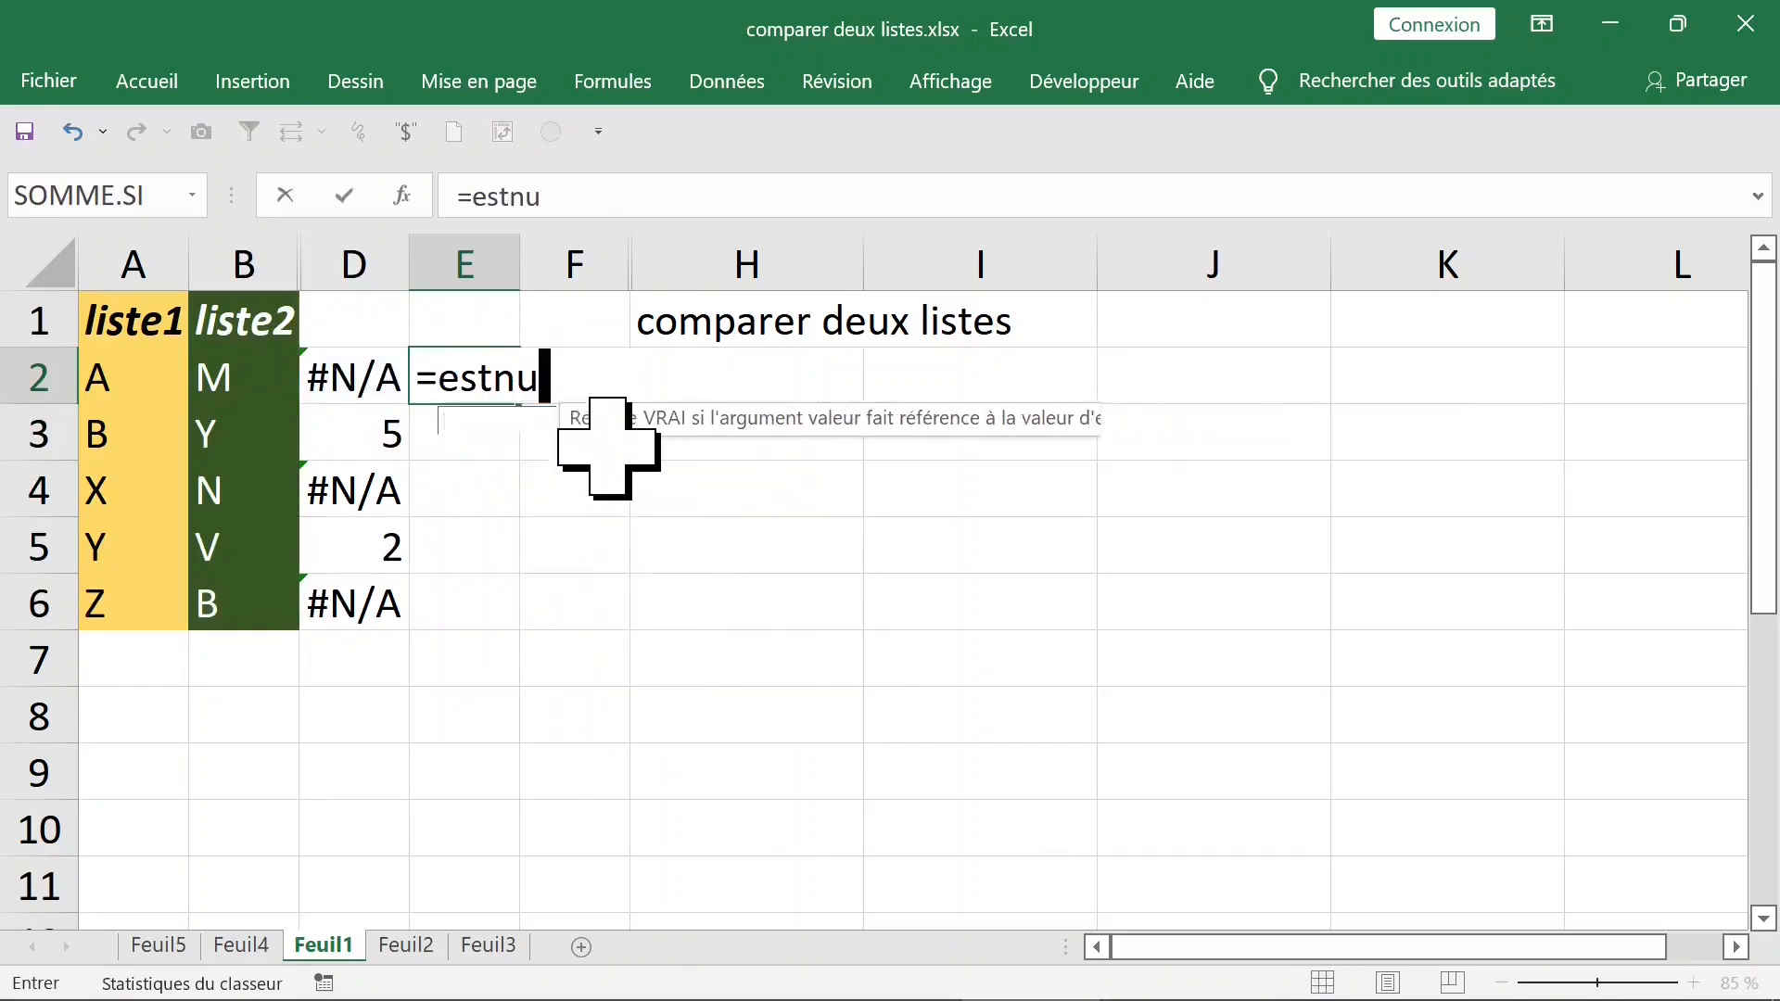
{"action": "type", "text": "m"}
{"action": "key", "text": "Tab"}
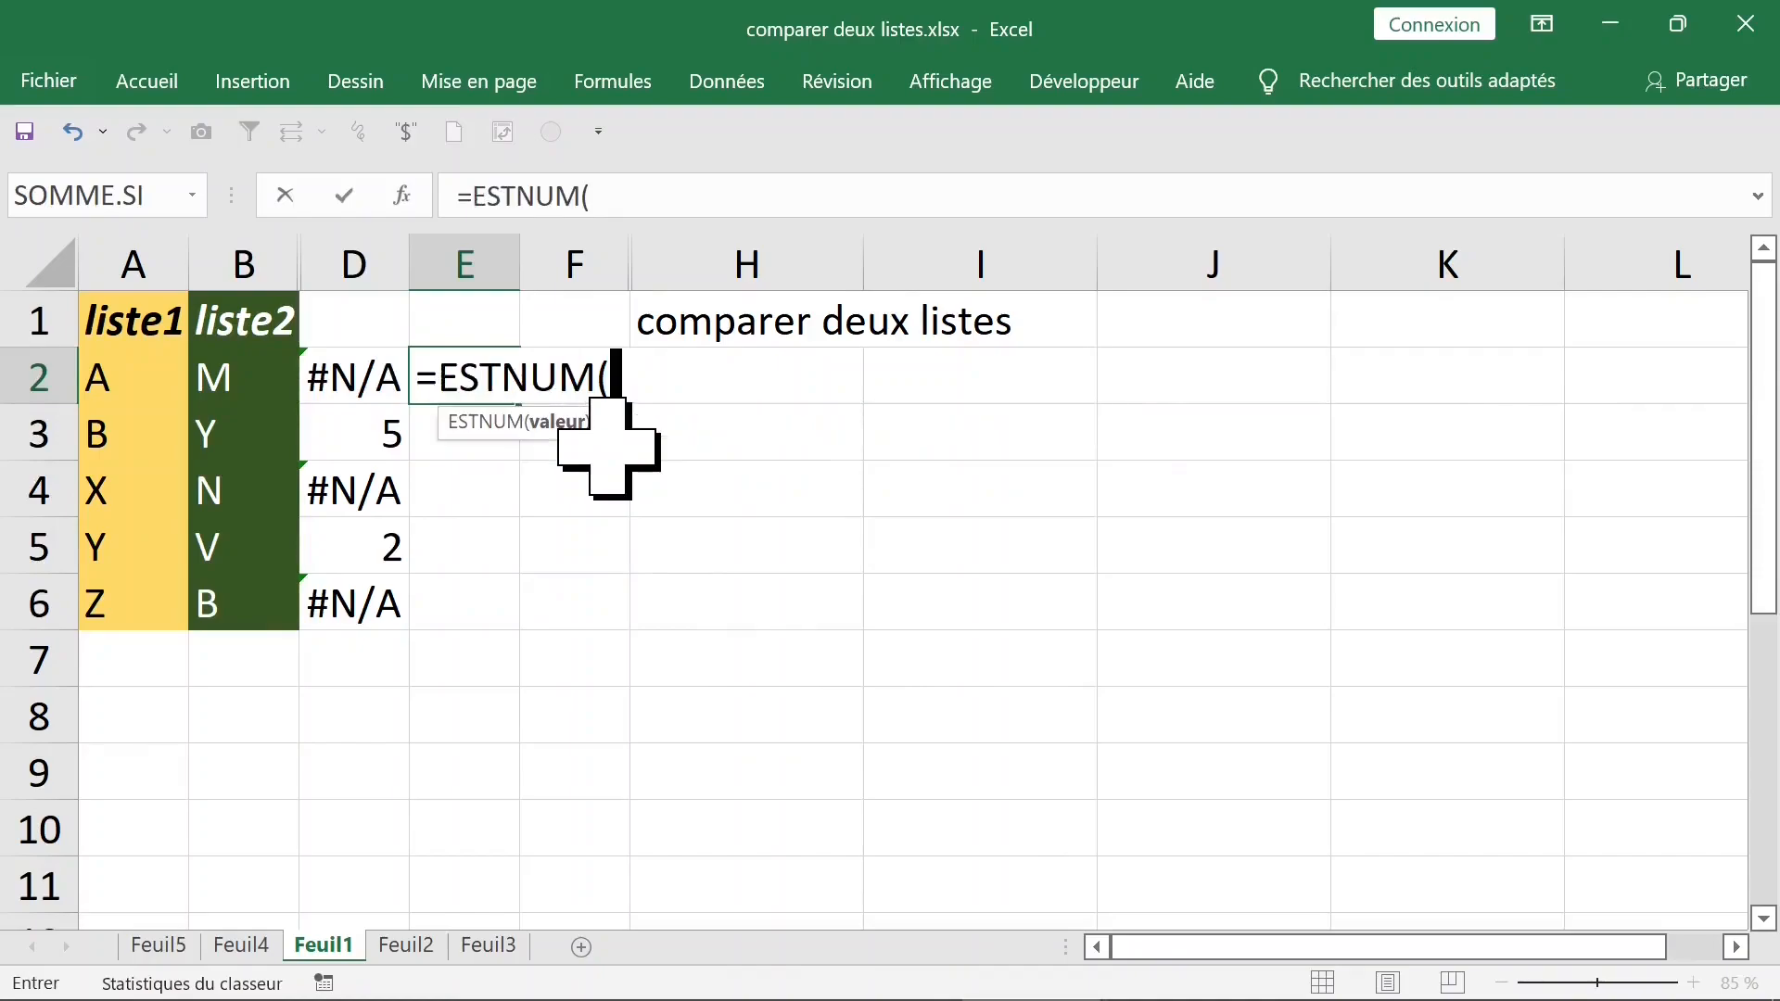
{"action": "left_click", "coordinate": [357, 375]}
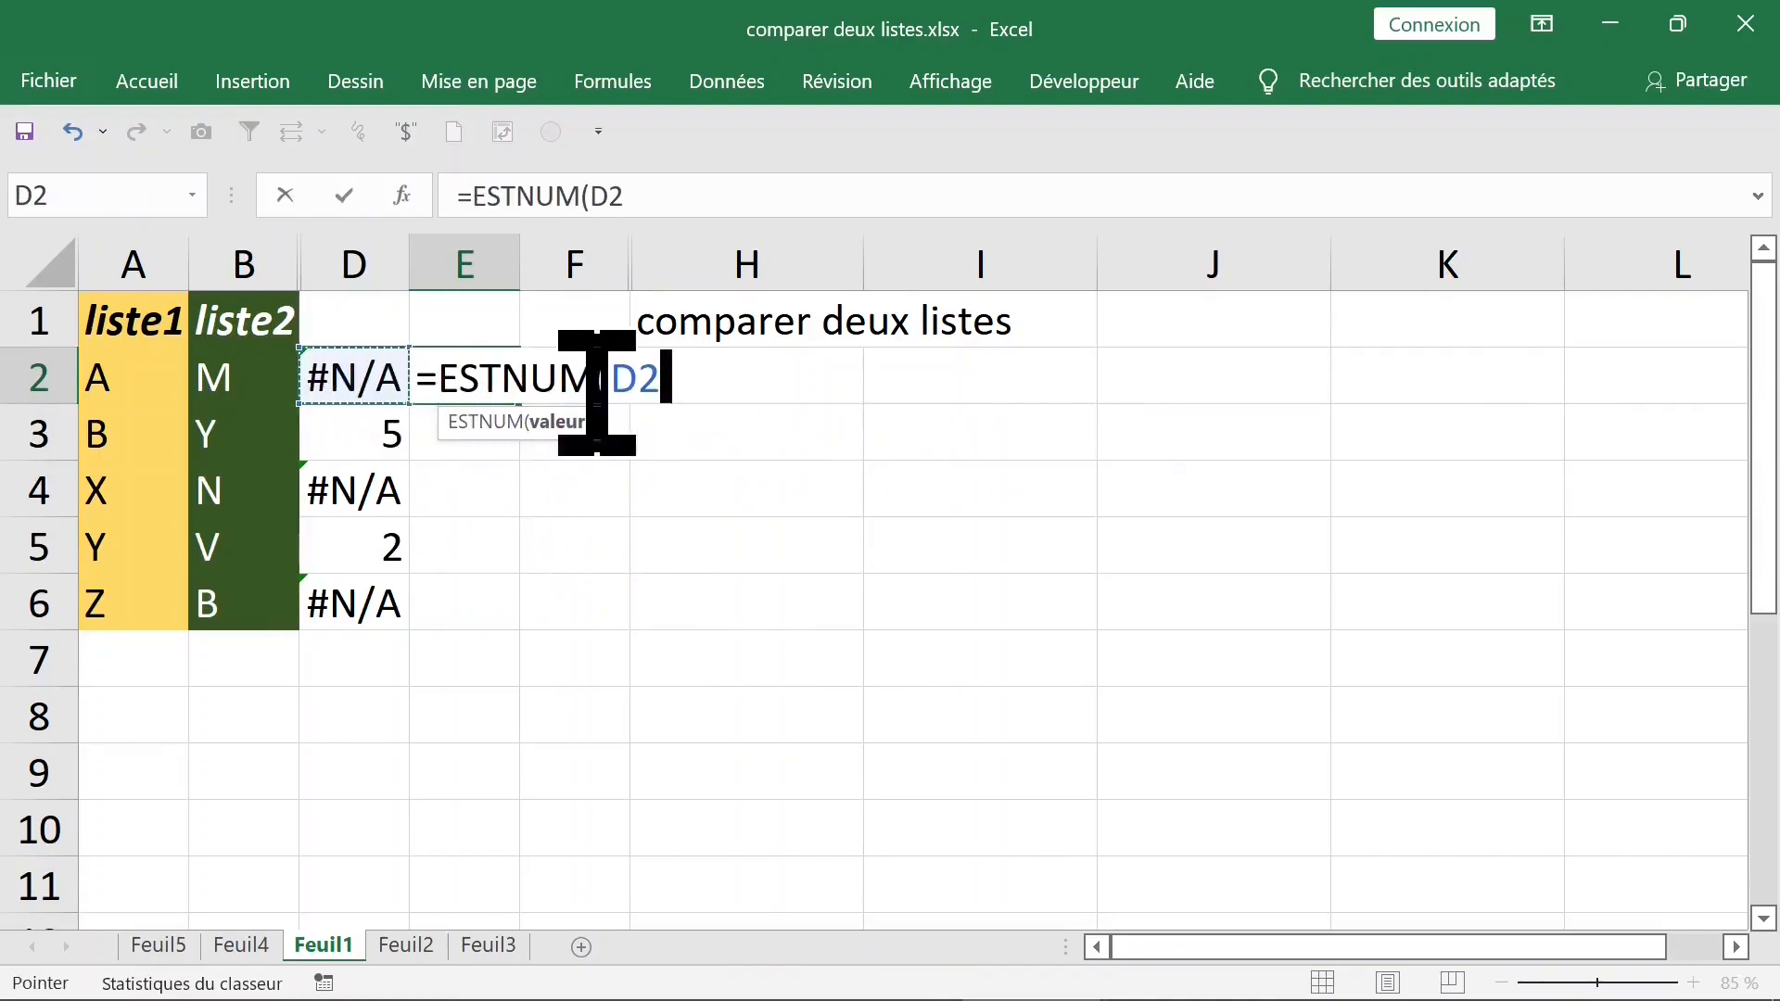
{"action": "key", "text": "Return"}
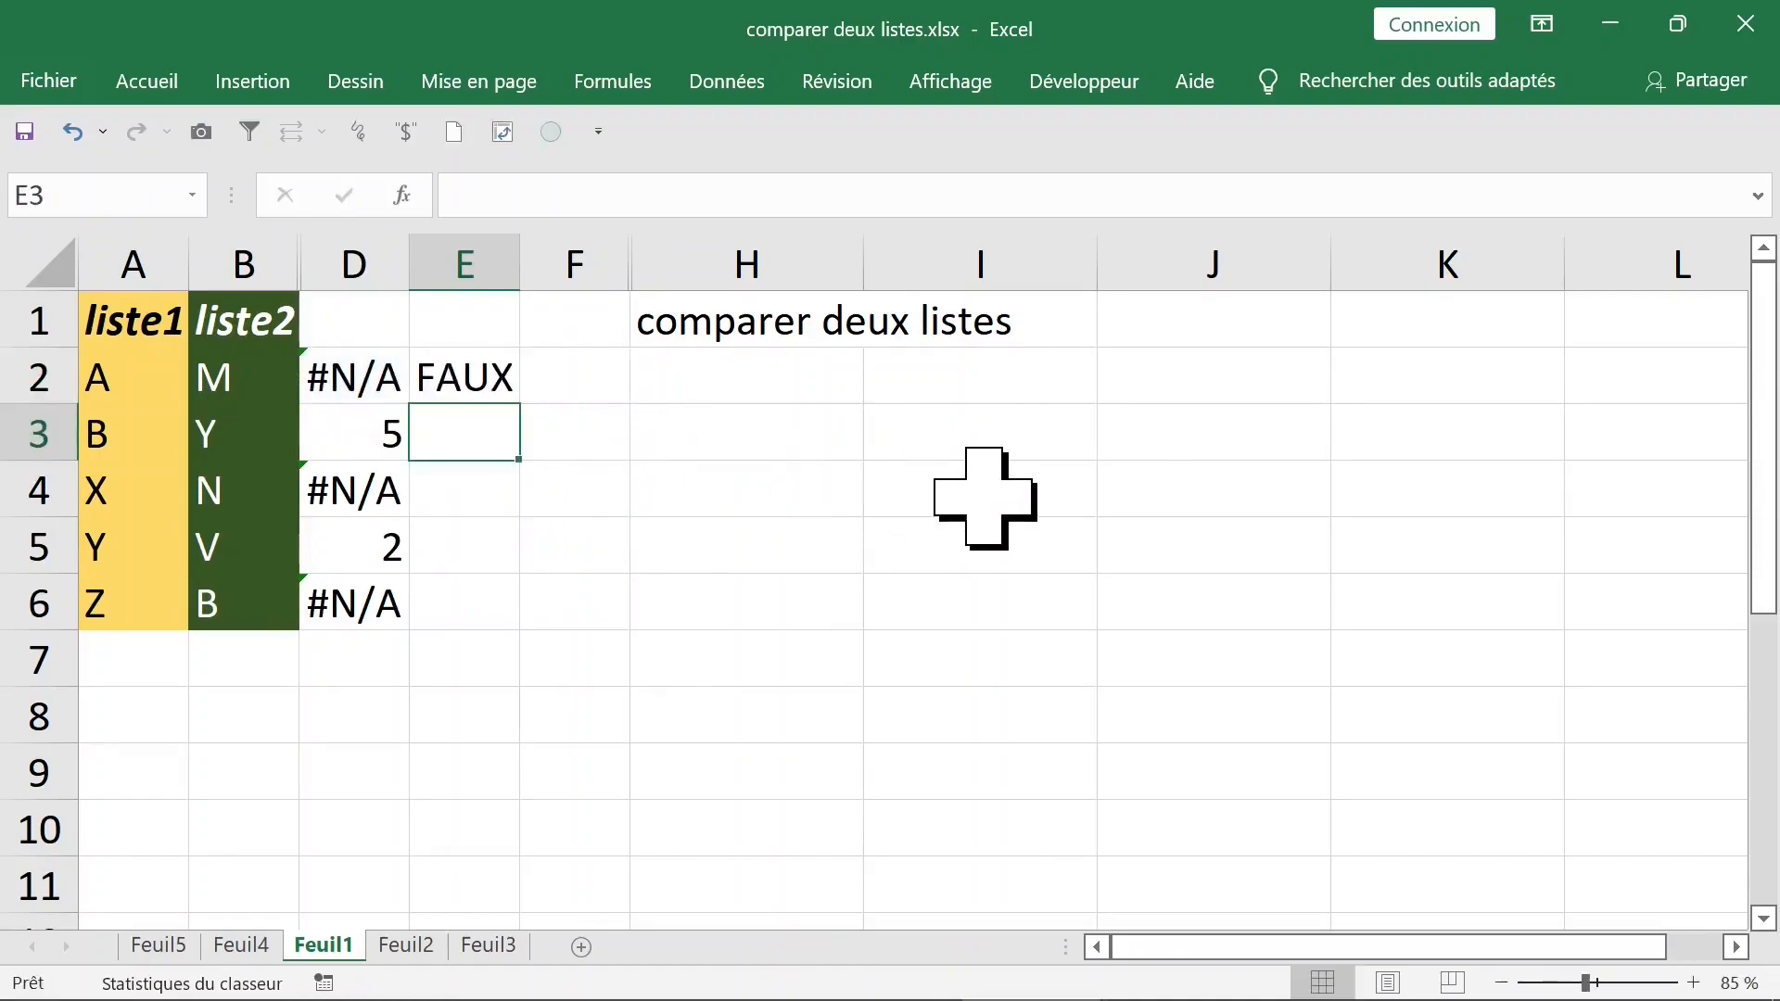
- Copy the ESTNUM formula from E2 down to E6 and check it against the results in column D
{"action": "left_click", "coordinate": [497, 386]}
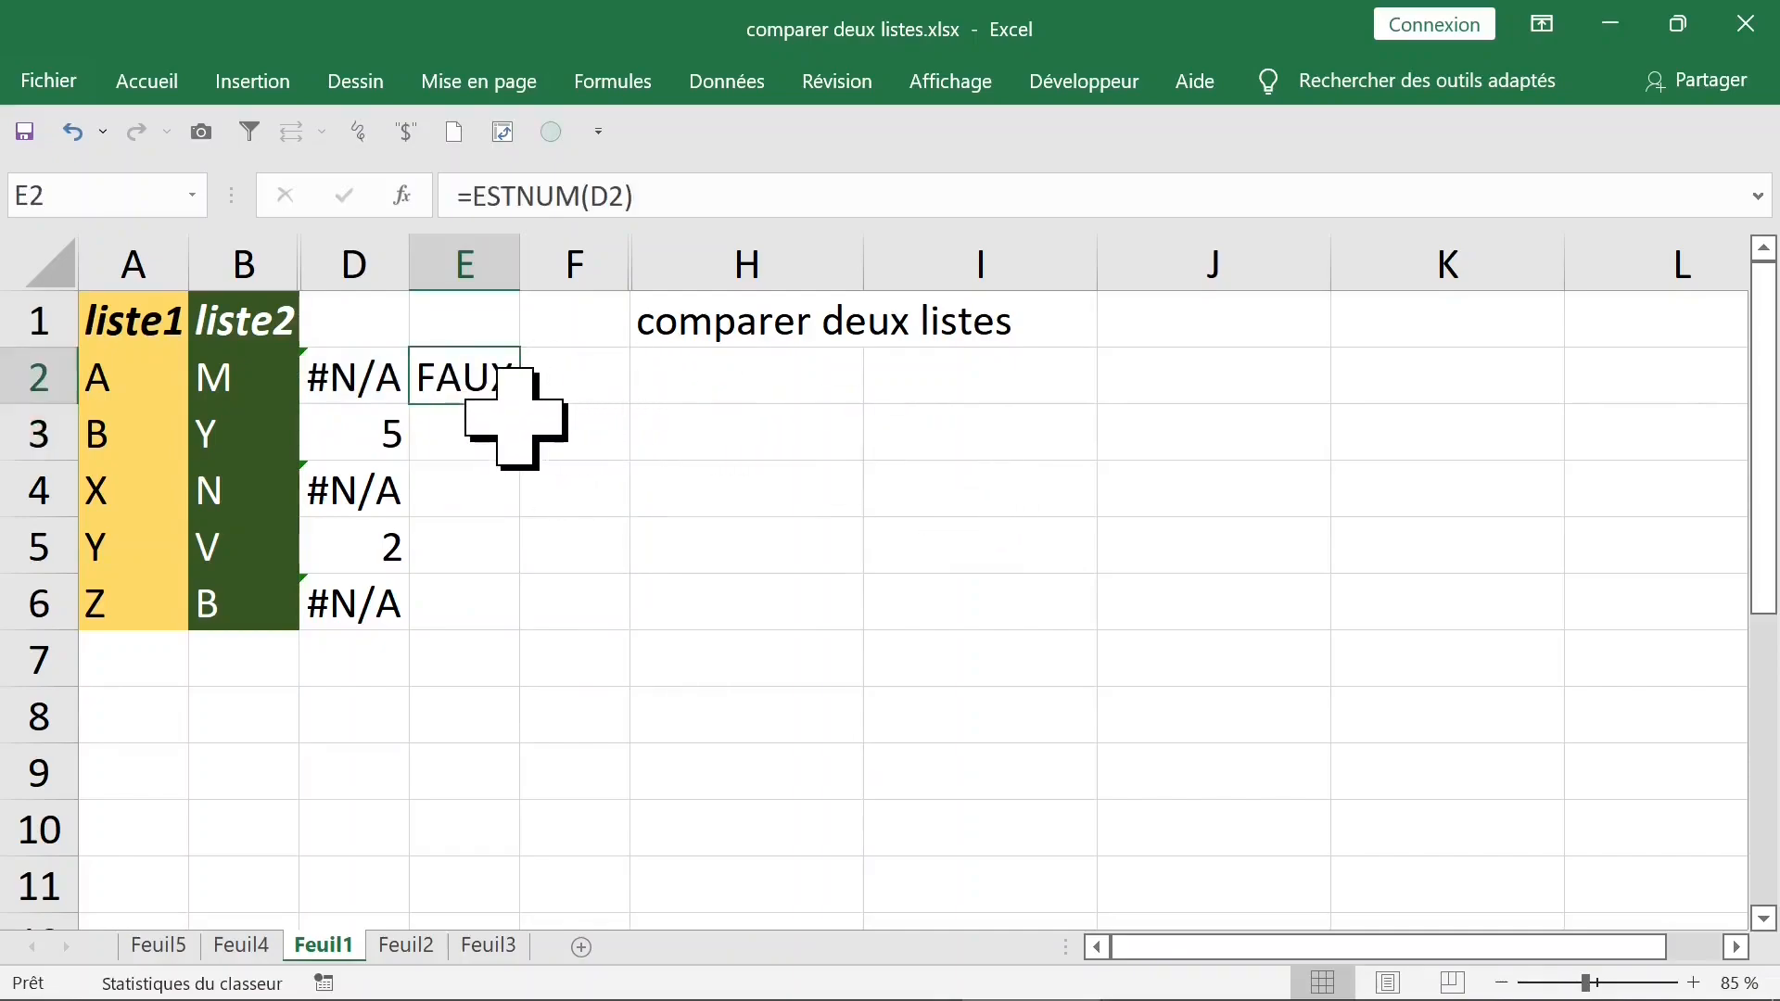
{"action": "left_click_drag", "start_coordinate": [520, 409], "coordinate": [519, 617]}
{"action": "left_click_drag", "start_coordinate": [358, 436], "coordinate": [465, 444]}
{"action": "left_click_drag", "start_coordinate": [390, 556], "coordinate": [472, 555]}
{"action": "left_click", "coordinate": [497, 398]}
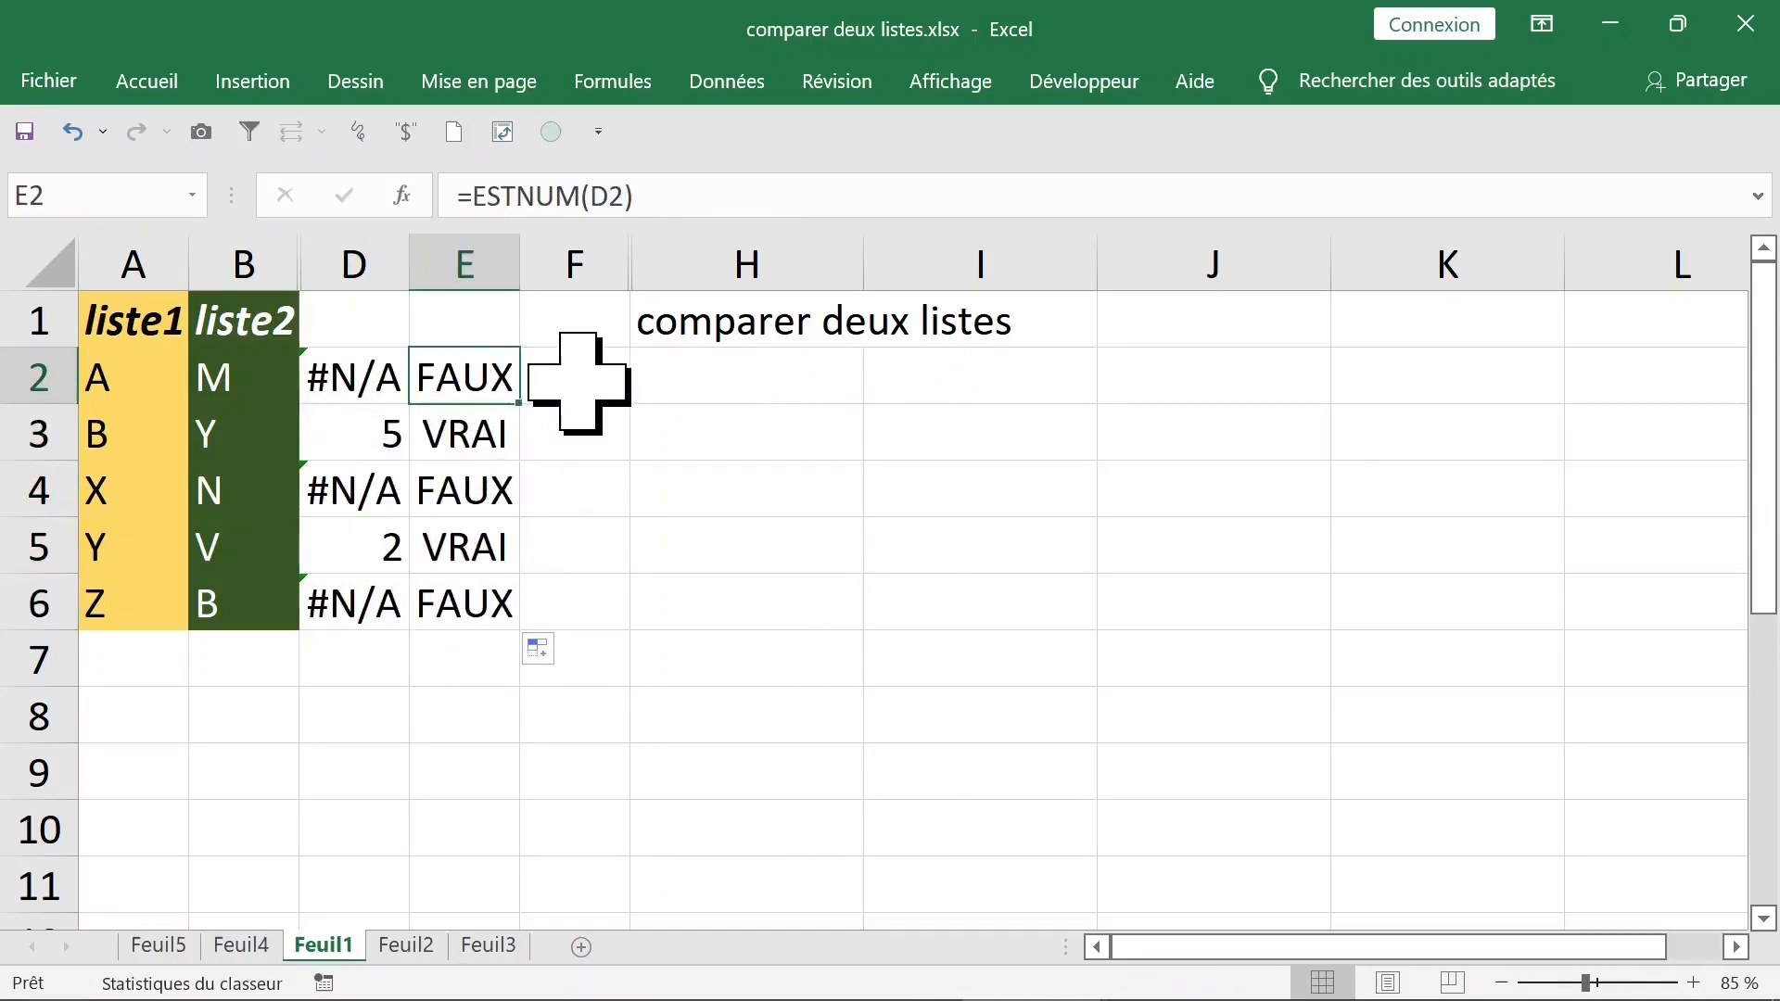
- Enter the formula =SI(E2;"commun";"unique") in cell F2 to label the value as common or unique
{"action": "left_click", "coordinate": [578, 382]}
{"action": "type", "text": "="}
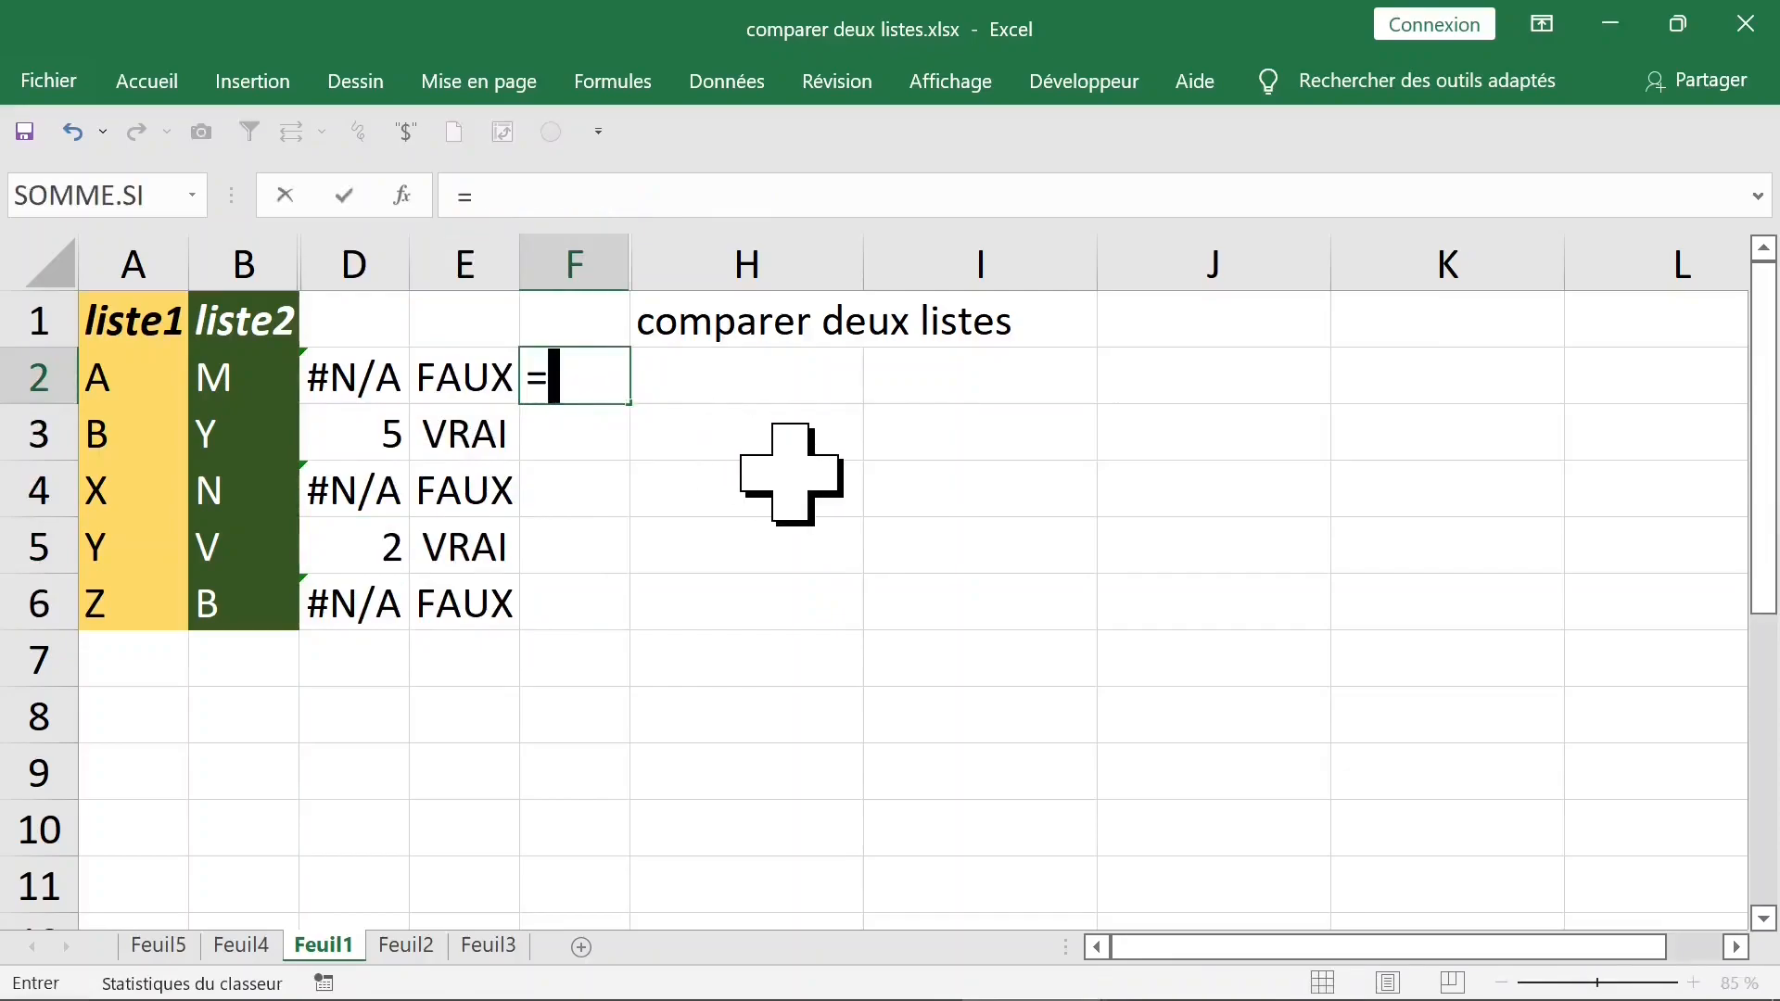
{"action": "type", "text": "si"}
{"action": "key", "text": "Tab"}
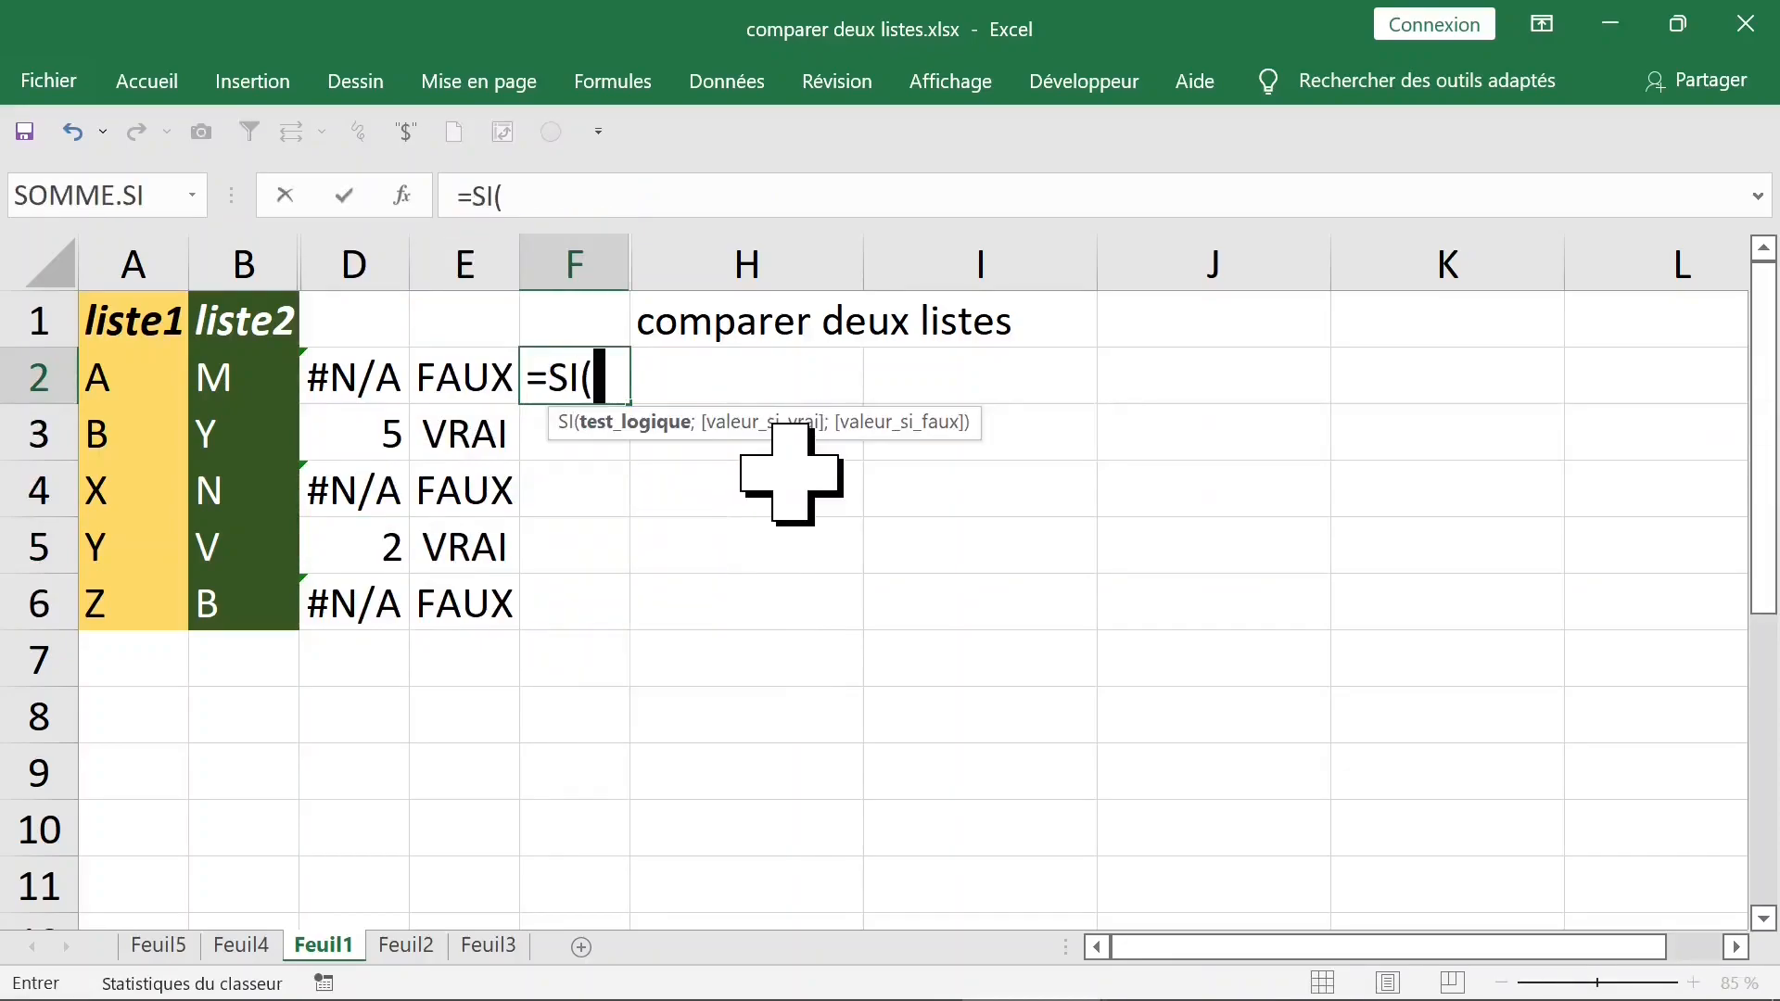
{"action": "left_click", "coordinate": [465, 368]}
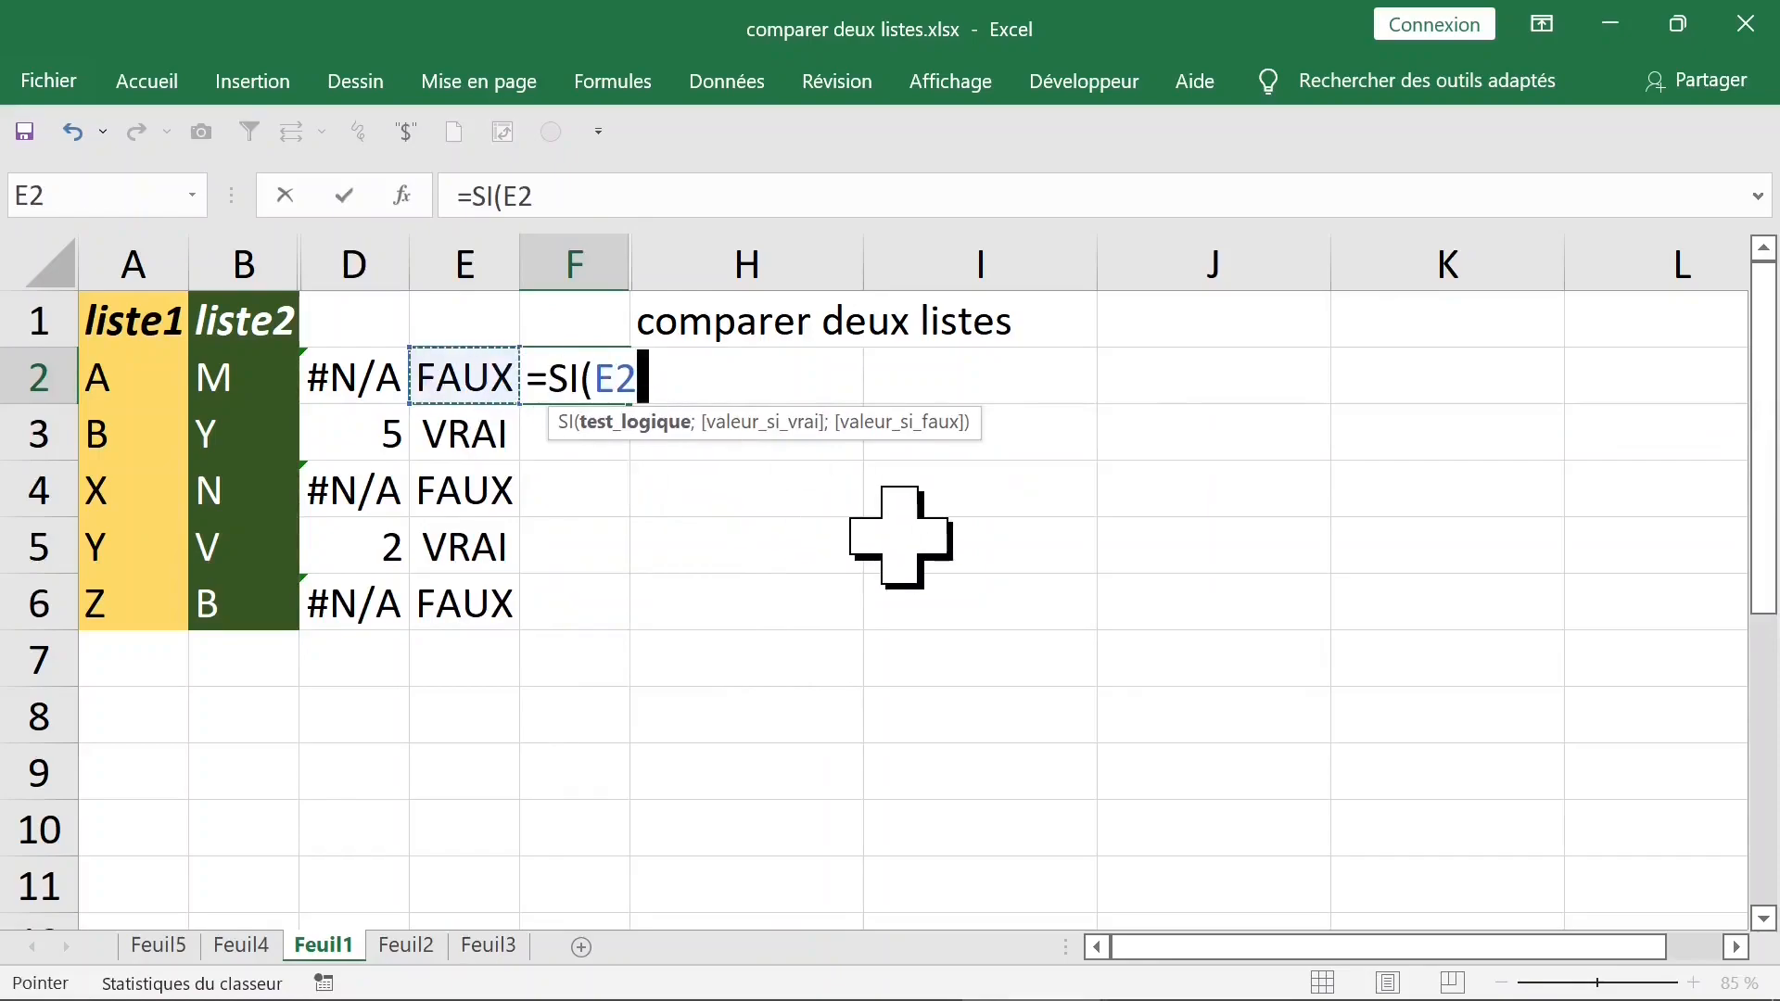
{"action": "type", "text": ";"}
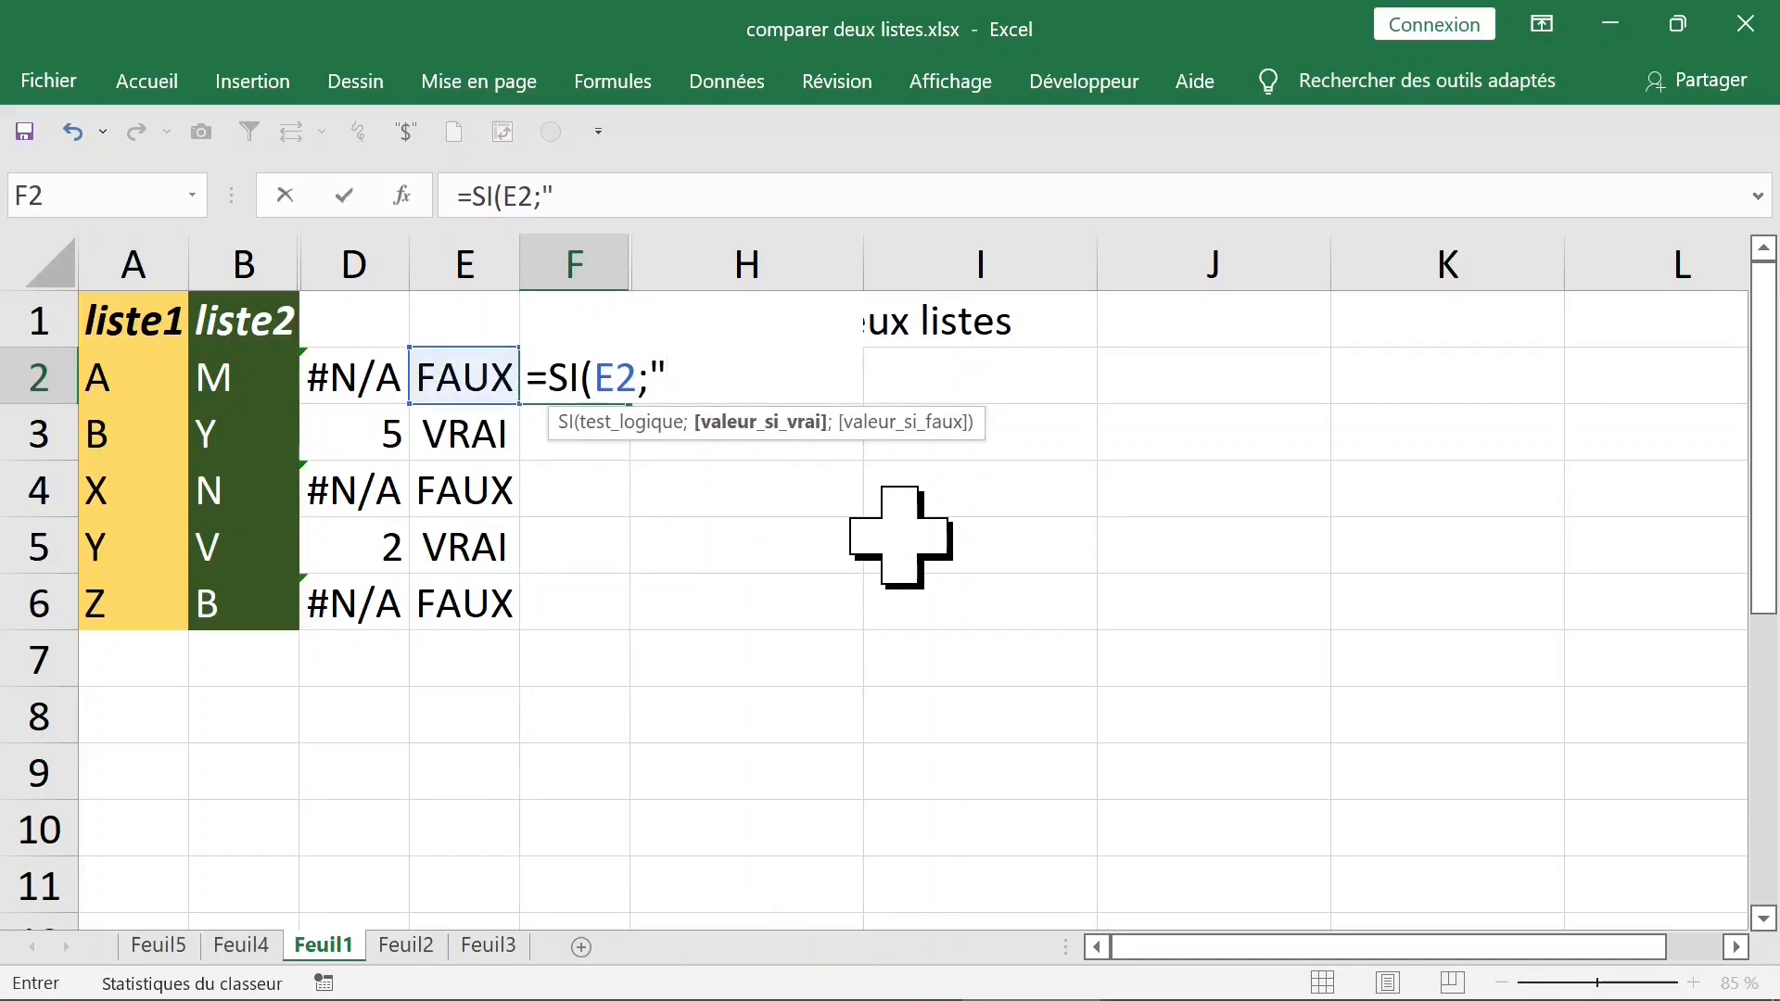
{"action": "type", "text": "\"commun\""}
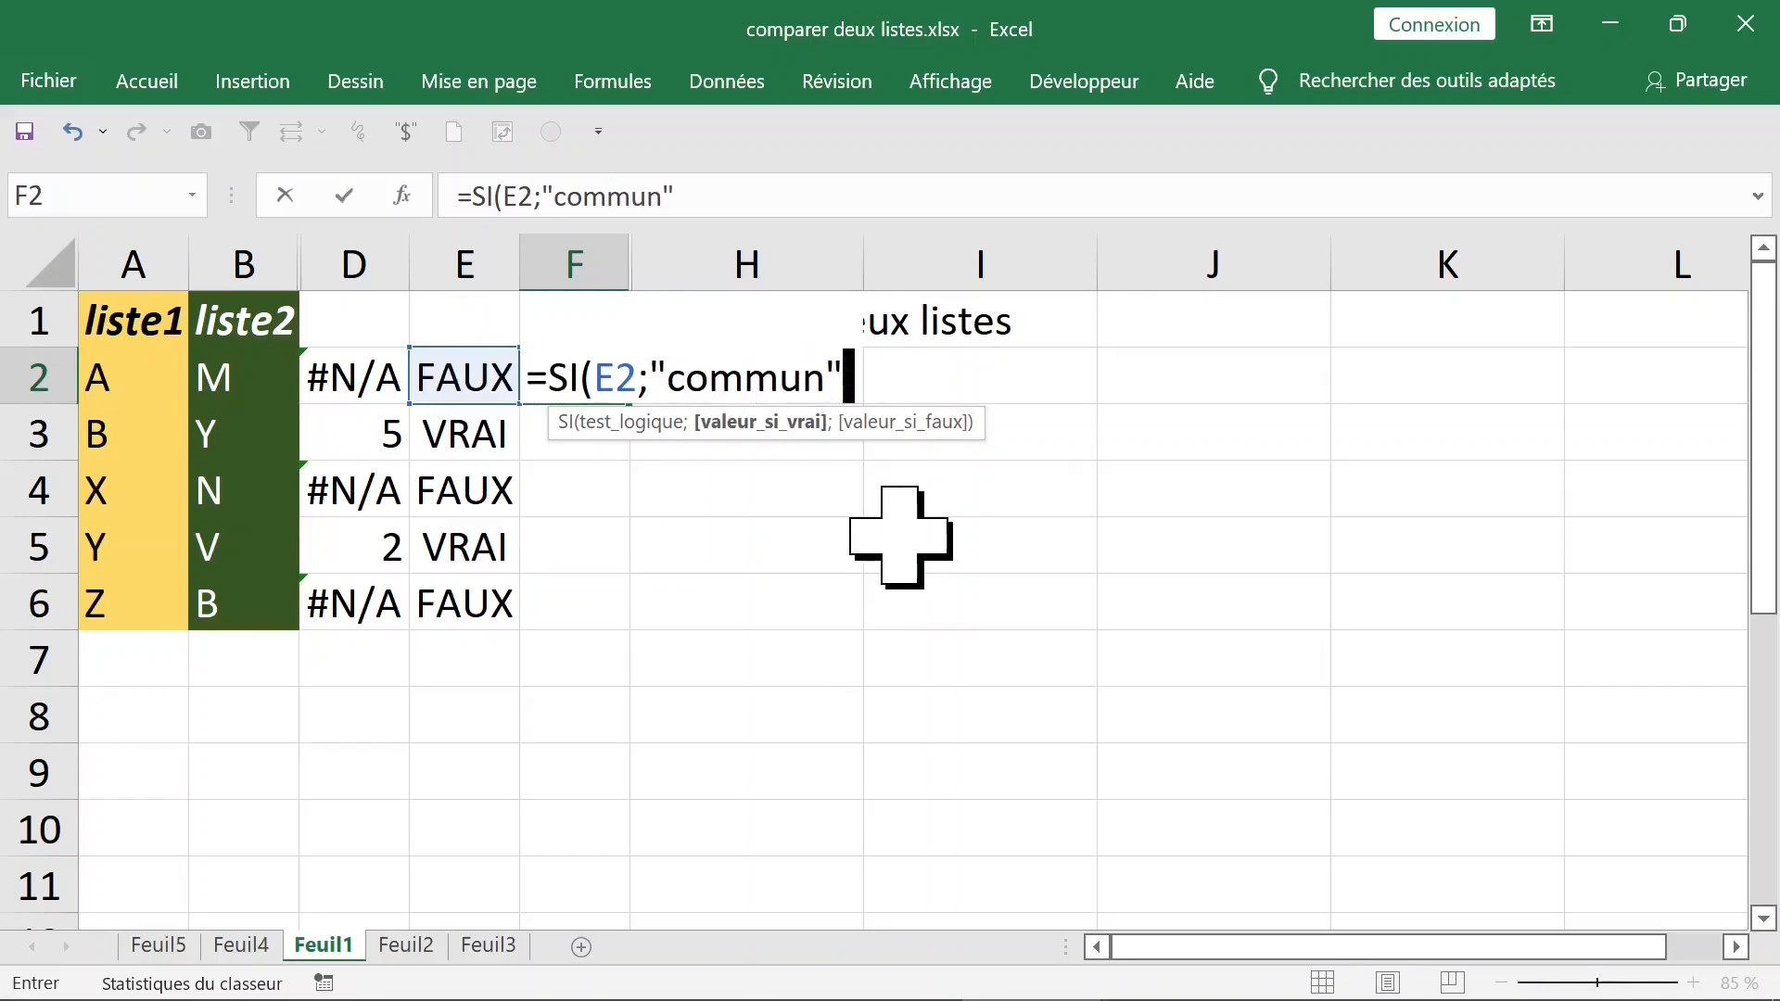
{"action": "type", "text": ";"}
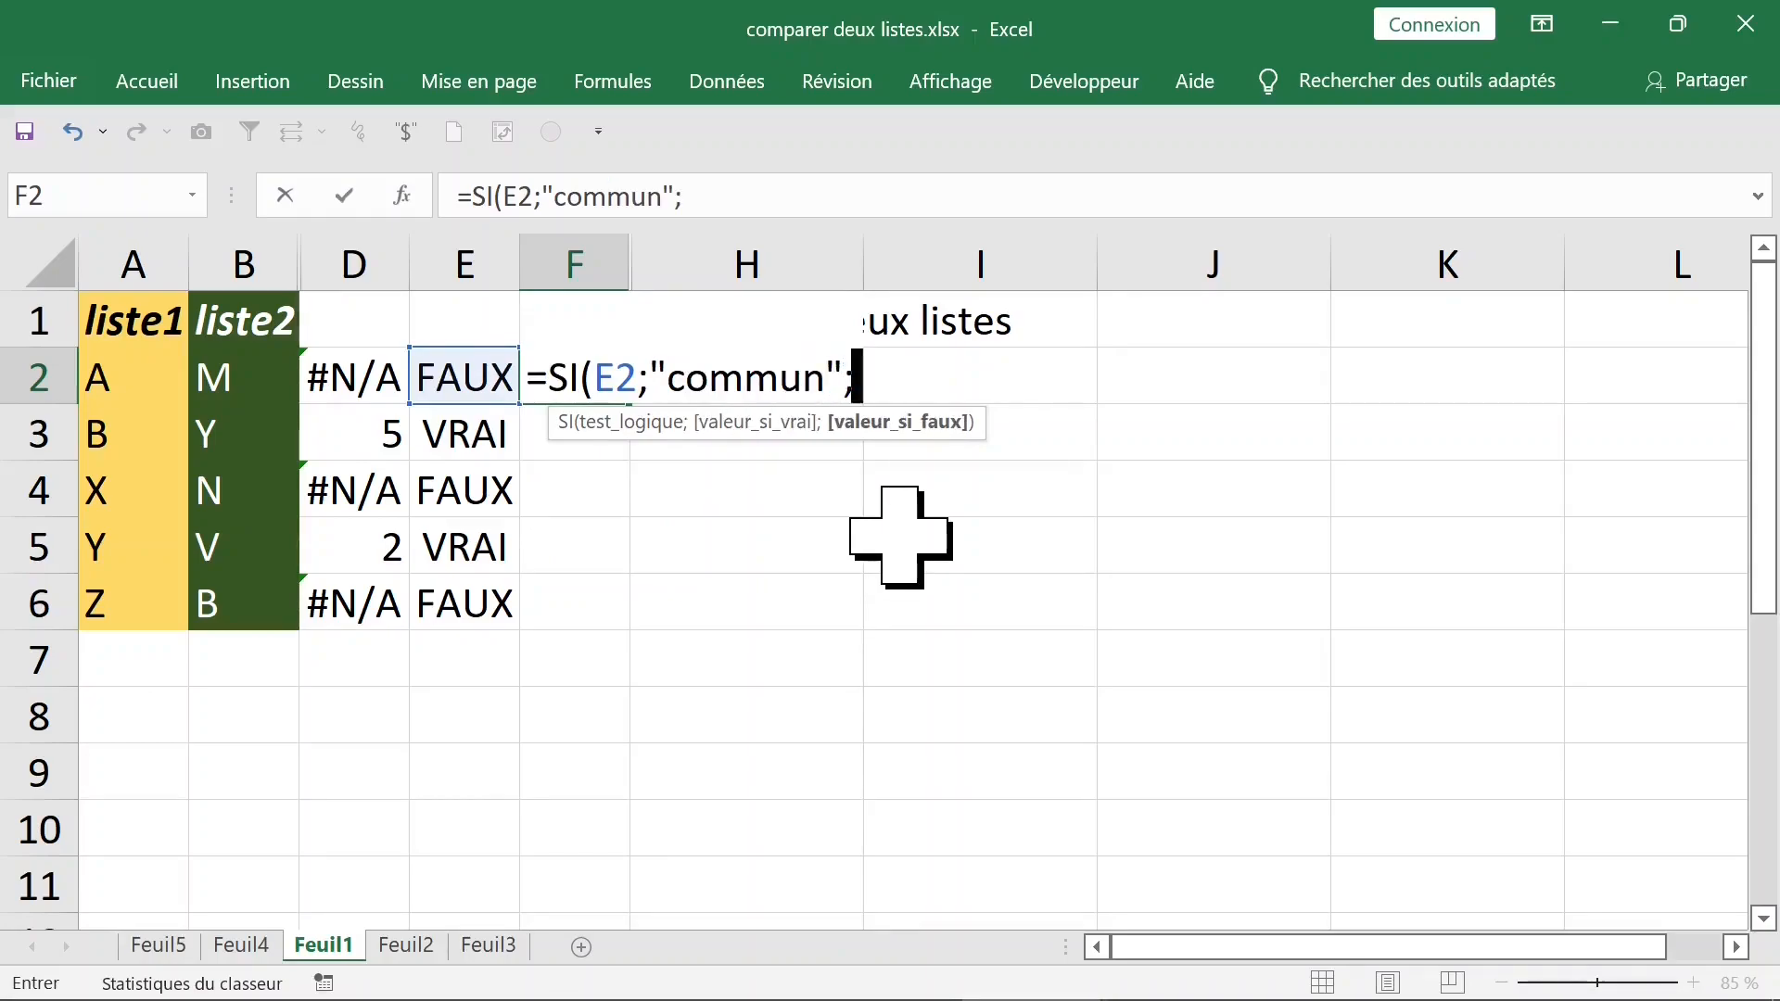
{"action": "type", "text": "\"uniqu"}
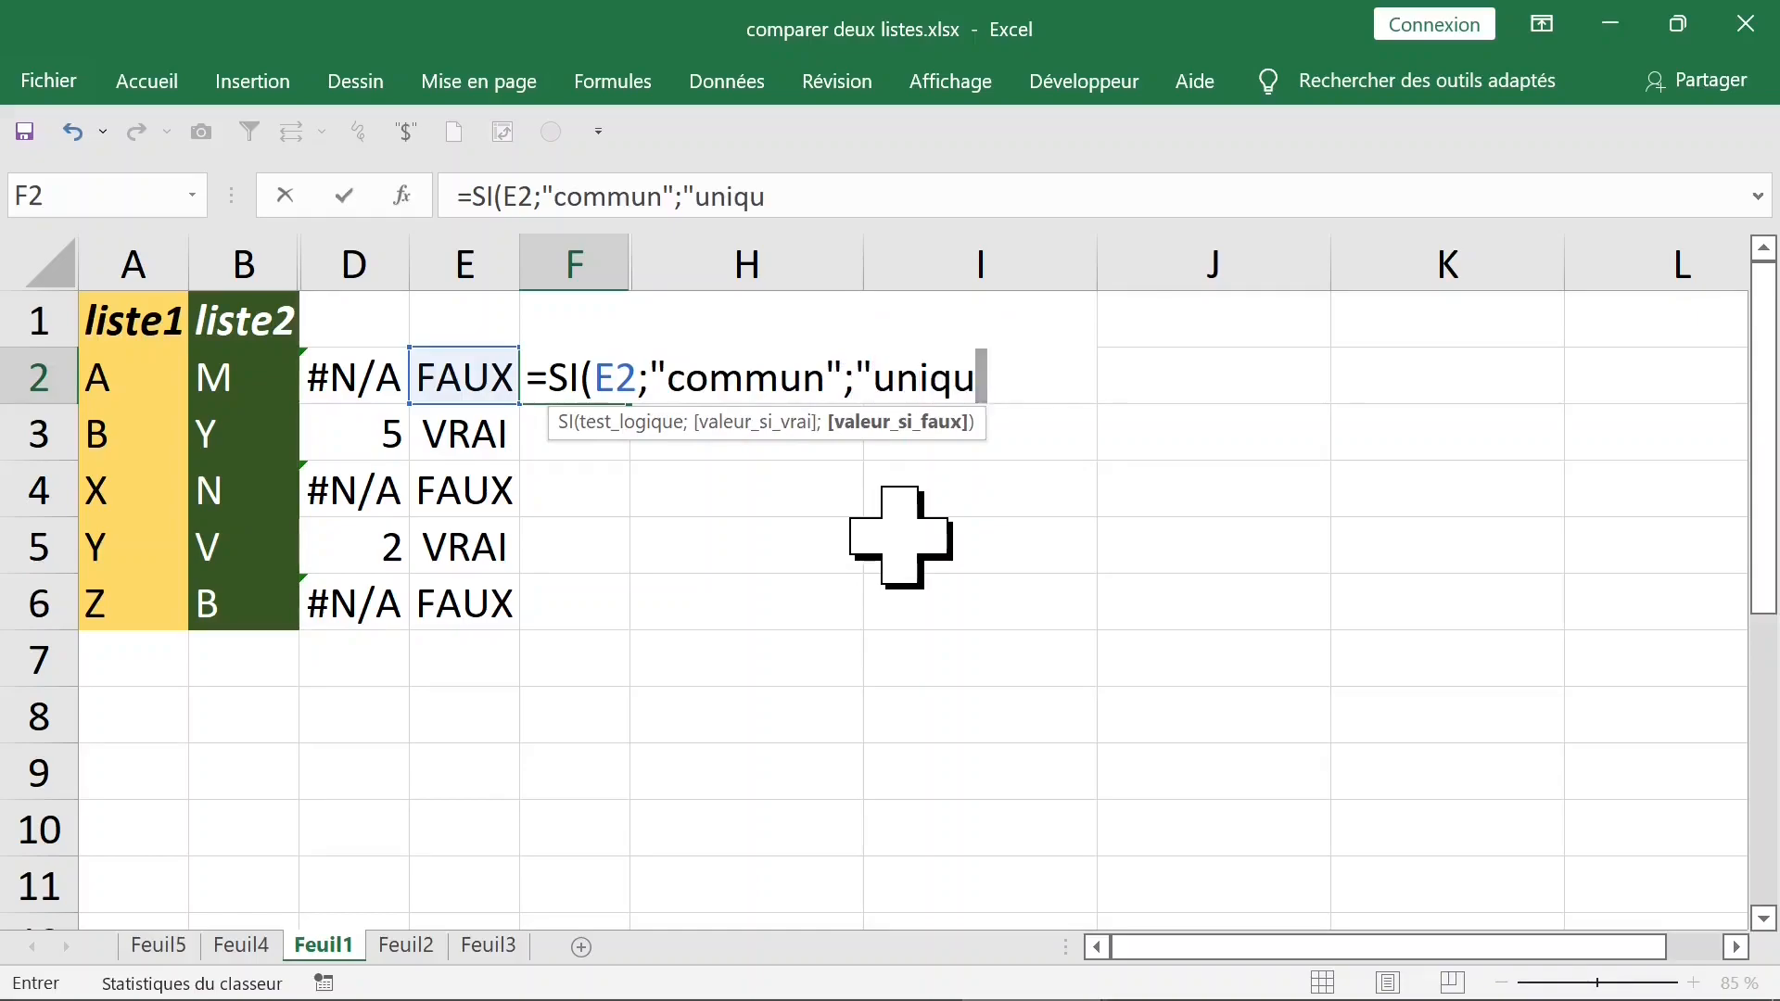
{"action": "type", "text": "e\""}
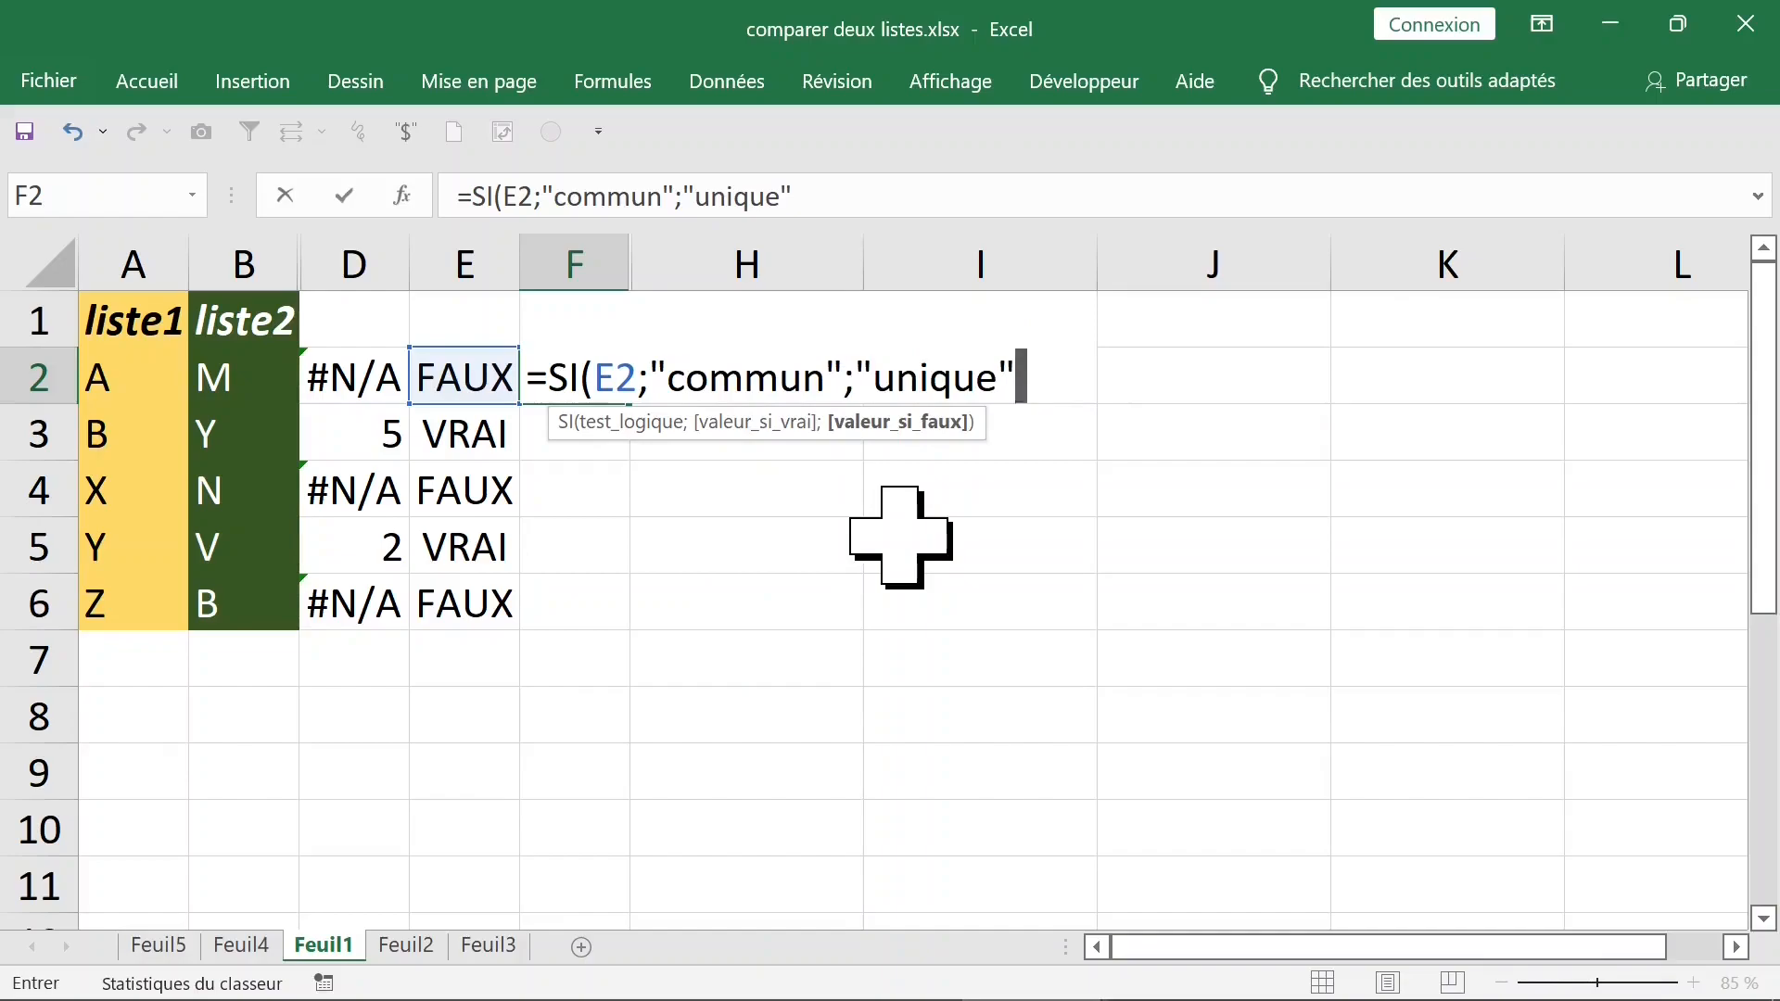
{"action": "type", "text": ")"}
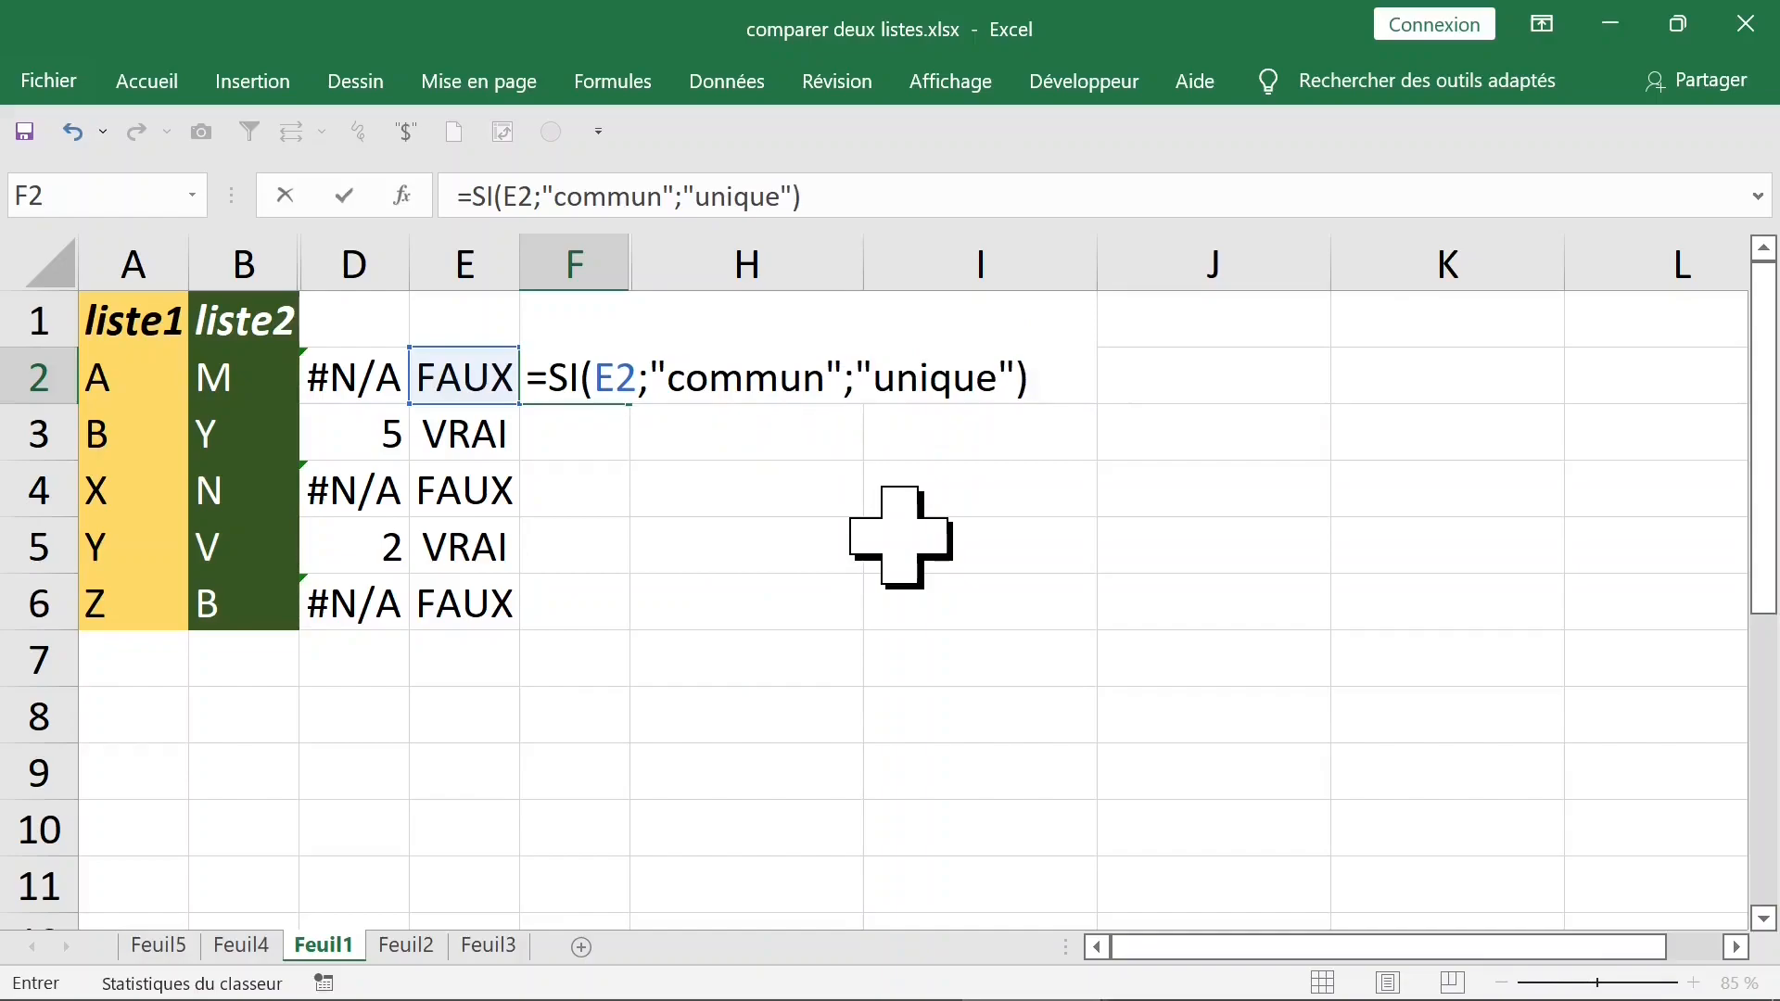
{"action": "key", "text": "Return"}
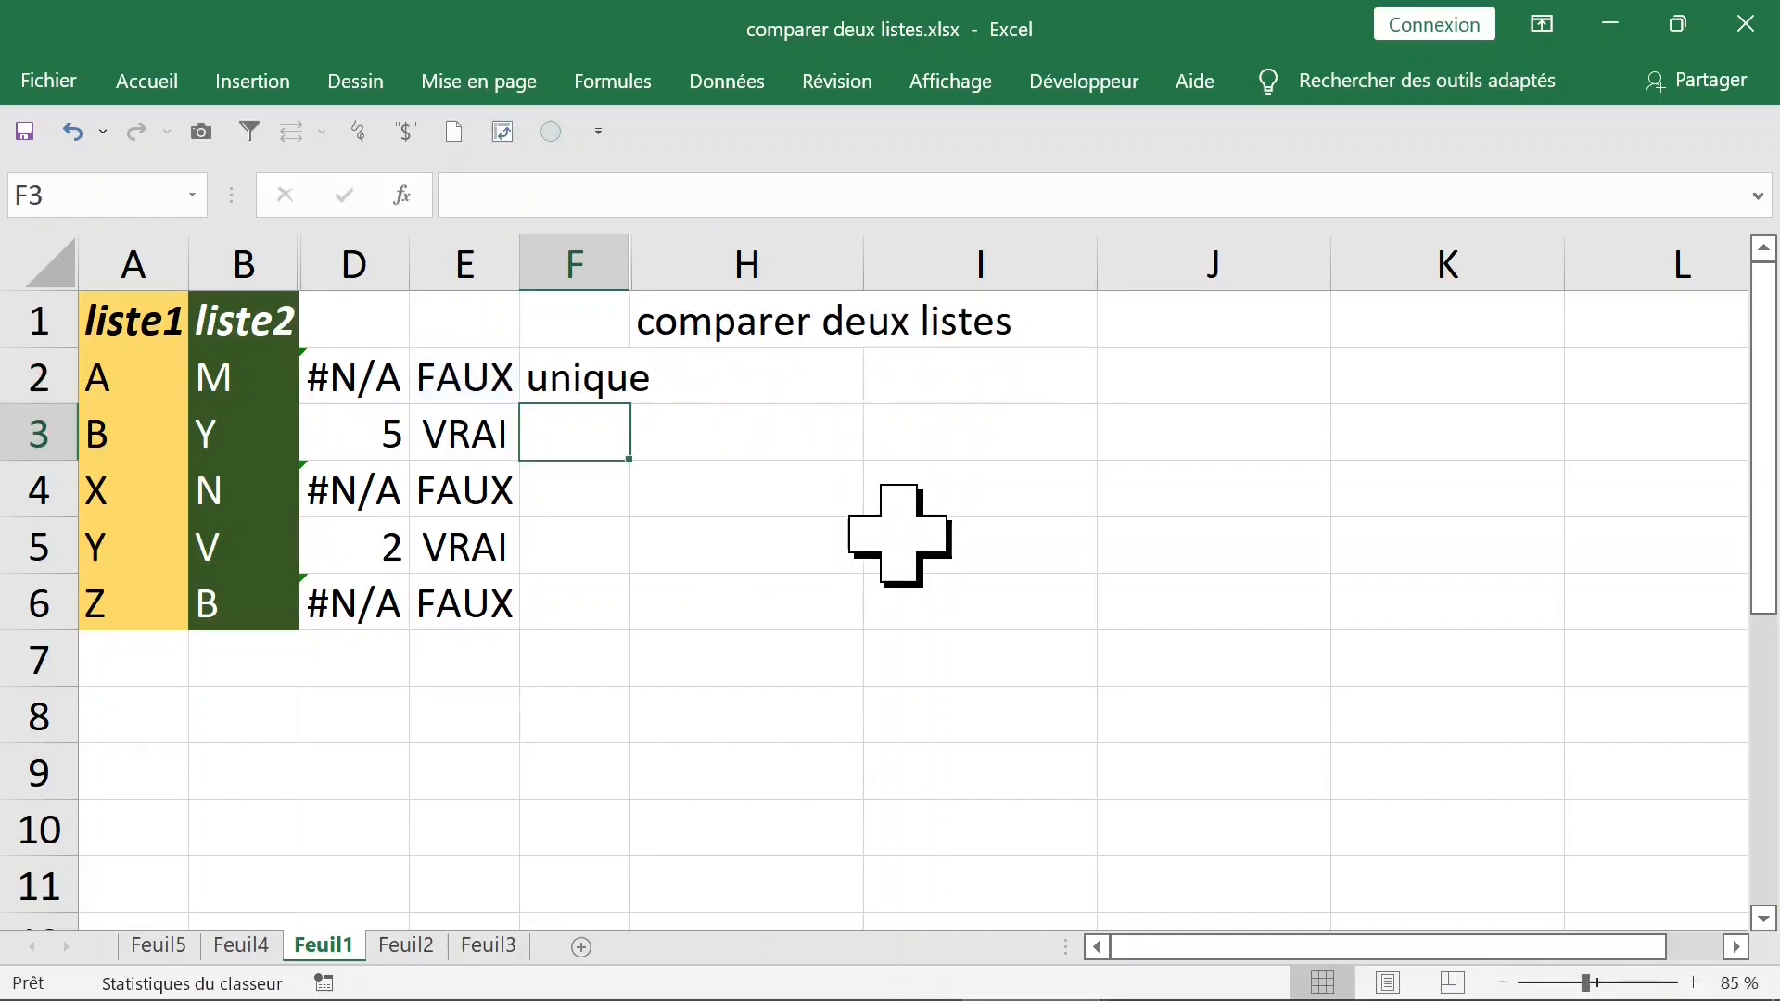
- Fill the SI formula from F2 down to F6 and fit the width of column F to its contents
{"action": "left_click", "coordinate": [619, 373]}
{"action": "left_click_drag", "start_coordinate": [638, 437], "coordinate": [624, 624]}
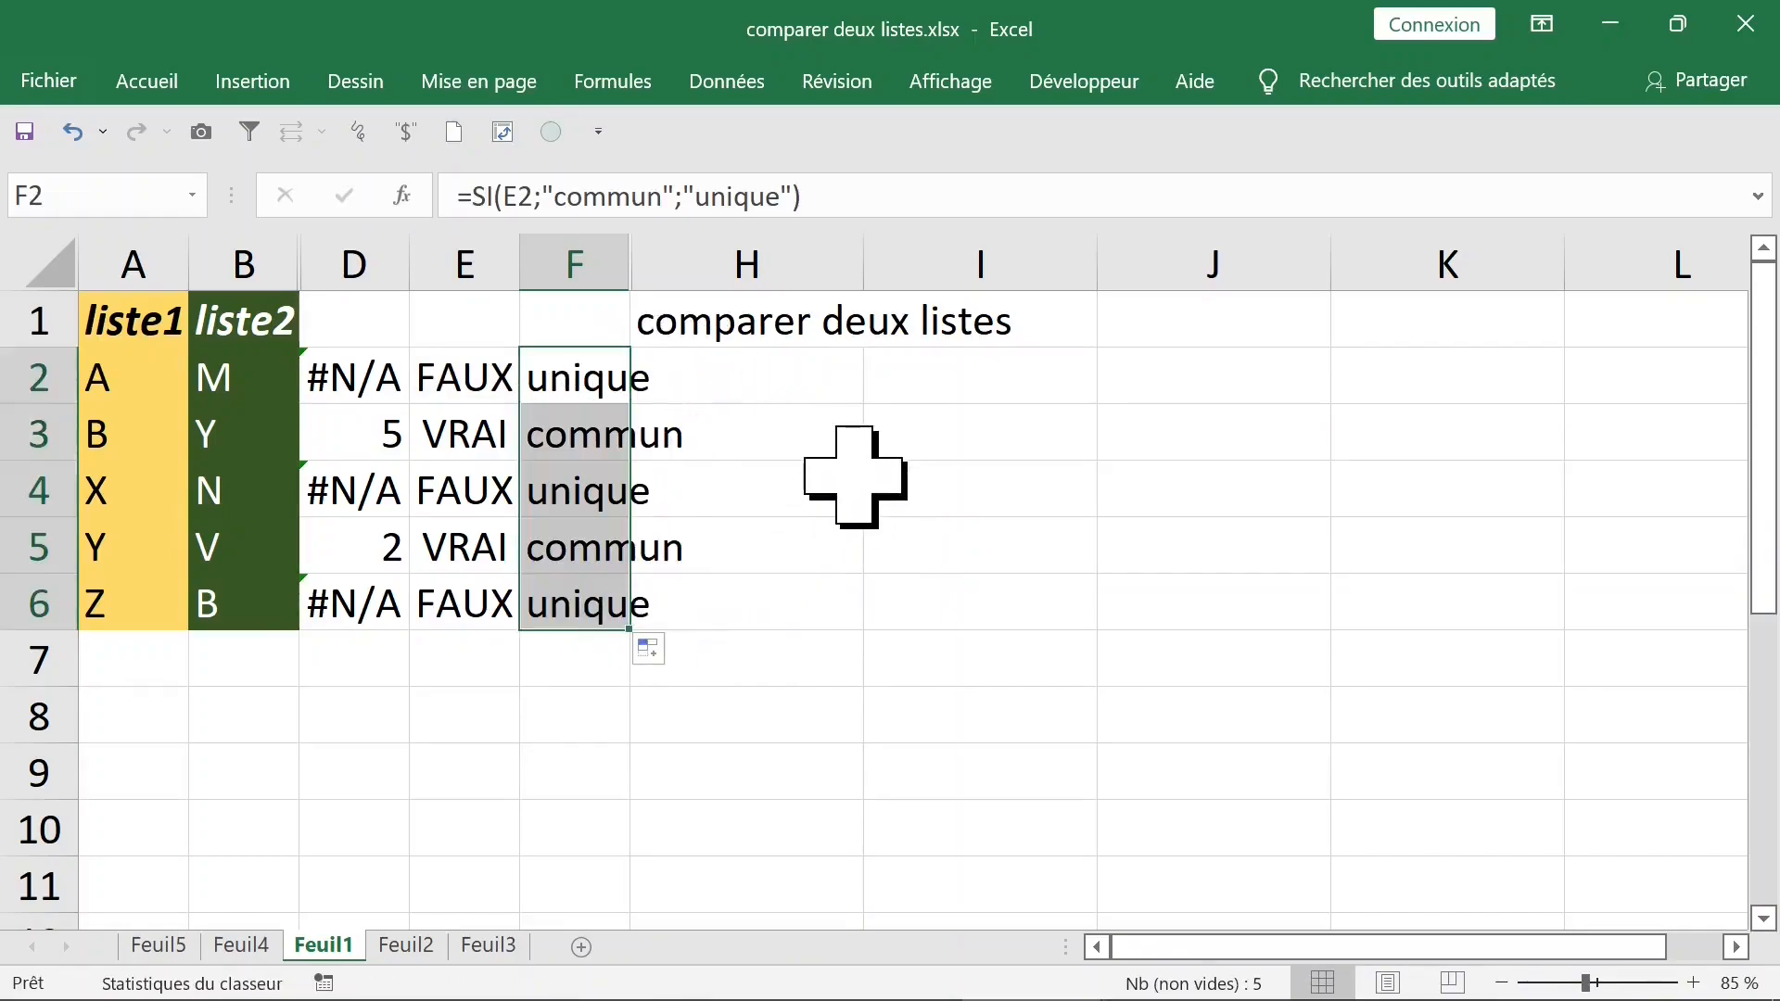
{"action": "double_click", "coordinate": [630, 264]}
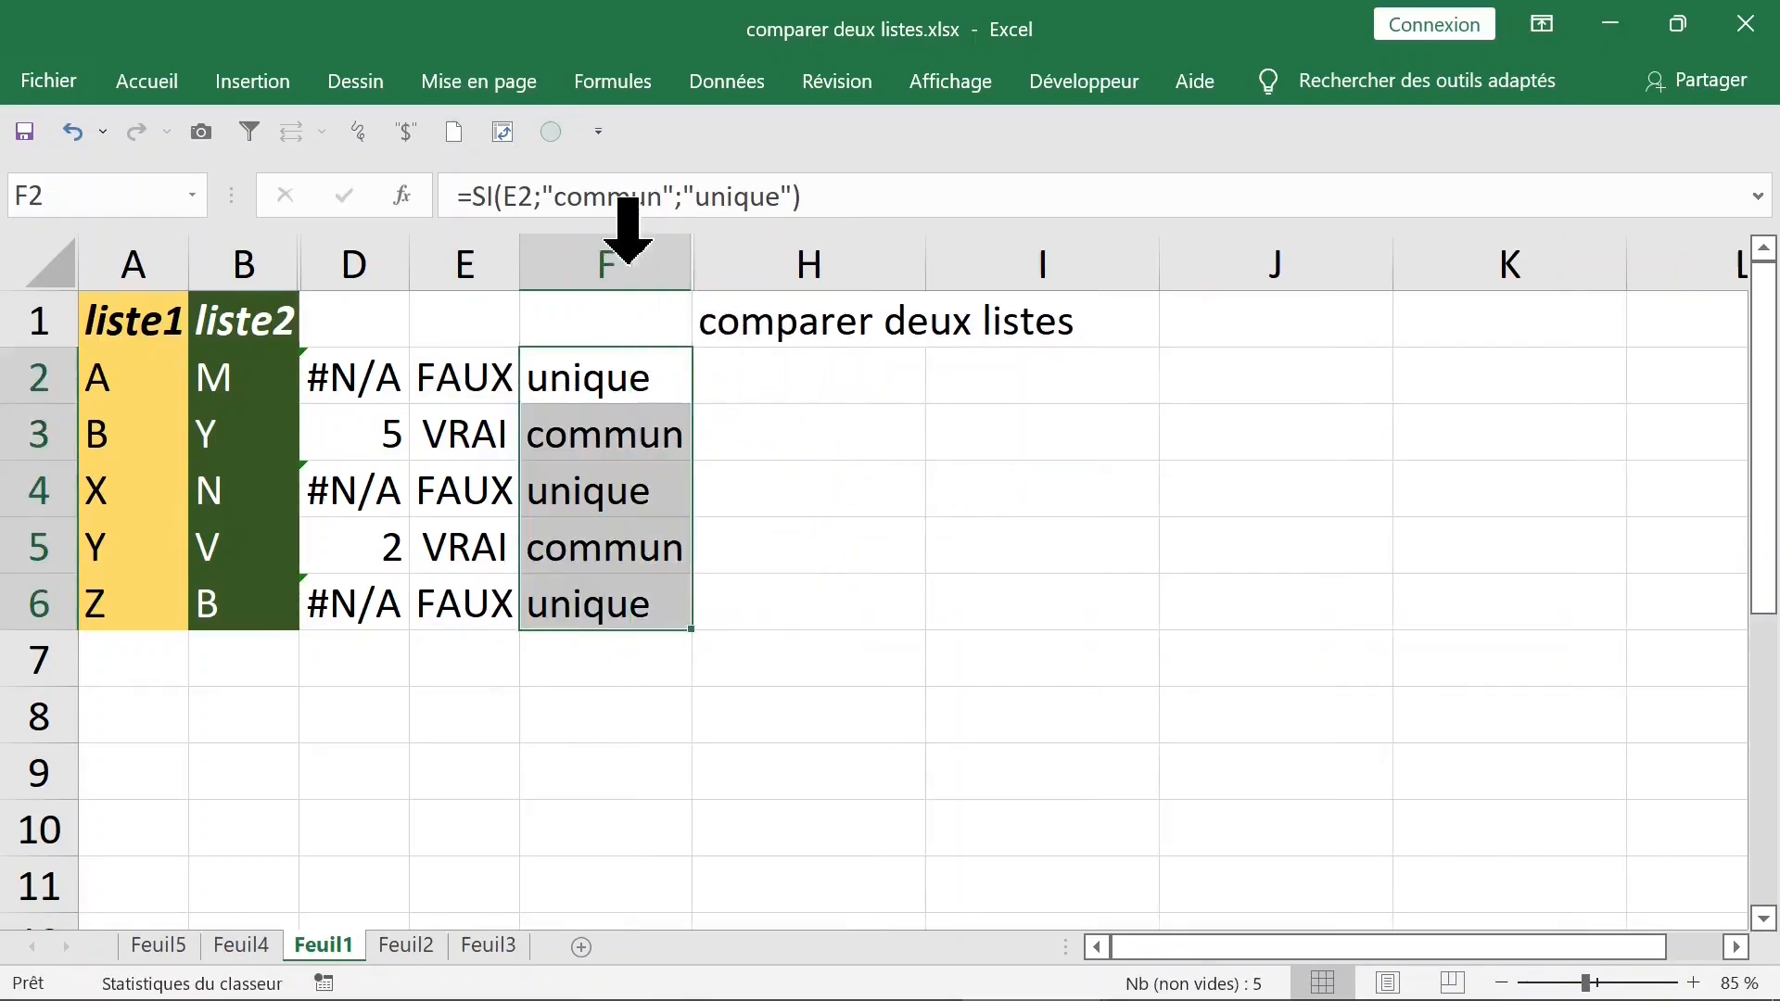
- Examine the labels in column F against the corresponding entries of liste1 and liste2
{"action": "left_click", "coordinate": [674, 418]}
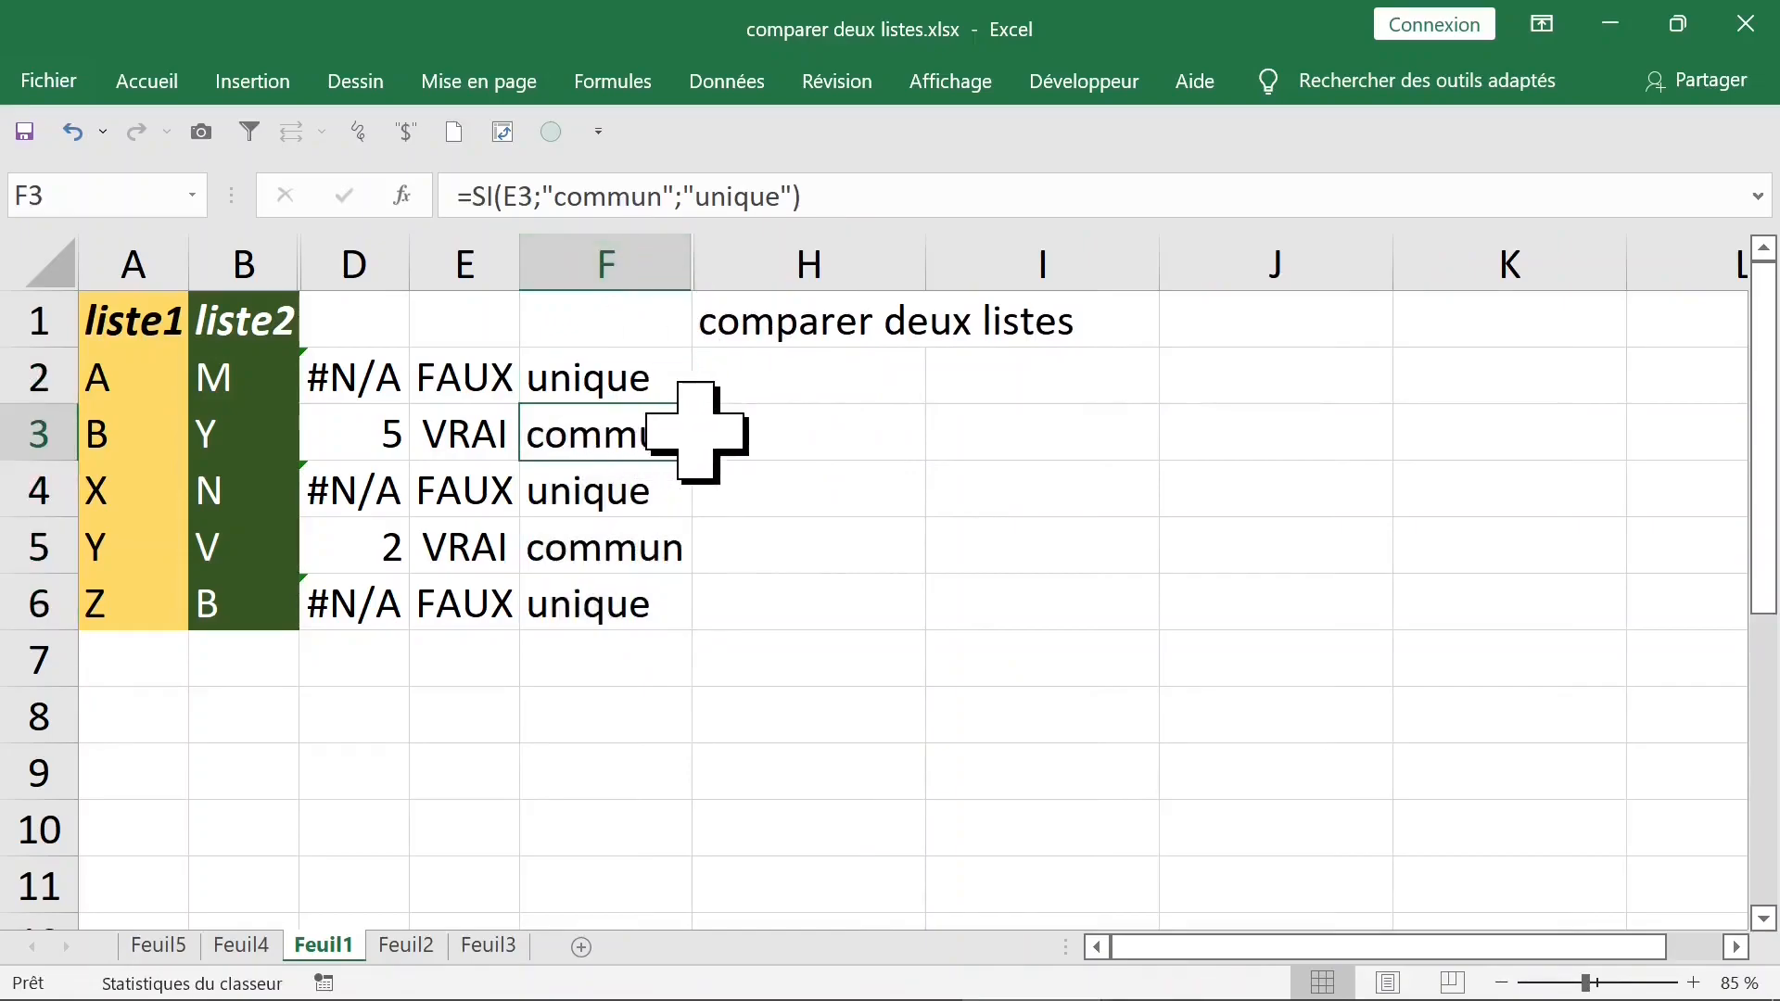
{"action": "left_click", "coordinate": [113, 431]}
{"action": "left_click", "coordinate": [636, 548]}
{"action": "left_click", "coordinate": [638, 487]}
{"action": "left_click", "coordinate": [615, 382]}
{"action": "left_click", "coordinate": [616, 474]}
{"action": "left_click", "coordinate": [612, 378]}
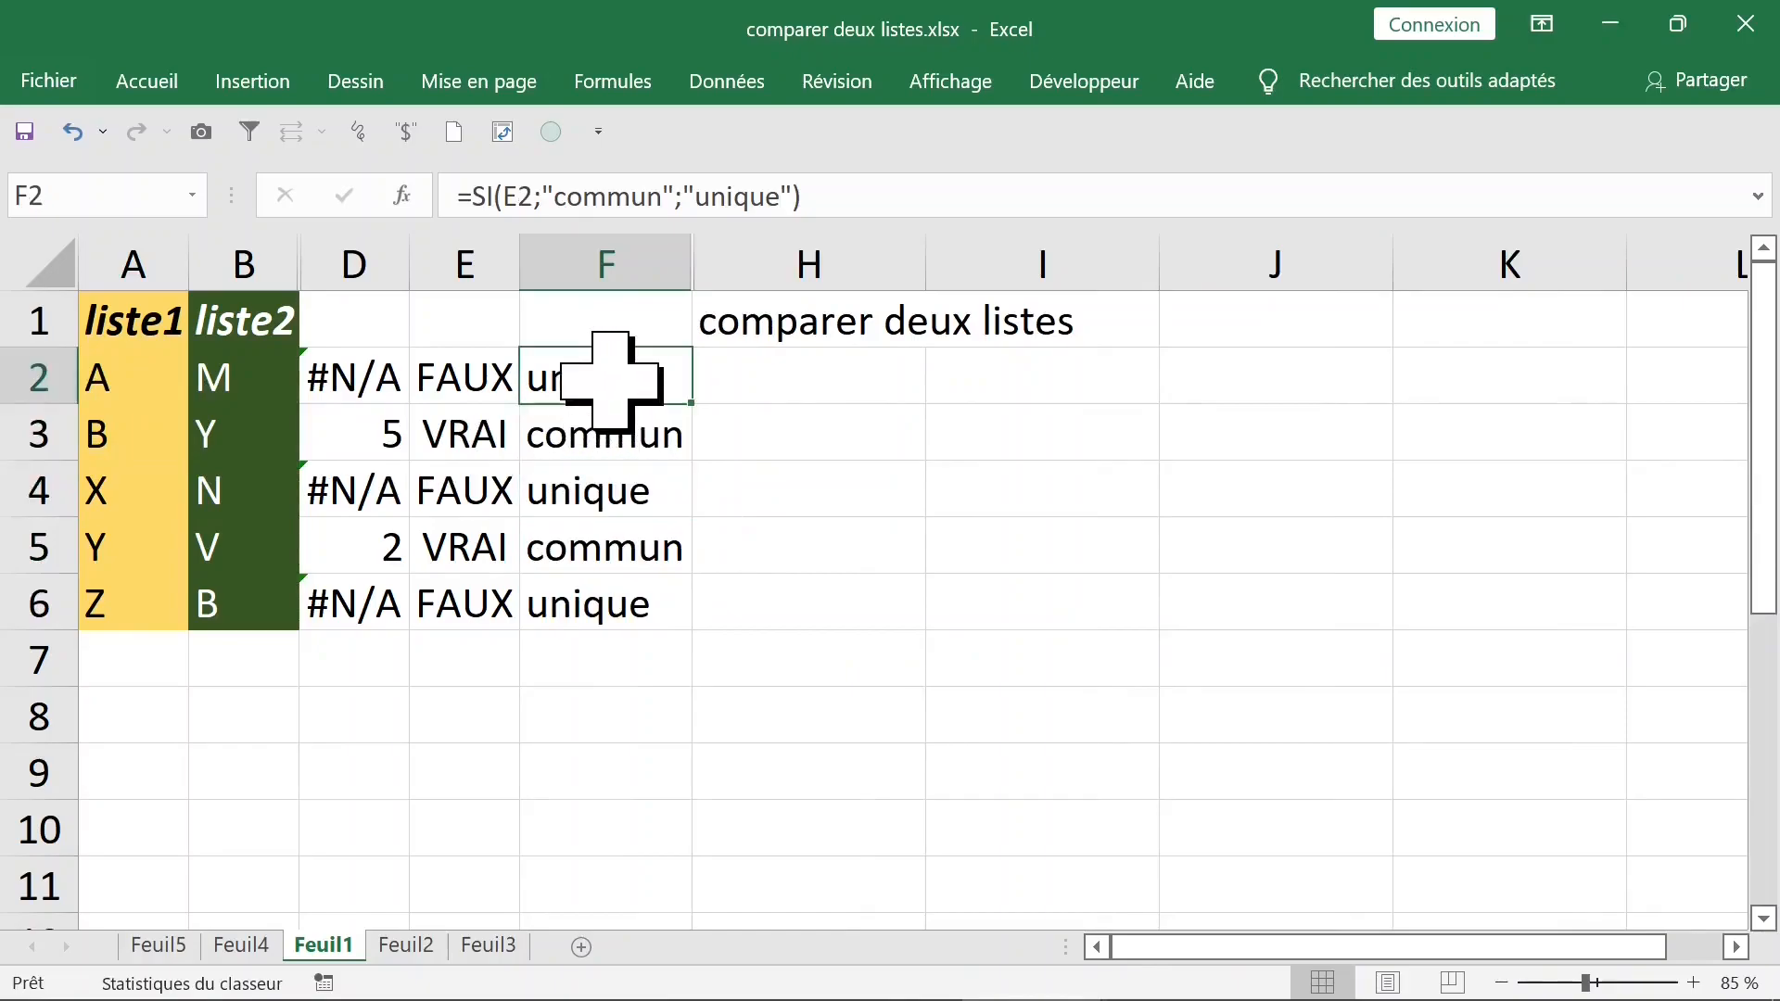
{"action": "left_click_drag", "start_coordinate": [262, 382], "coordinate": [258, 600]}
{"action": "left_click", "coordinate": [635, 437]}
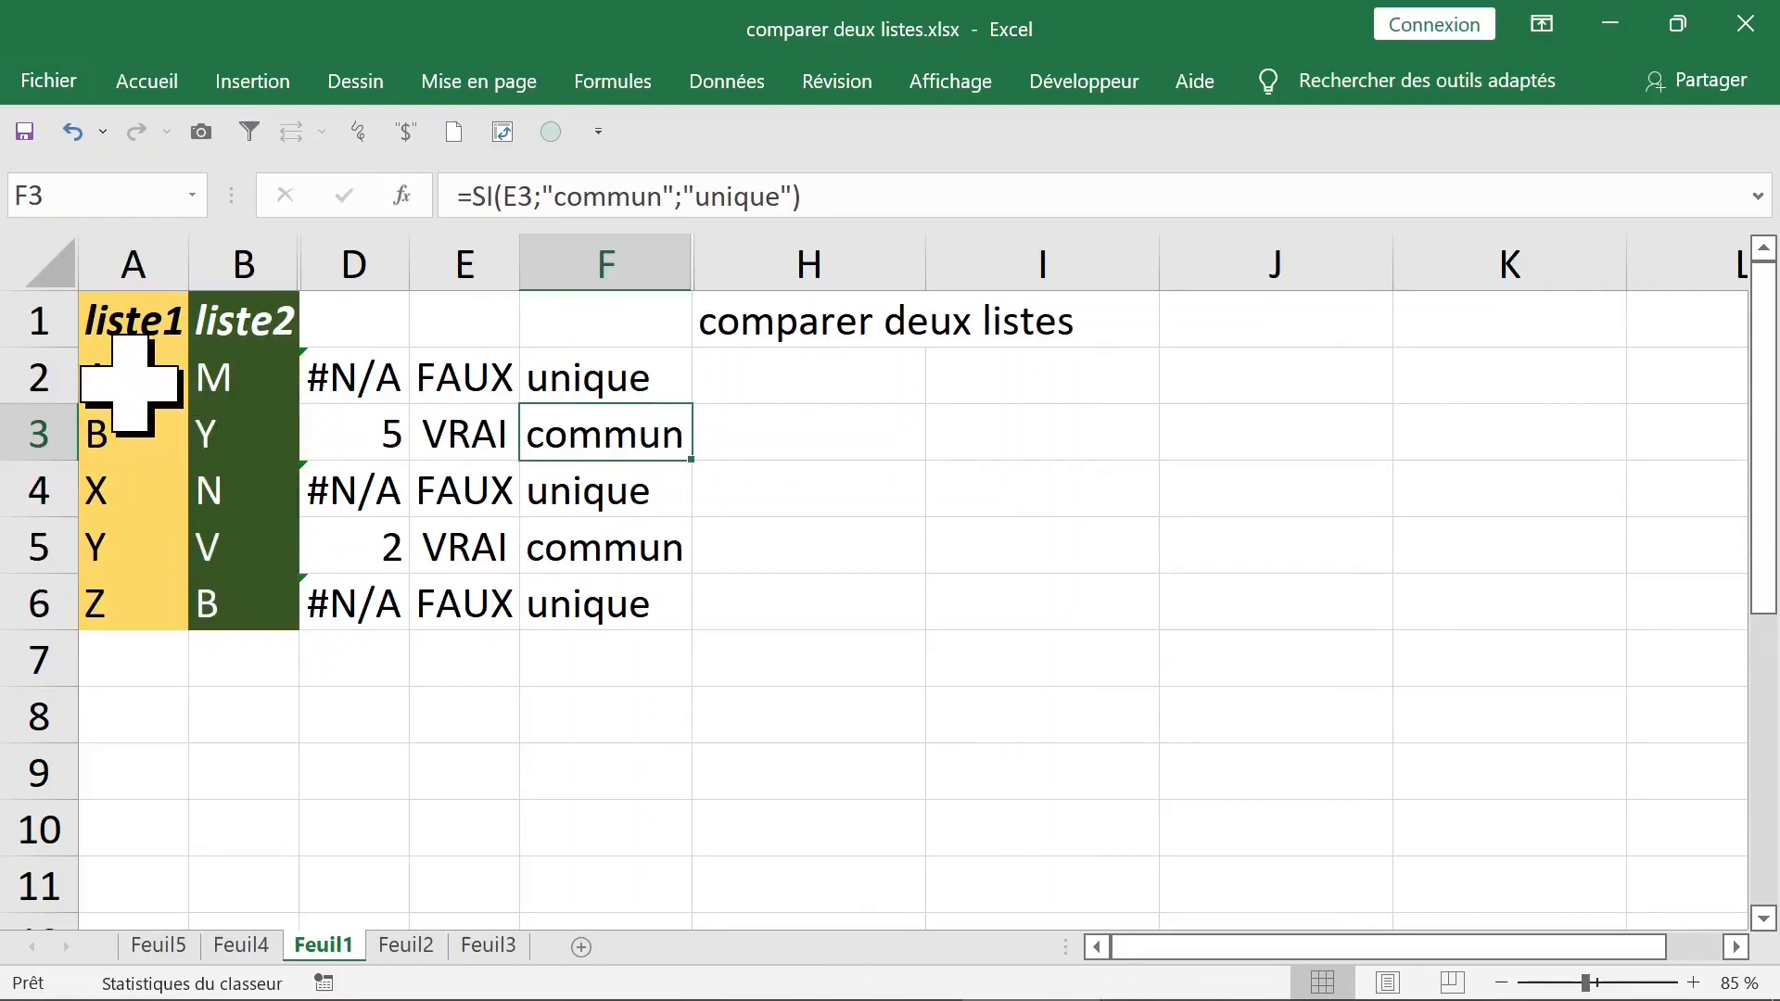
{"action": "left_click", "coordinate": [118, 434]}
{"action": "left_click", "coordinate": [233, 598]}
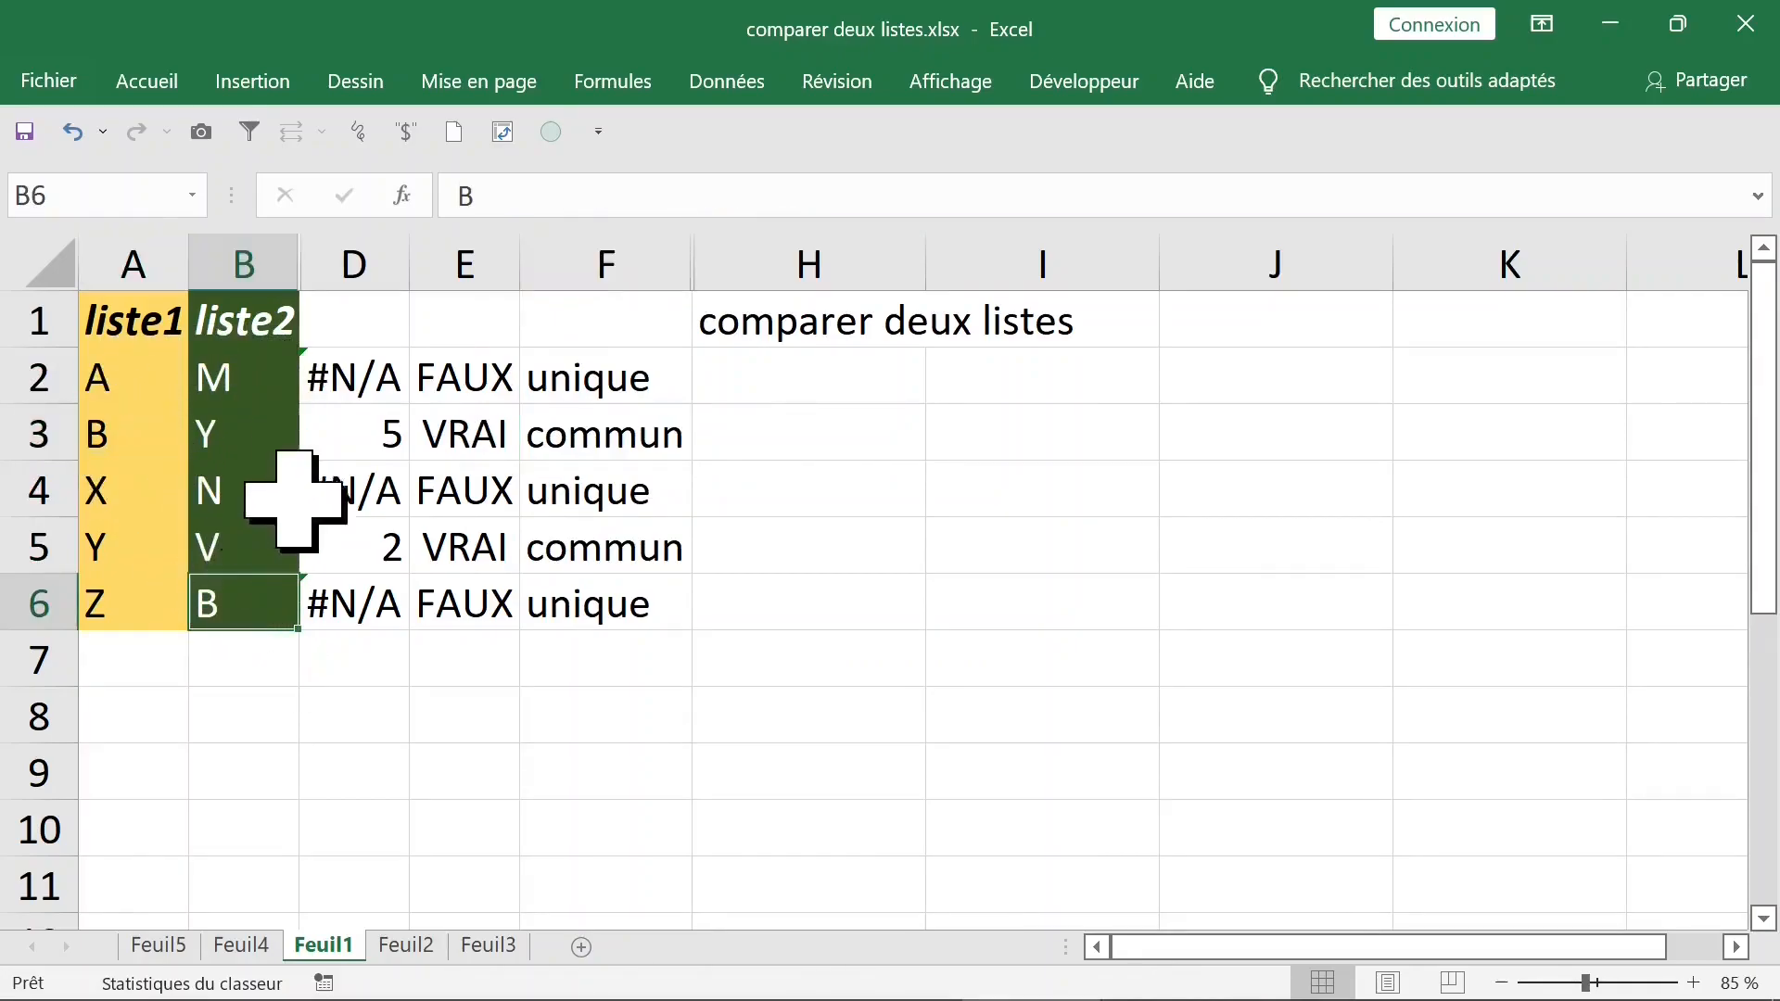
{"action": "left_click", "coordinate": [143, 543]}
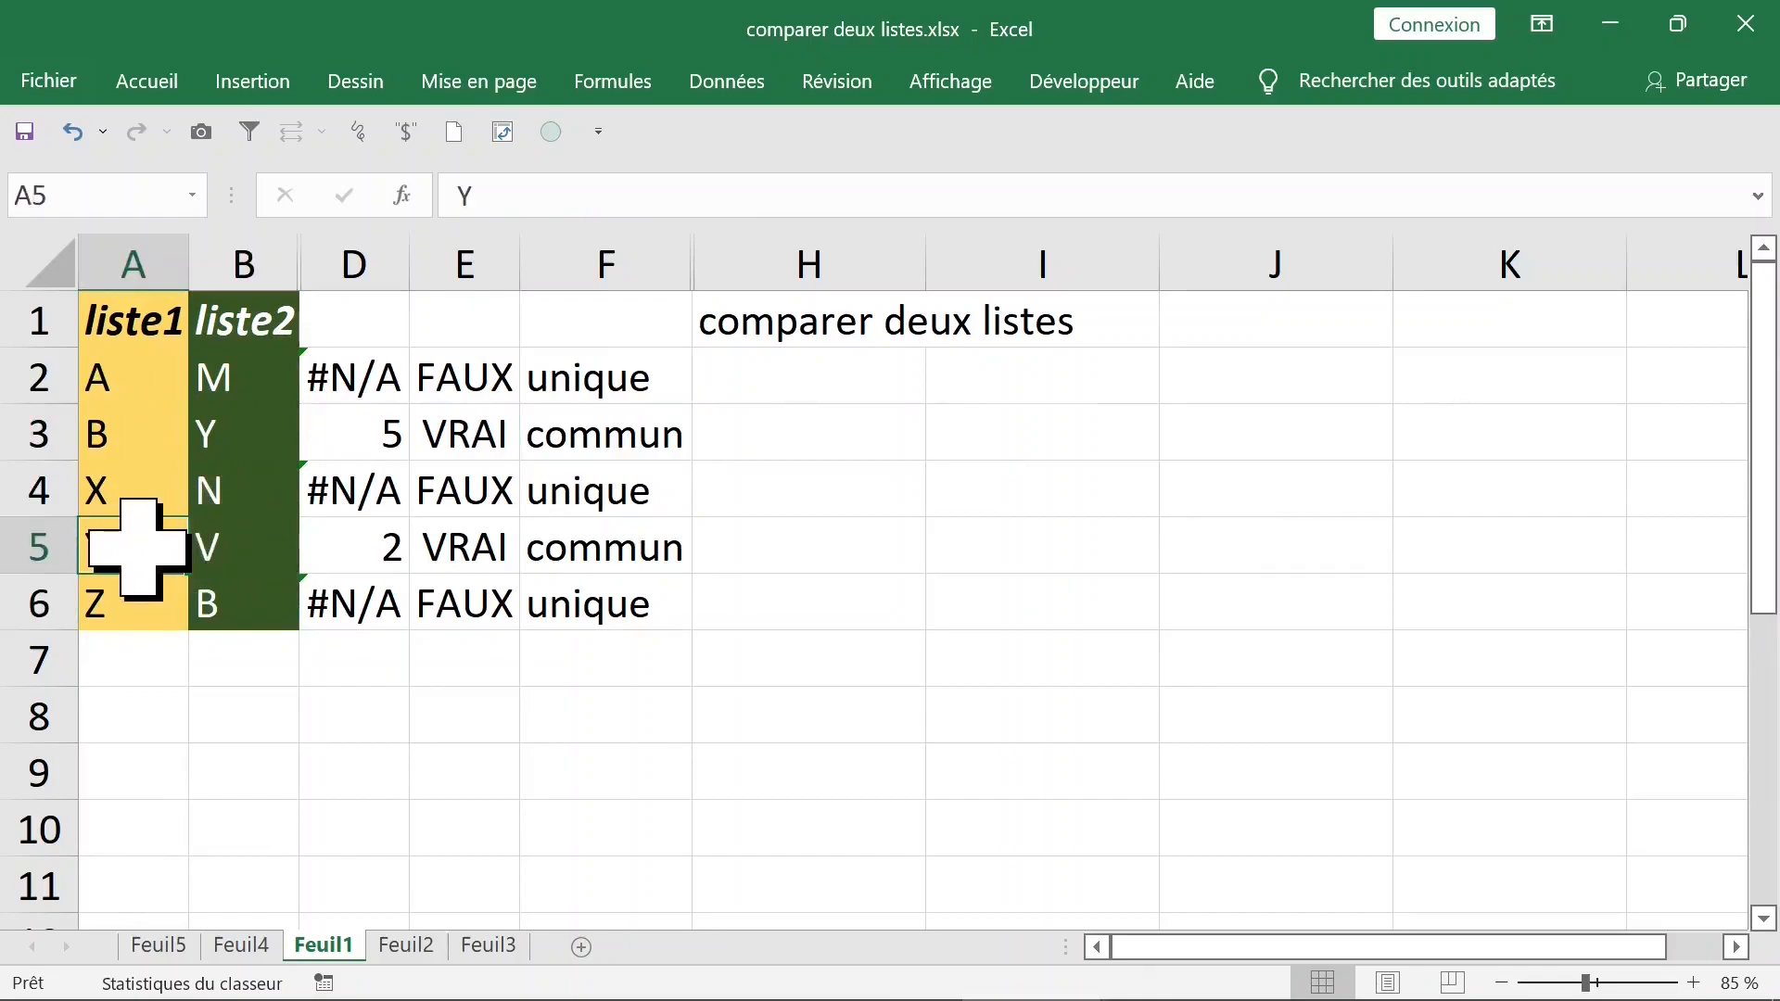
{"action": "left_click", "coordinate": [245, 431]}
- Copy the expression ESTNUM(D2), without its equals sign, from the formula in E2
{"action": "left_click", "coordinate": [606, 380]}
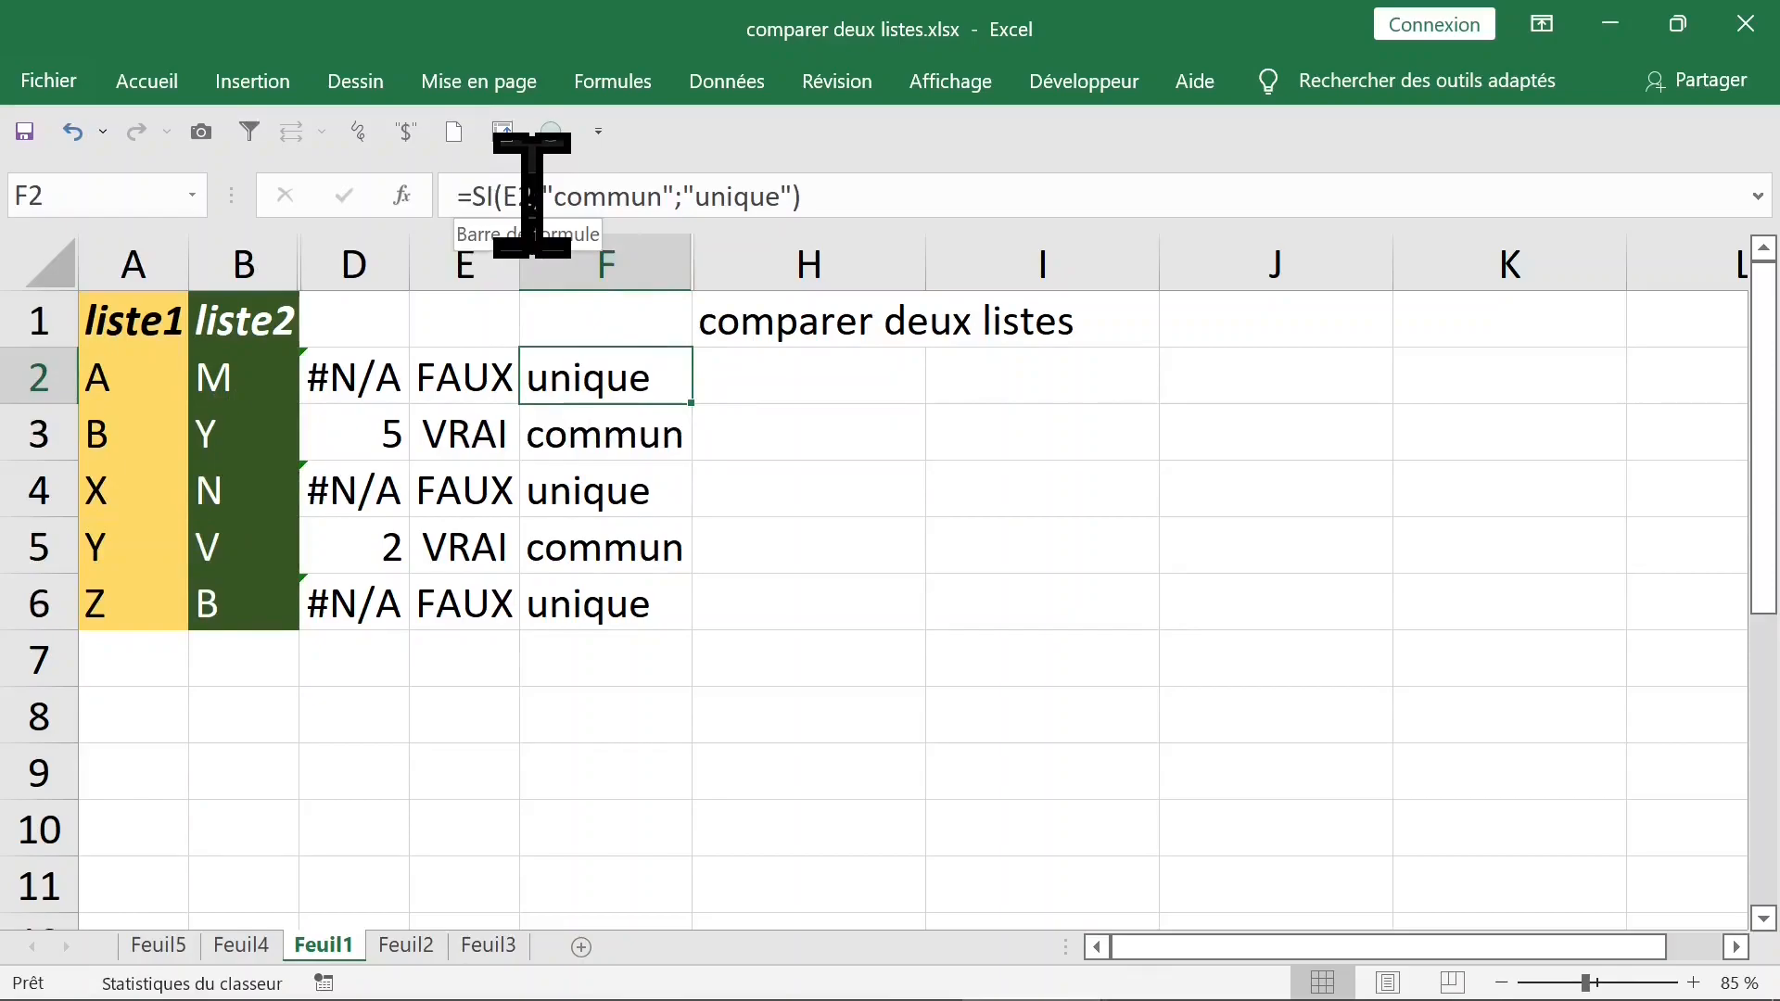
{"action": "left_click", "coordinate": [539, 196]}
{"action": "key", "text": "Escape"}
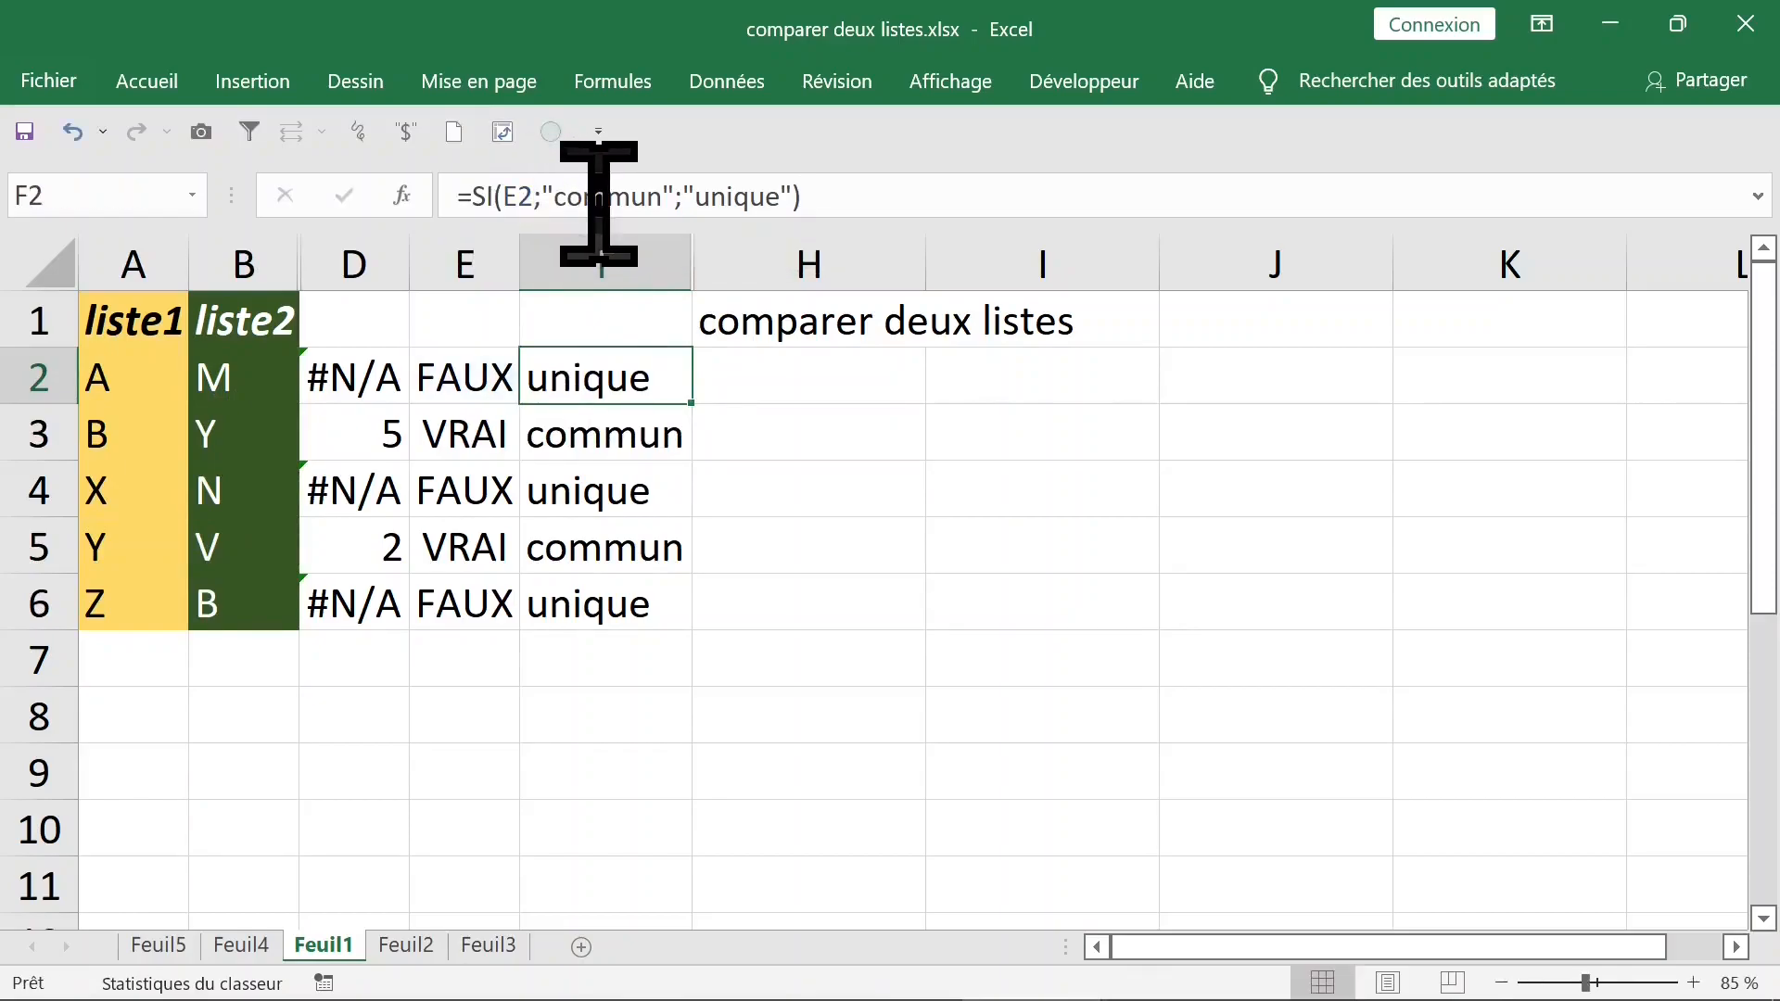
{"action": "left_click", "coordinate": [468, 371]}
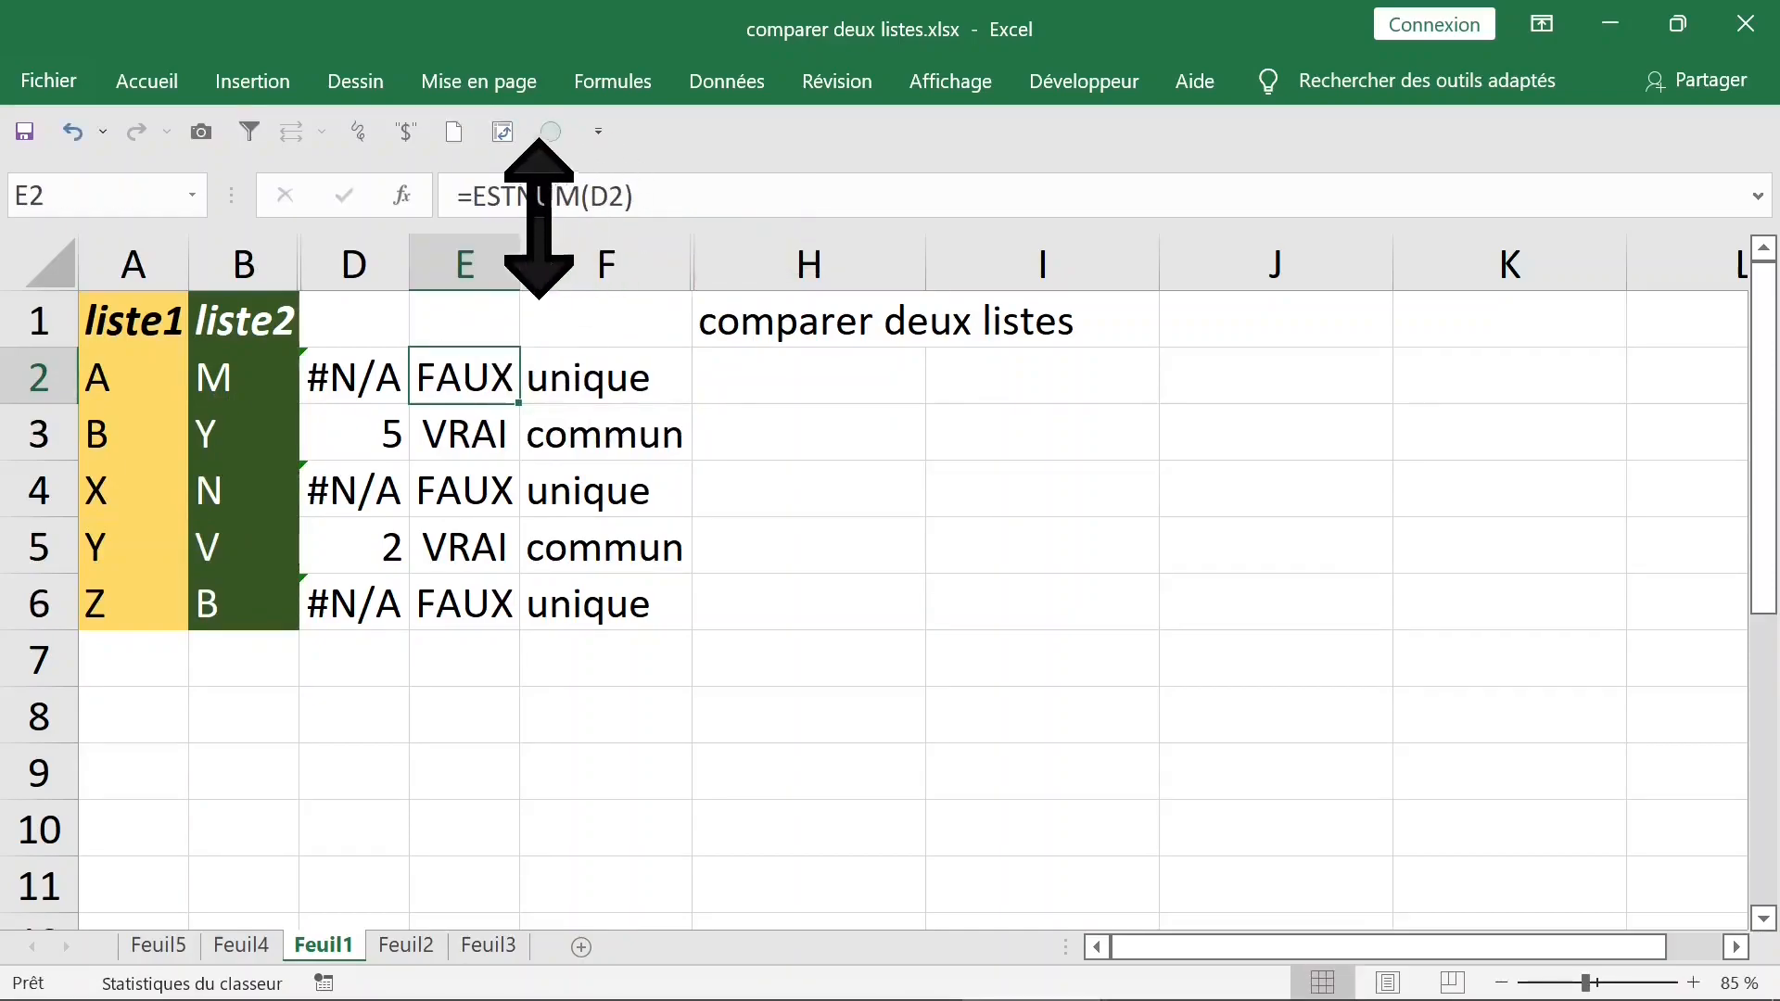
{"action": "left_click_drag", "start_coordinate": [475, 193], "coordinate": [697, 192]}
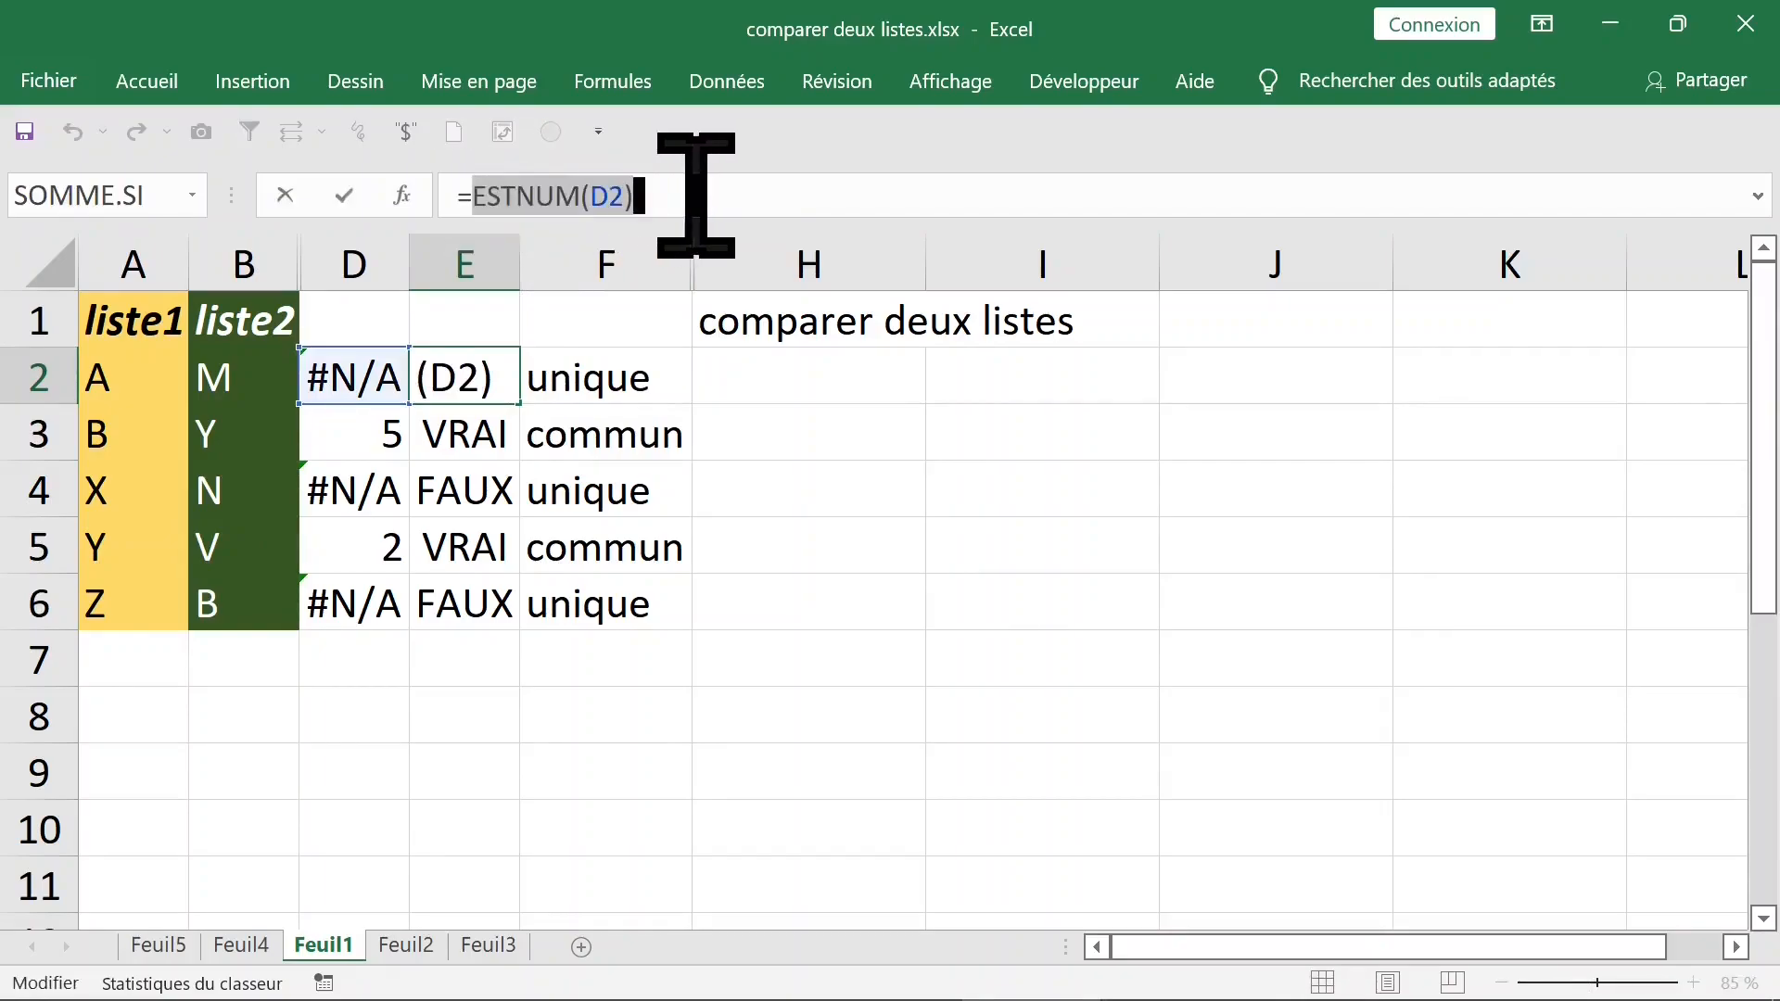
{"action": "key", "text": "Escape"}
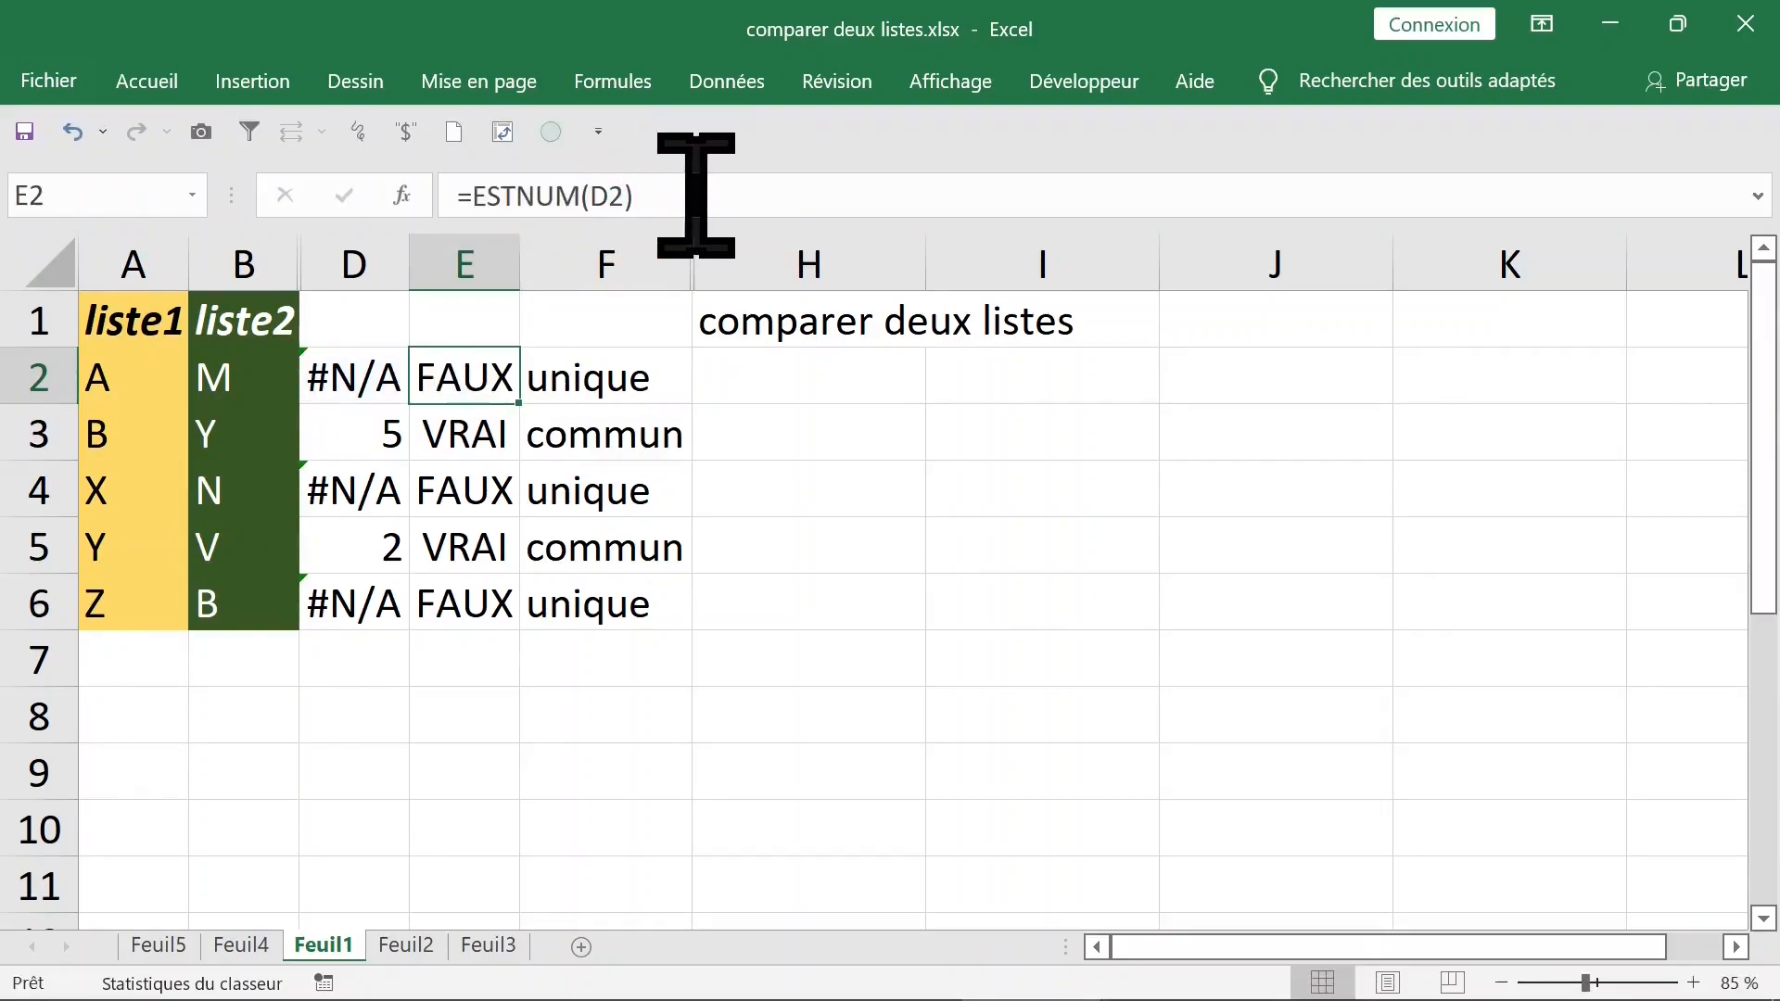
- Replace the E2 reference in the F2 formula with ESTNUM(D2) and fill the updated formula down to F6
{"action": "left_click", "coordinate": [624, 370]}
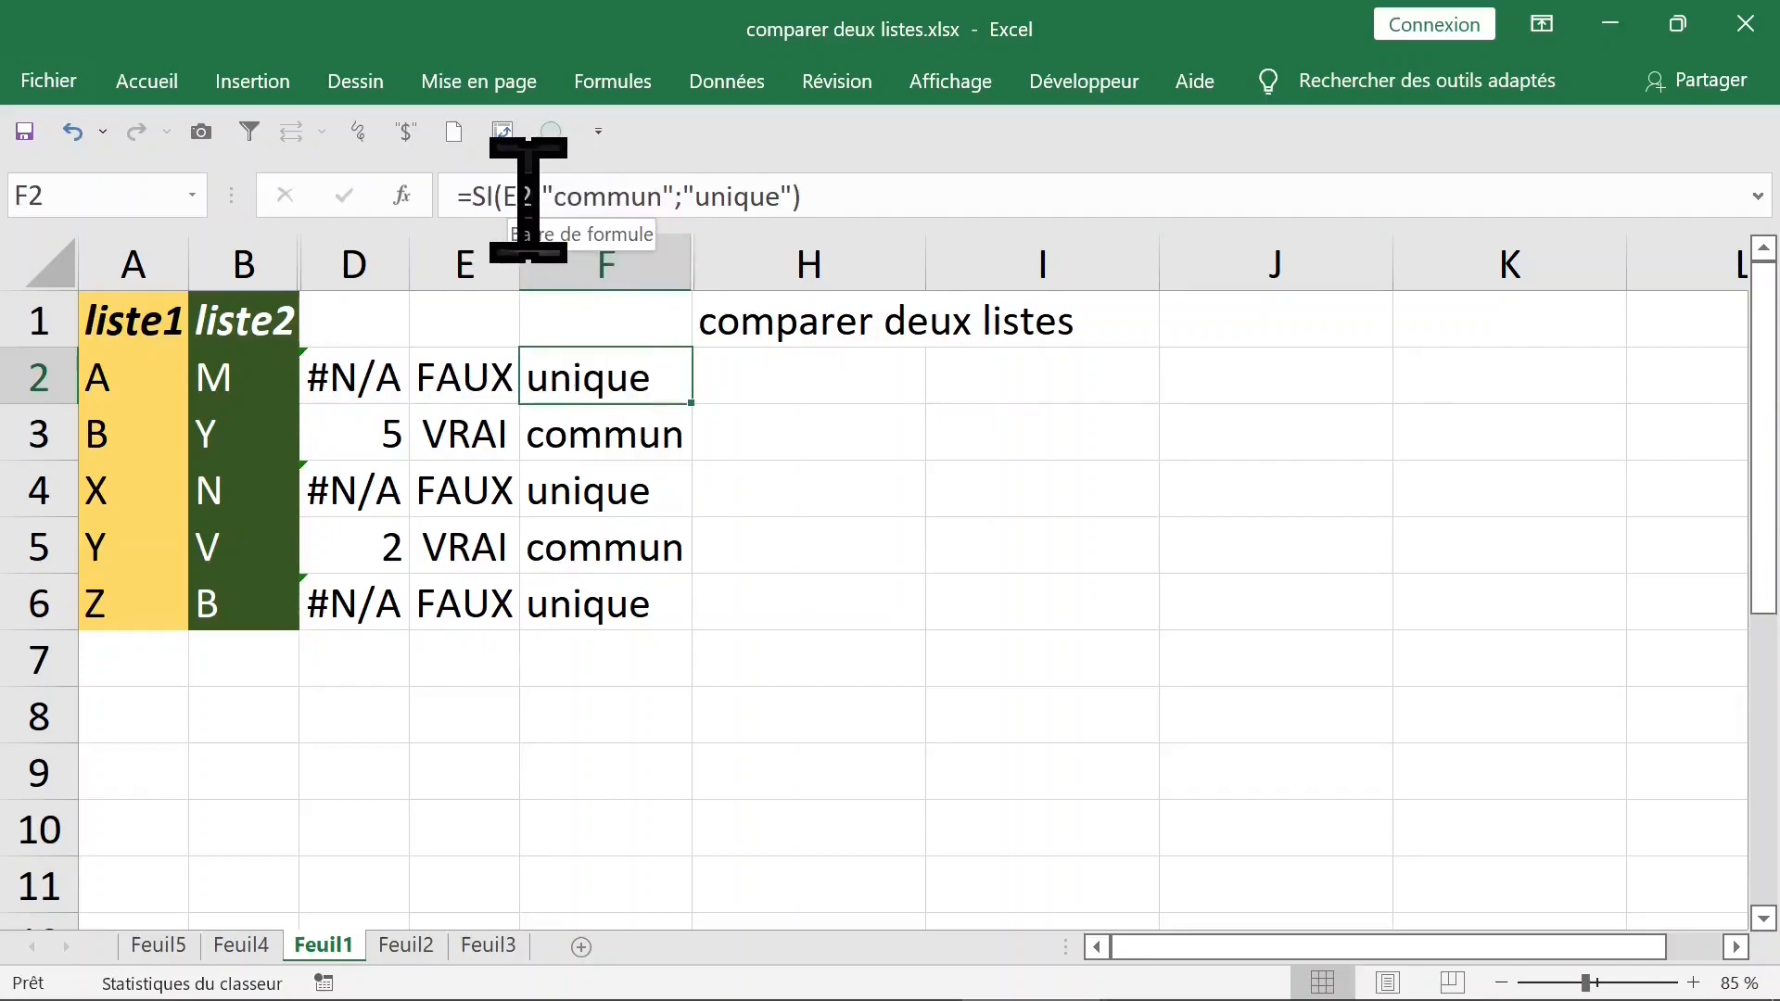
{"action": "left_click", "coordinate": [536, 196]}
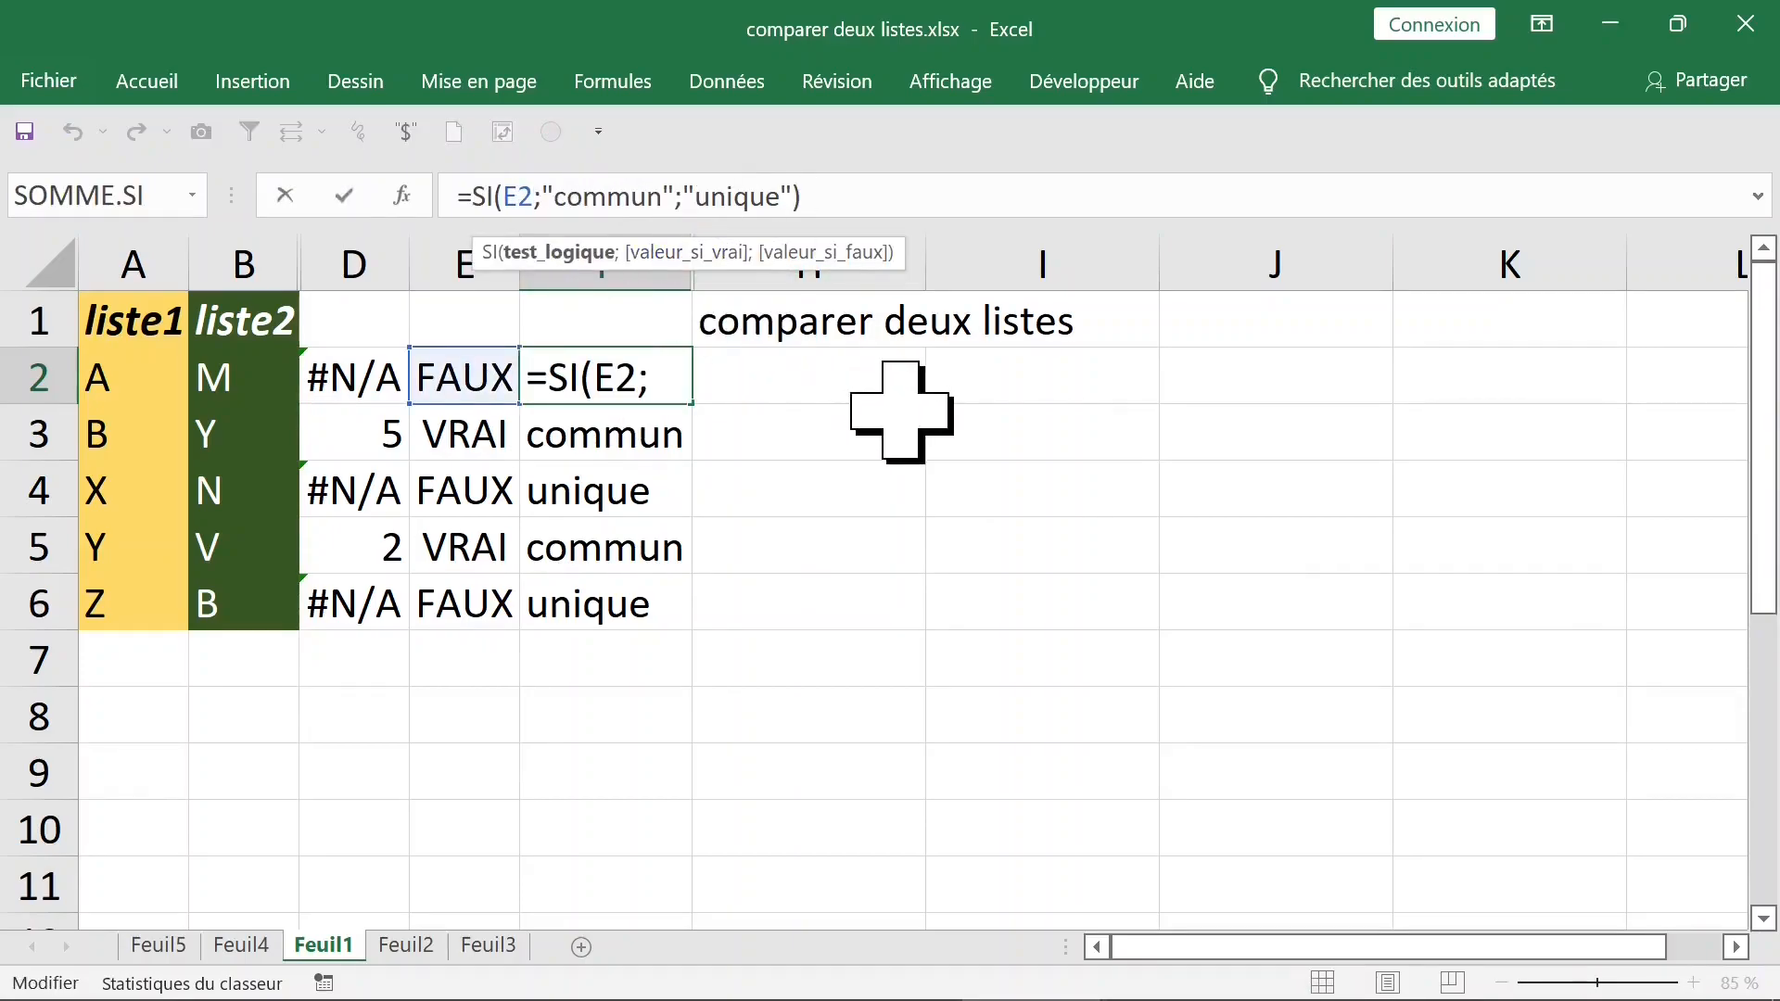
{"action": "key", "text": "BackSpace"}
{"action": "key", "text": "BackSpace"}
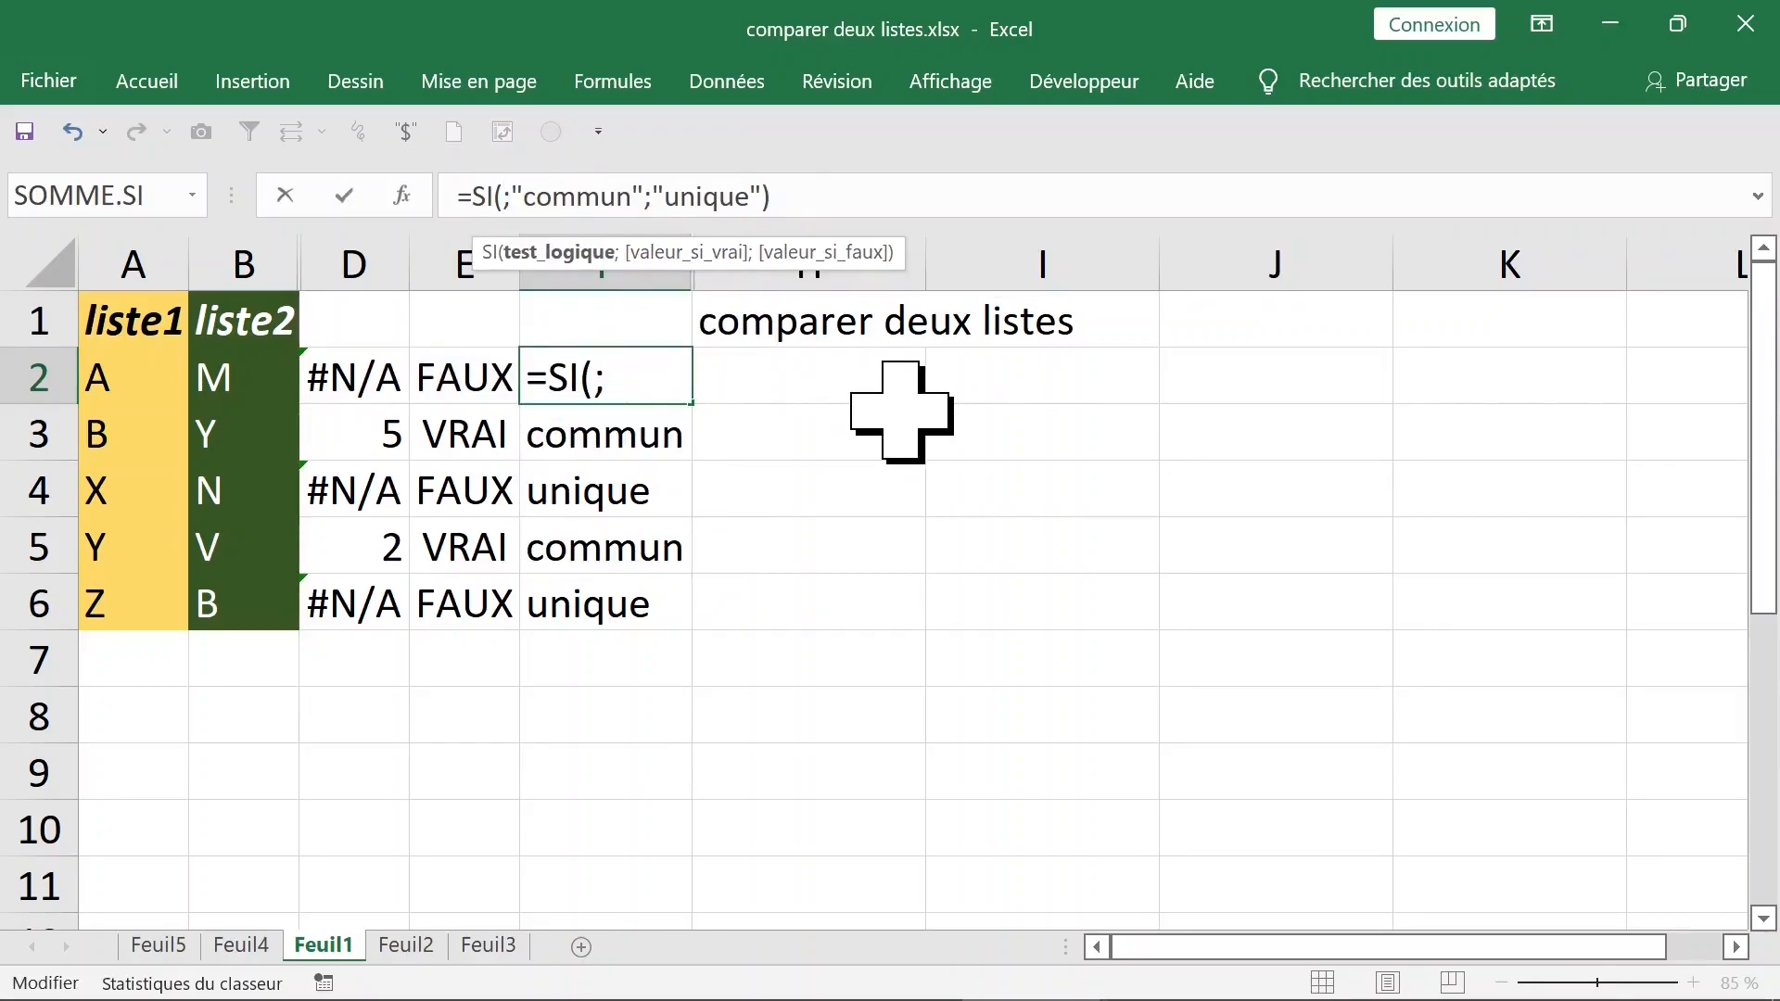
{"action": "type", "text": "ESTNUM(D2)"}
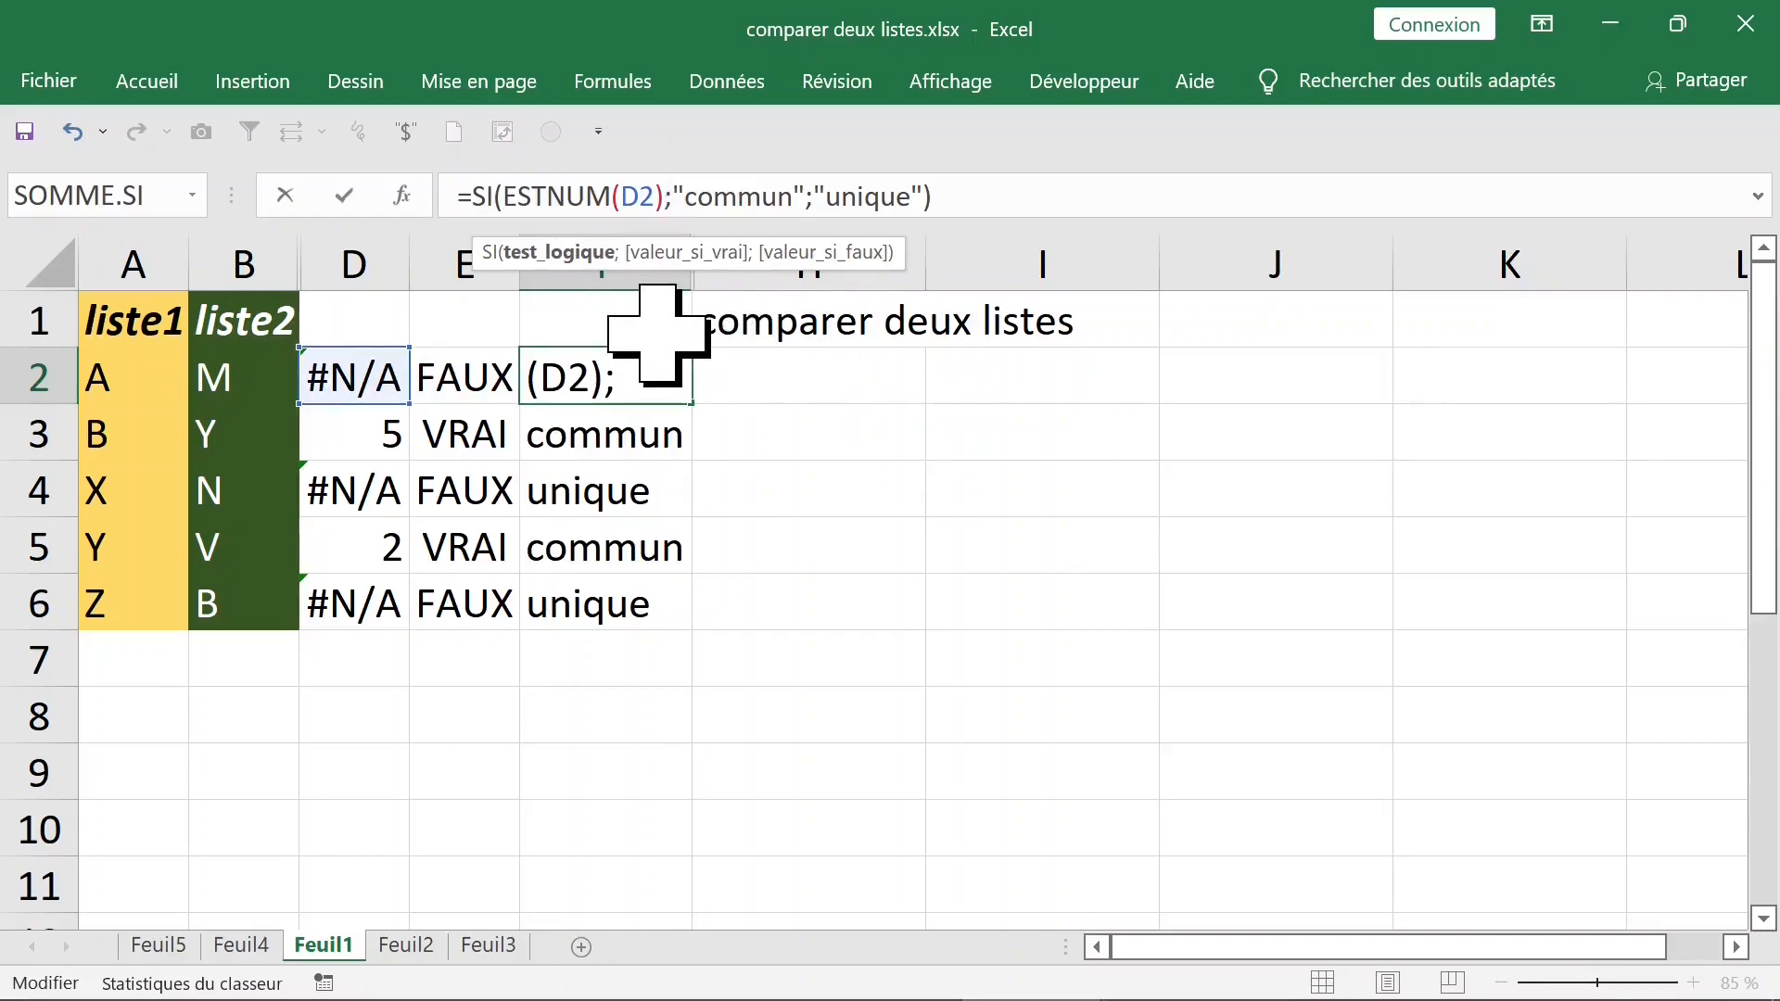
{"action": "key", "text": "ctrl+Return"}
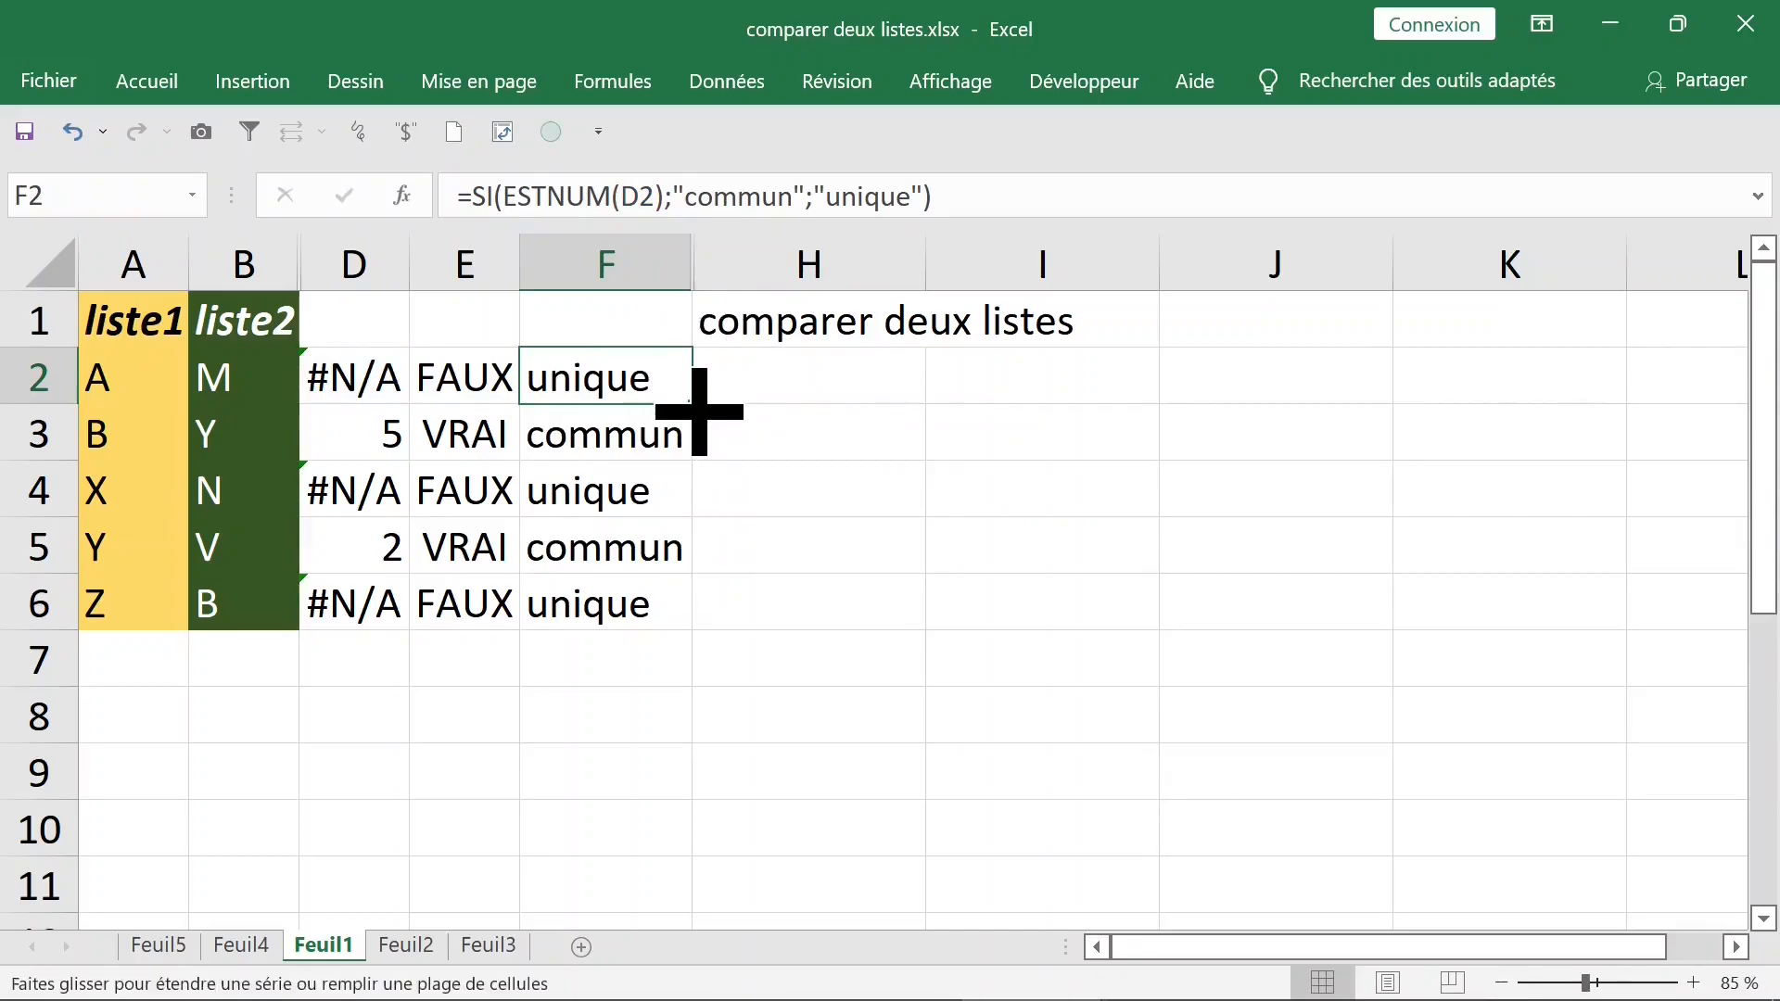
{"action": "double_click", "coordinate": [691, 404]}
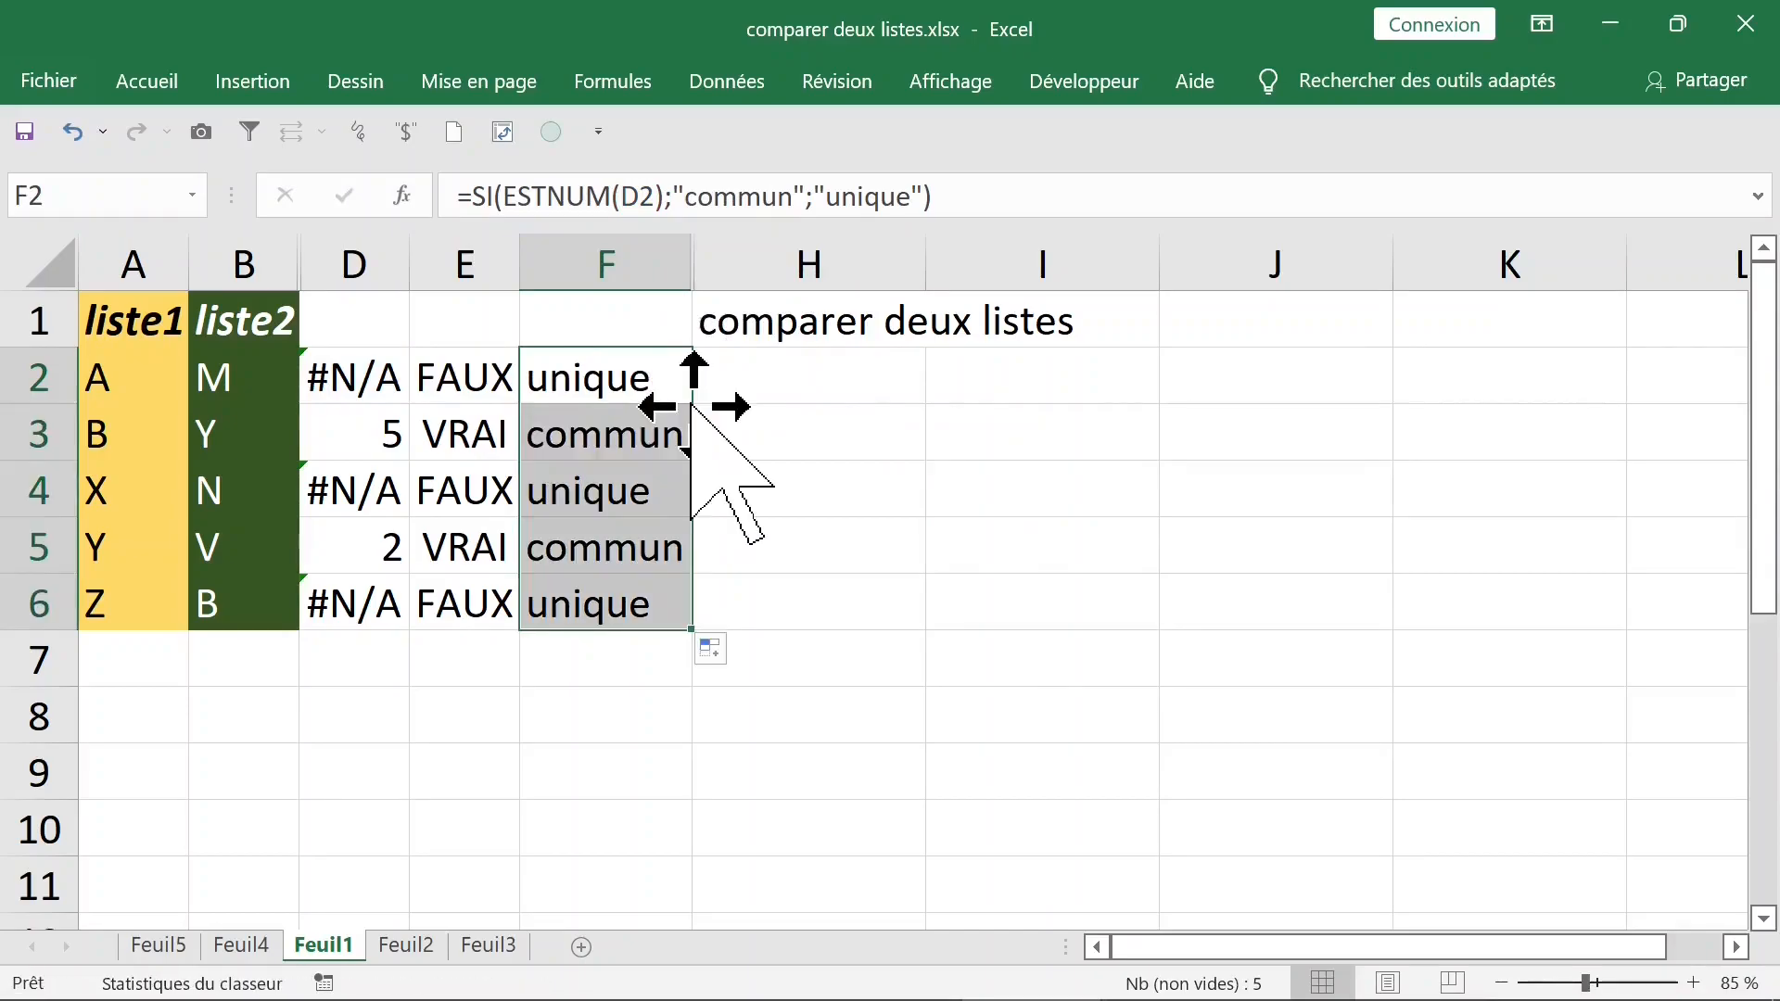
{"action": "left_click", "coordinate": [636, 492]}
{"action": "left_click", "coordinate": [640, 394]}
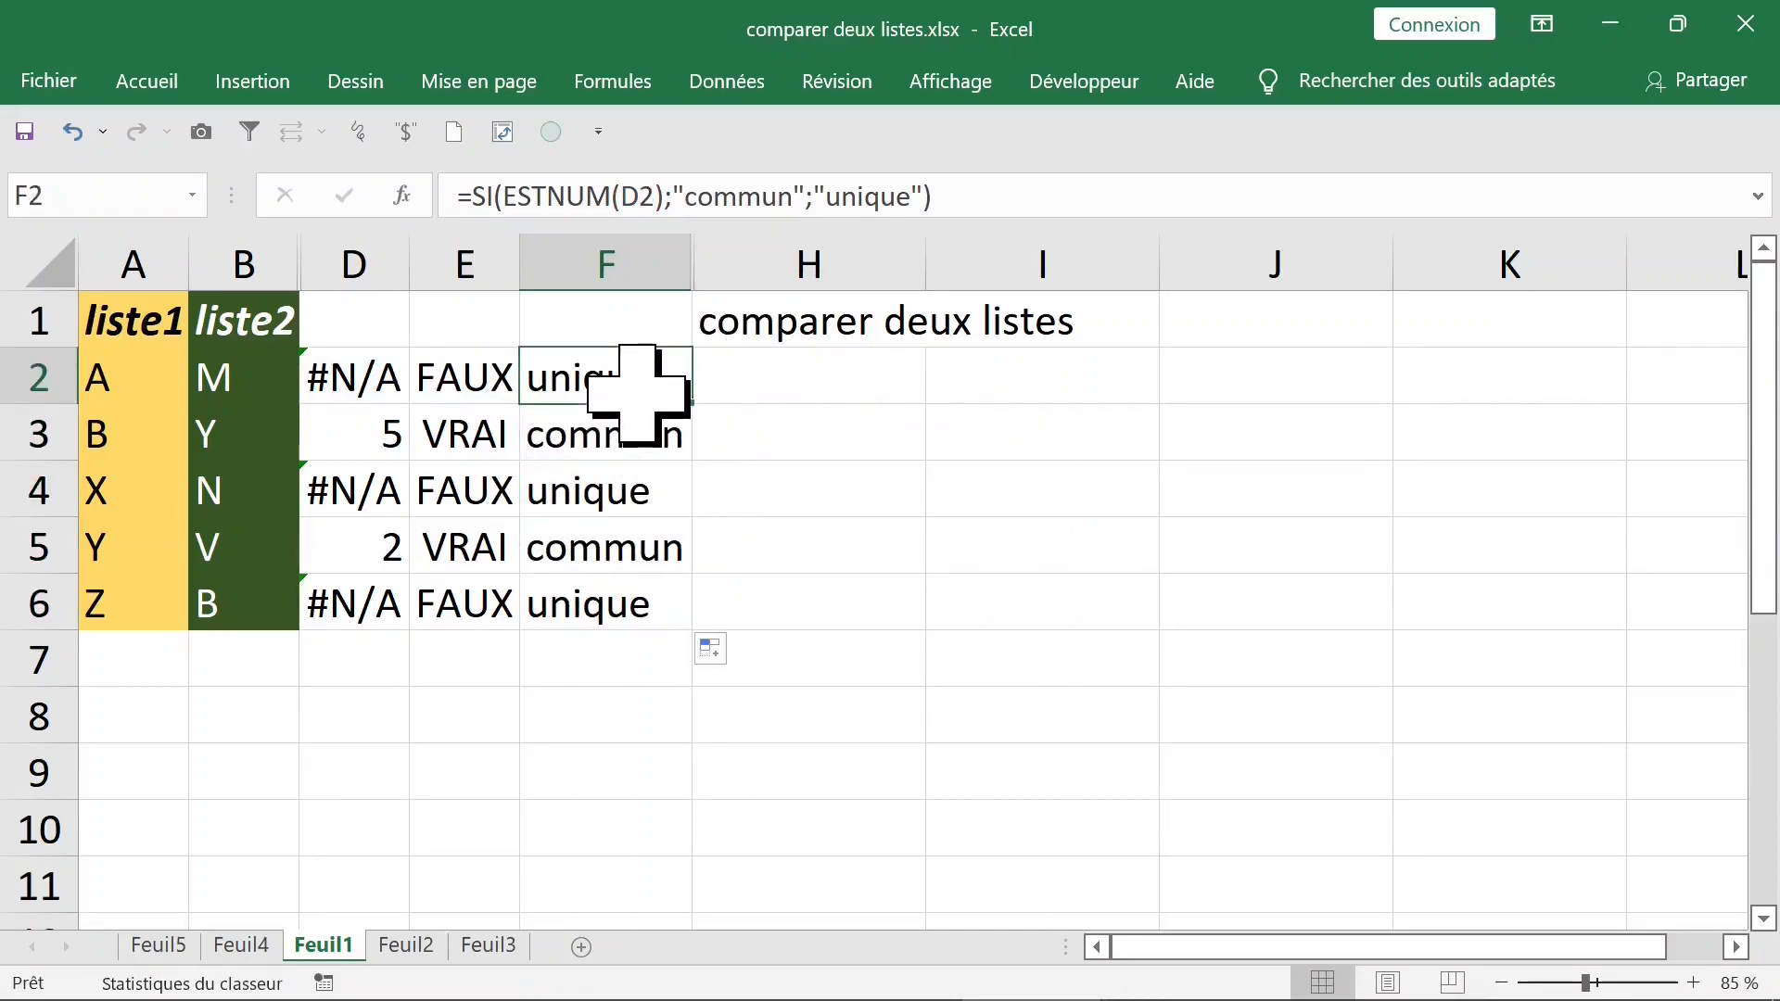
- Copy the expression EQUIV(A2;$B$2:$B$6;0), without its equals sign, from the formula in D2
{"action": "left_click", "coordinate": [454, 373]}
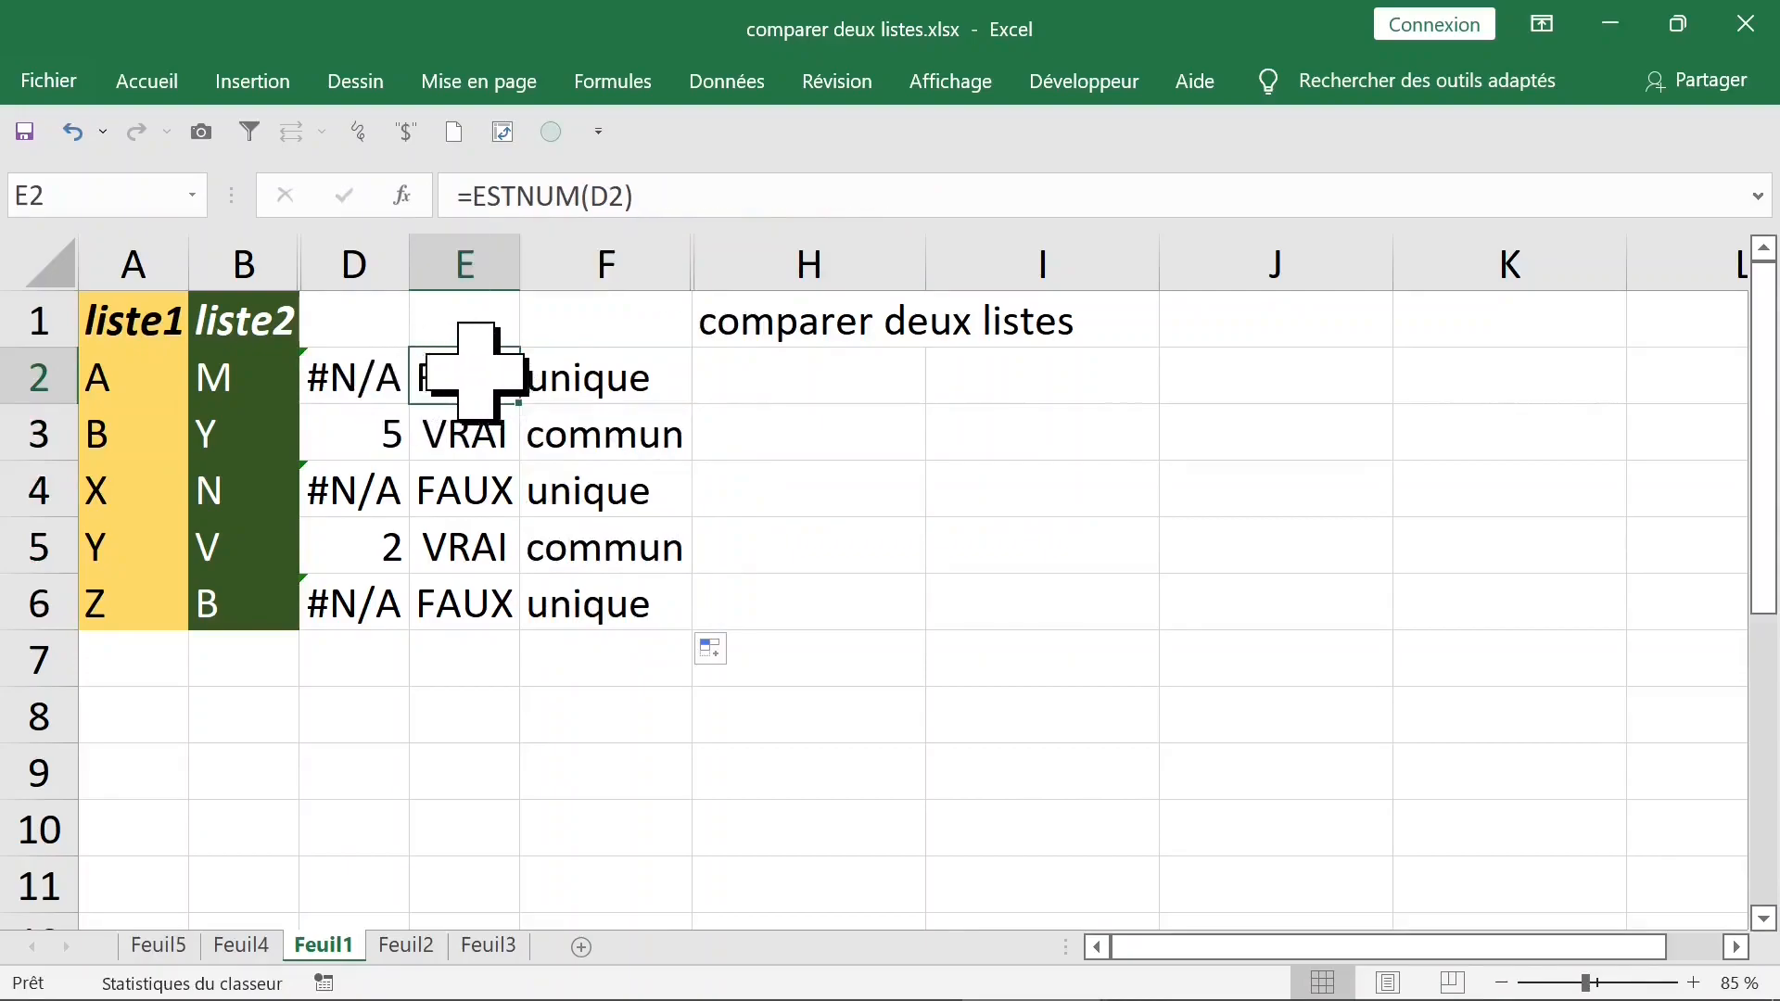
{"action": "left_click", "coordinate": [356, 377]}
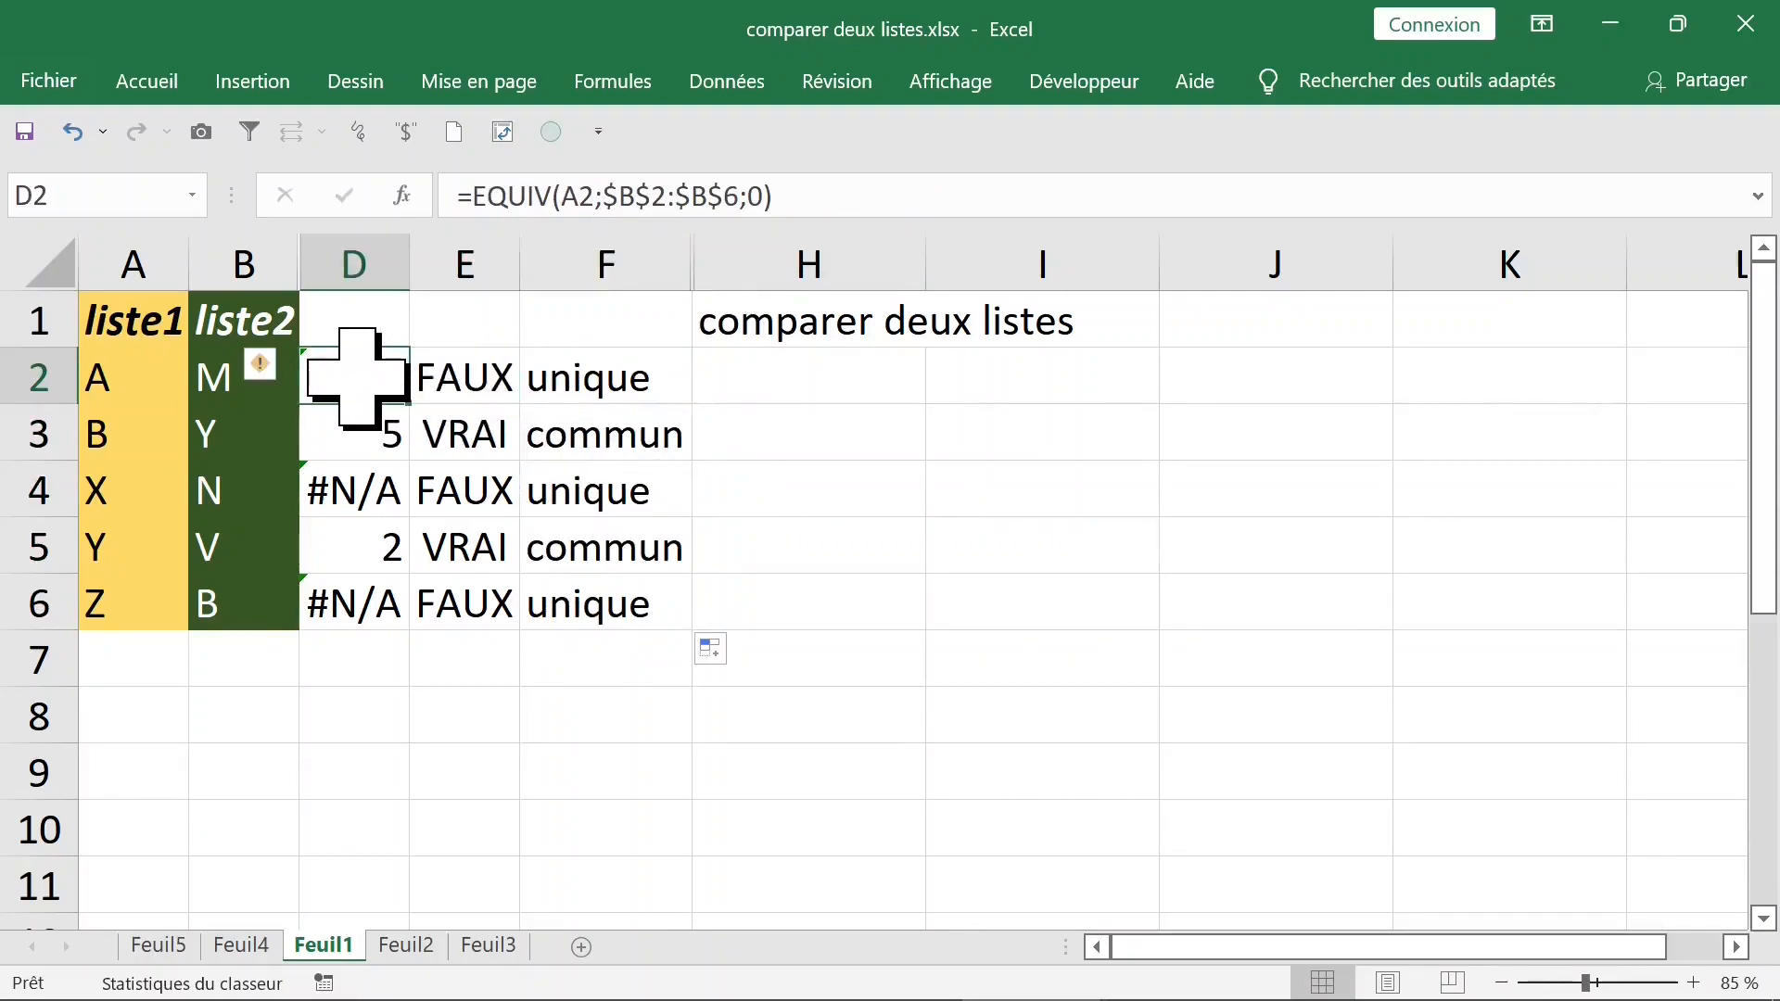
{"action": "left_click", "coordinate": [449, 376]}
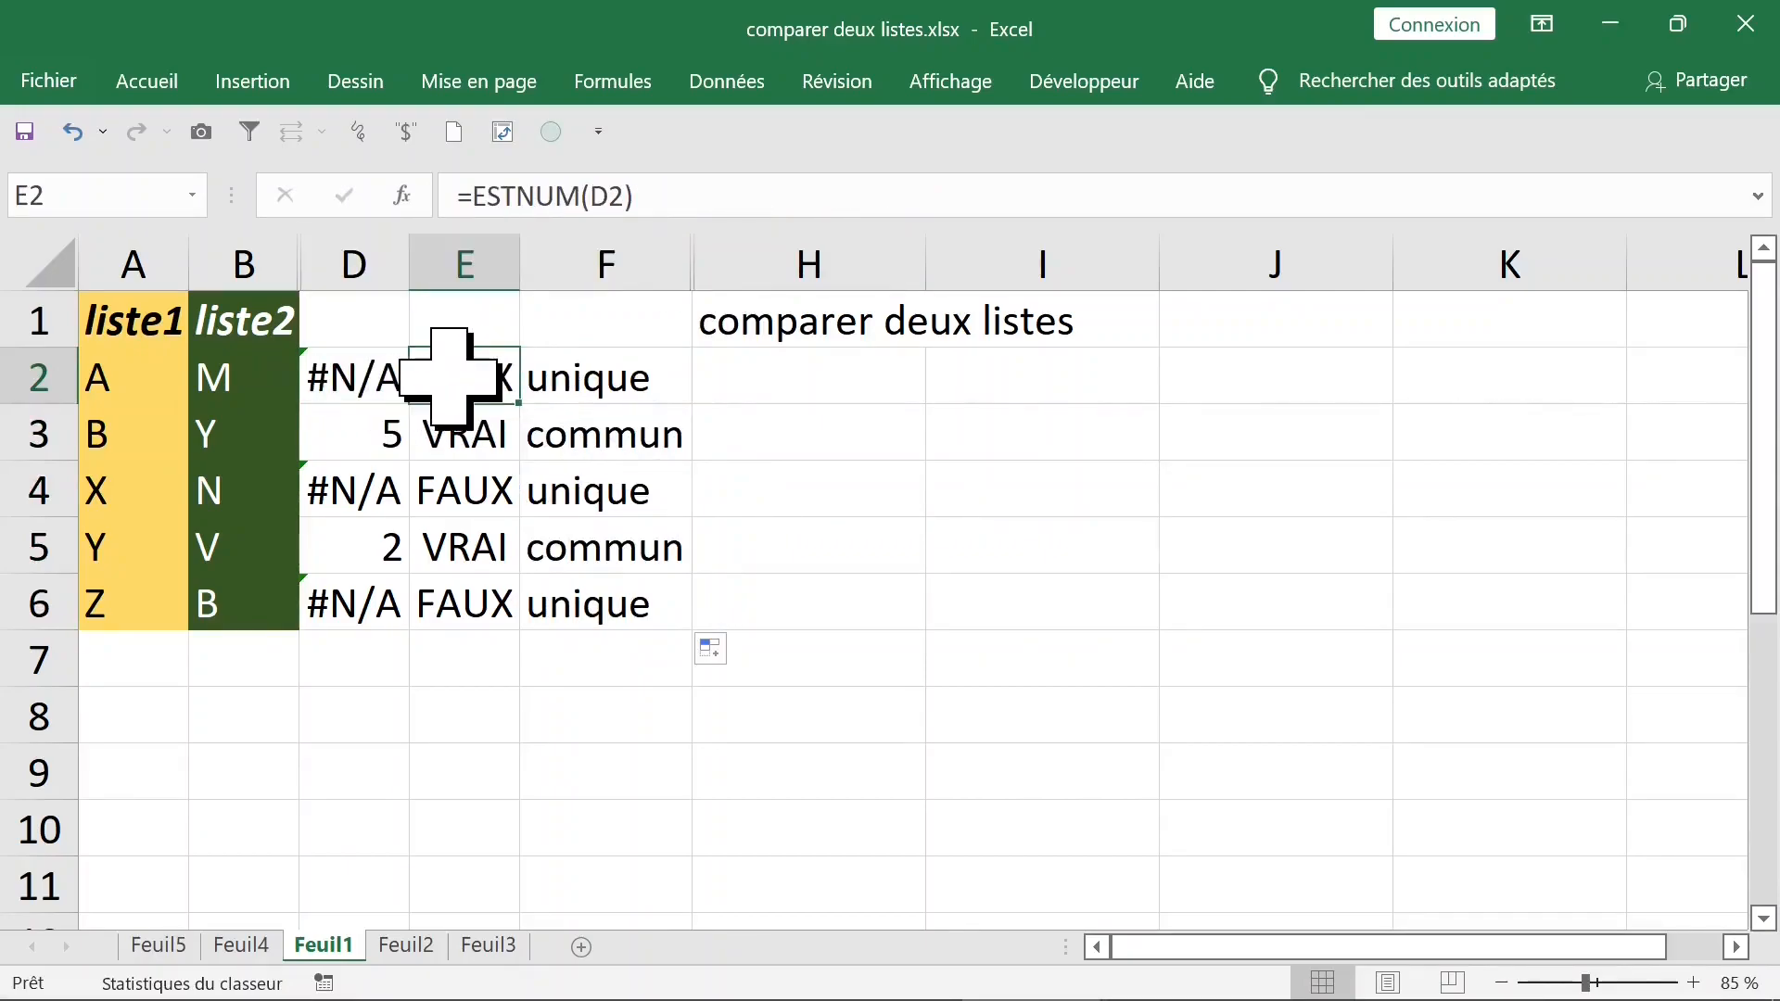
{"action": "left_click", "coordinate": [365, 377]}
{"action": "left_click", "coordinate": [468, 196]}
{"action": "left_click_drag", "start_coordinate": [471, 196], "coordinate": [888, 199]}
{"action": "key", "text": "ctrl+c"}
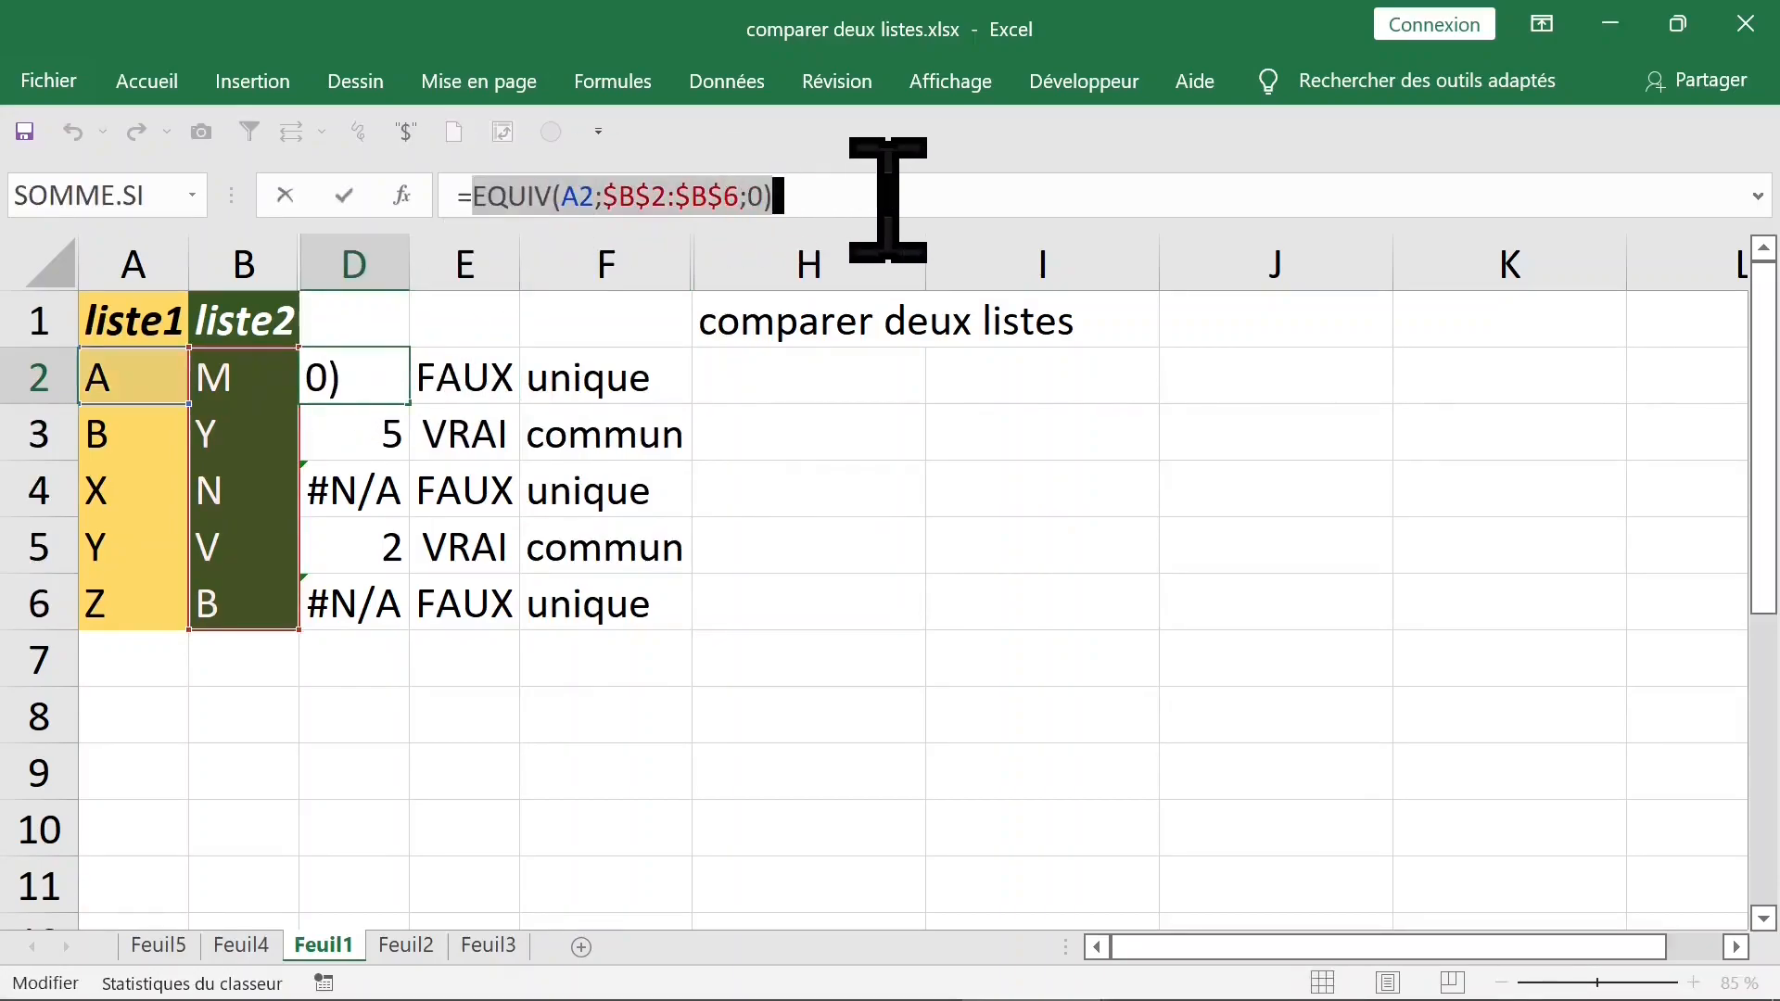
{"action": "key", "text": "Escape"}
- Replace the D2 reference in the F2 formula with EQUIV(A2;$B$2:$B$6;0) and fill the updated formula down to F6
{"action": "left_click", "coordinate": [660, 380]}
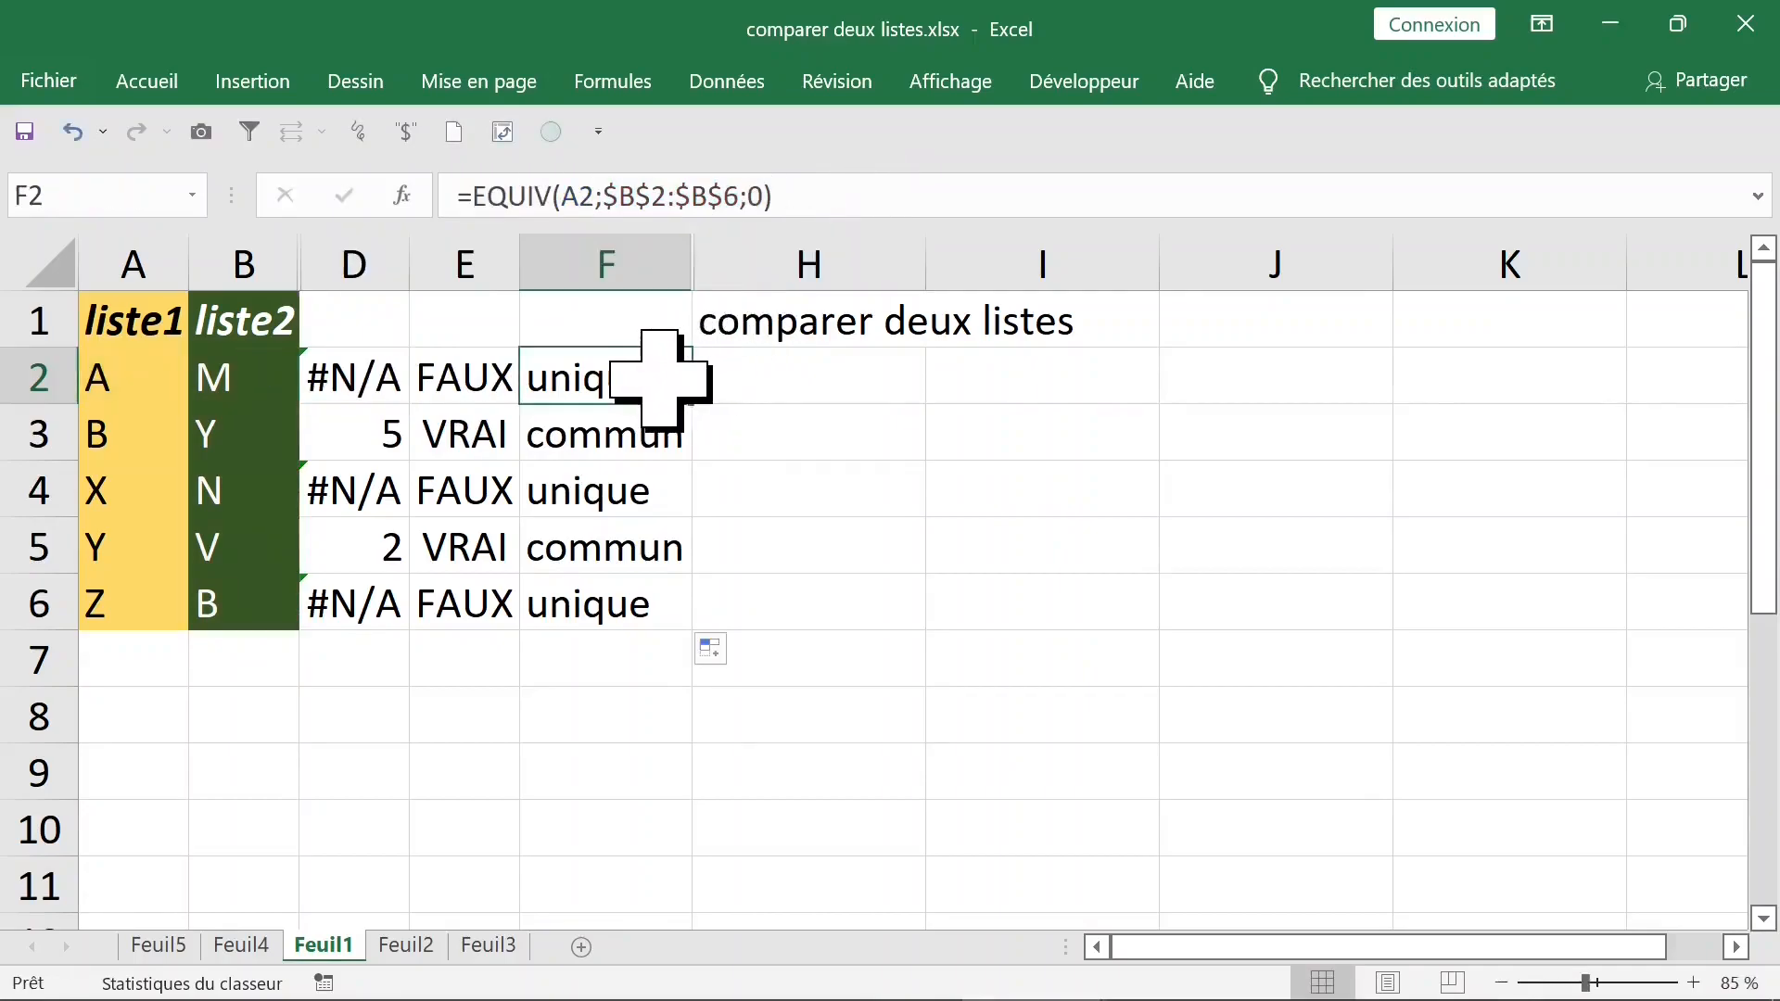
{"action": "left_click", "coordinate": [655, 196]}
{"action": "key", "text": "BackSpace"}
{"action": "key", "text": "BackSpace"}
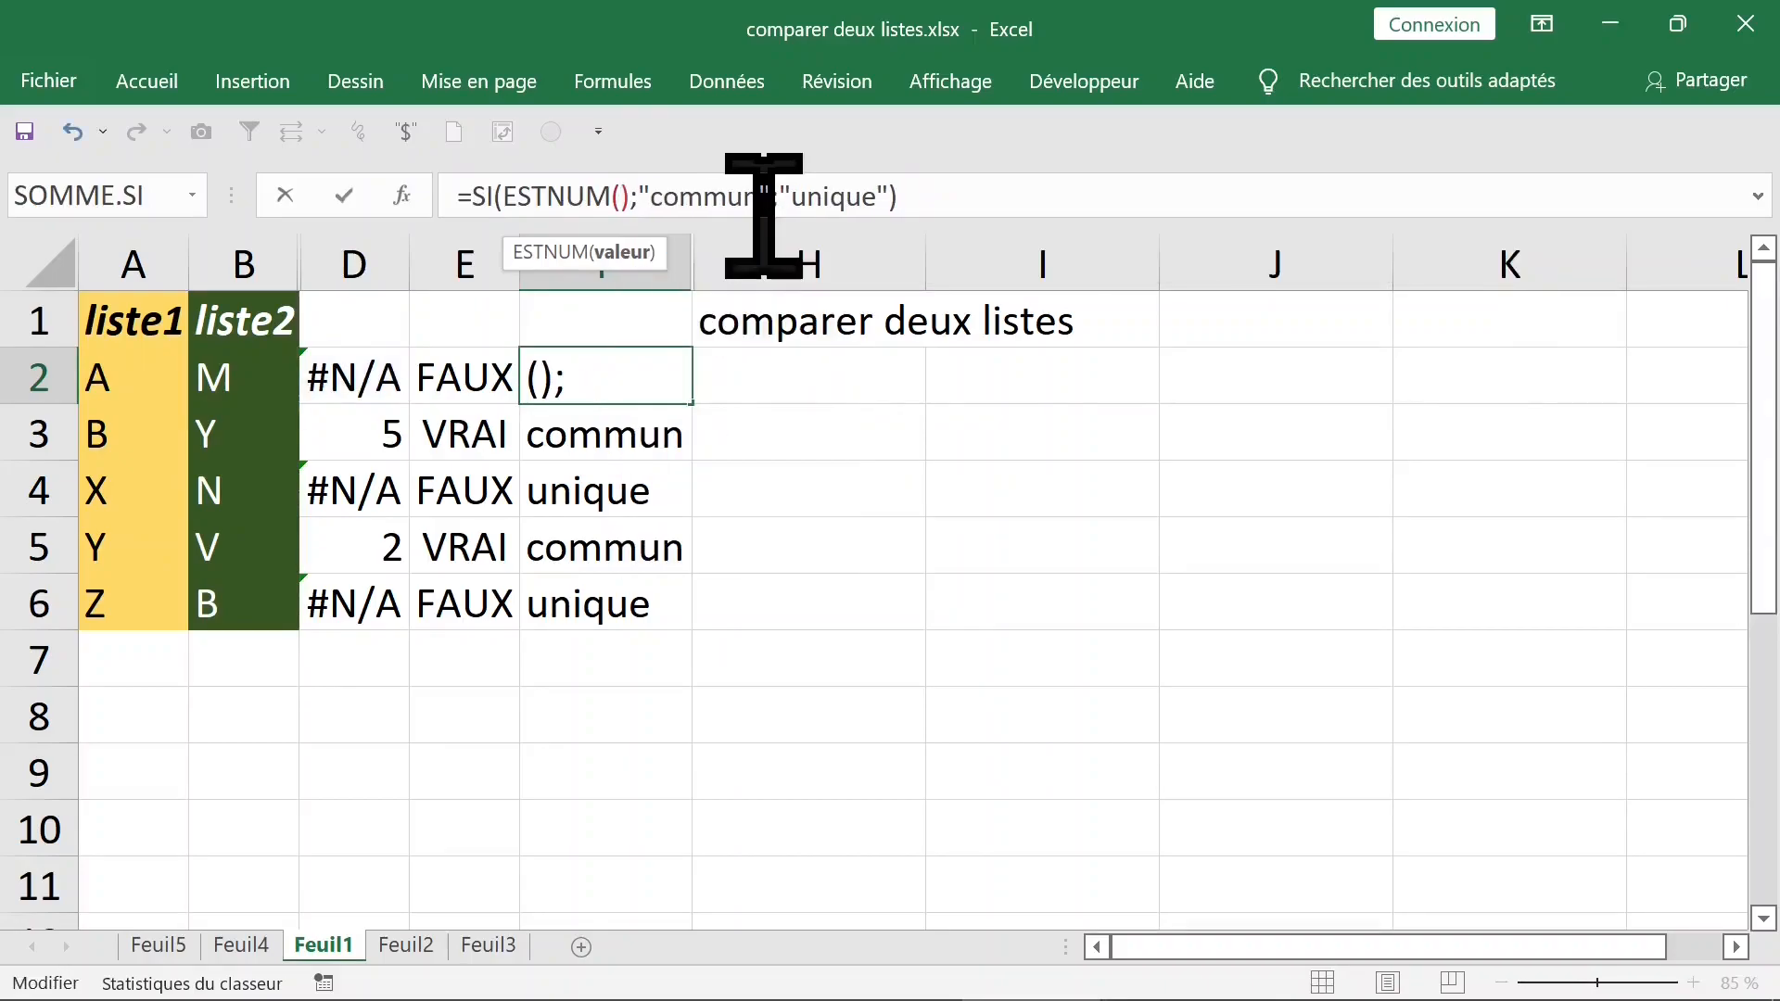
{"action": "key", "text": "ctrl+v"}
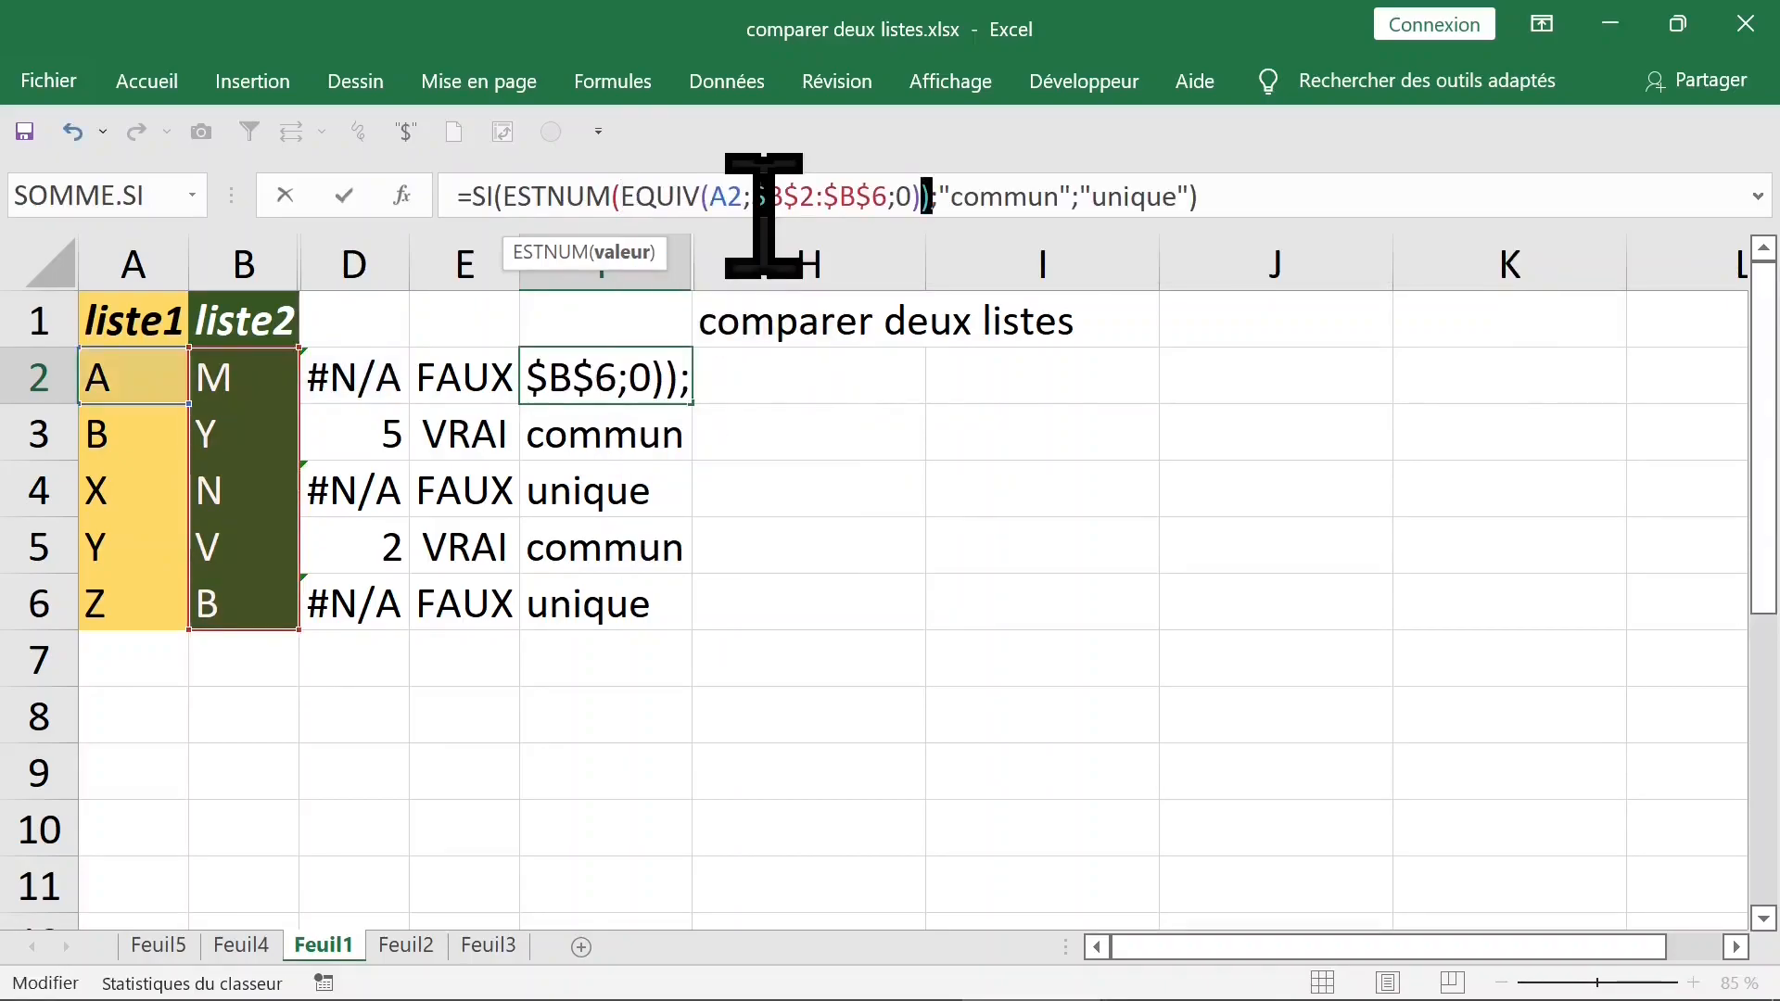
{"action": "key", "text": "Return"}
{"action": "left_click", "coordinate": [686, 371]}
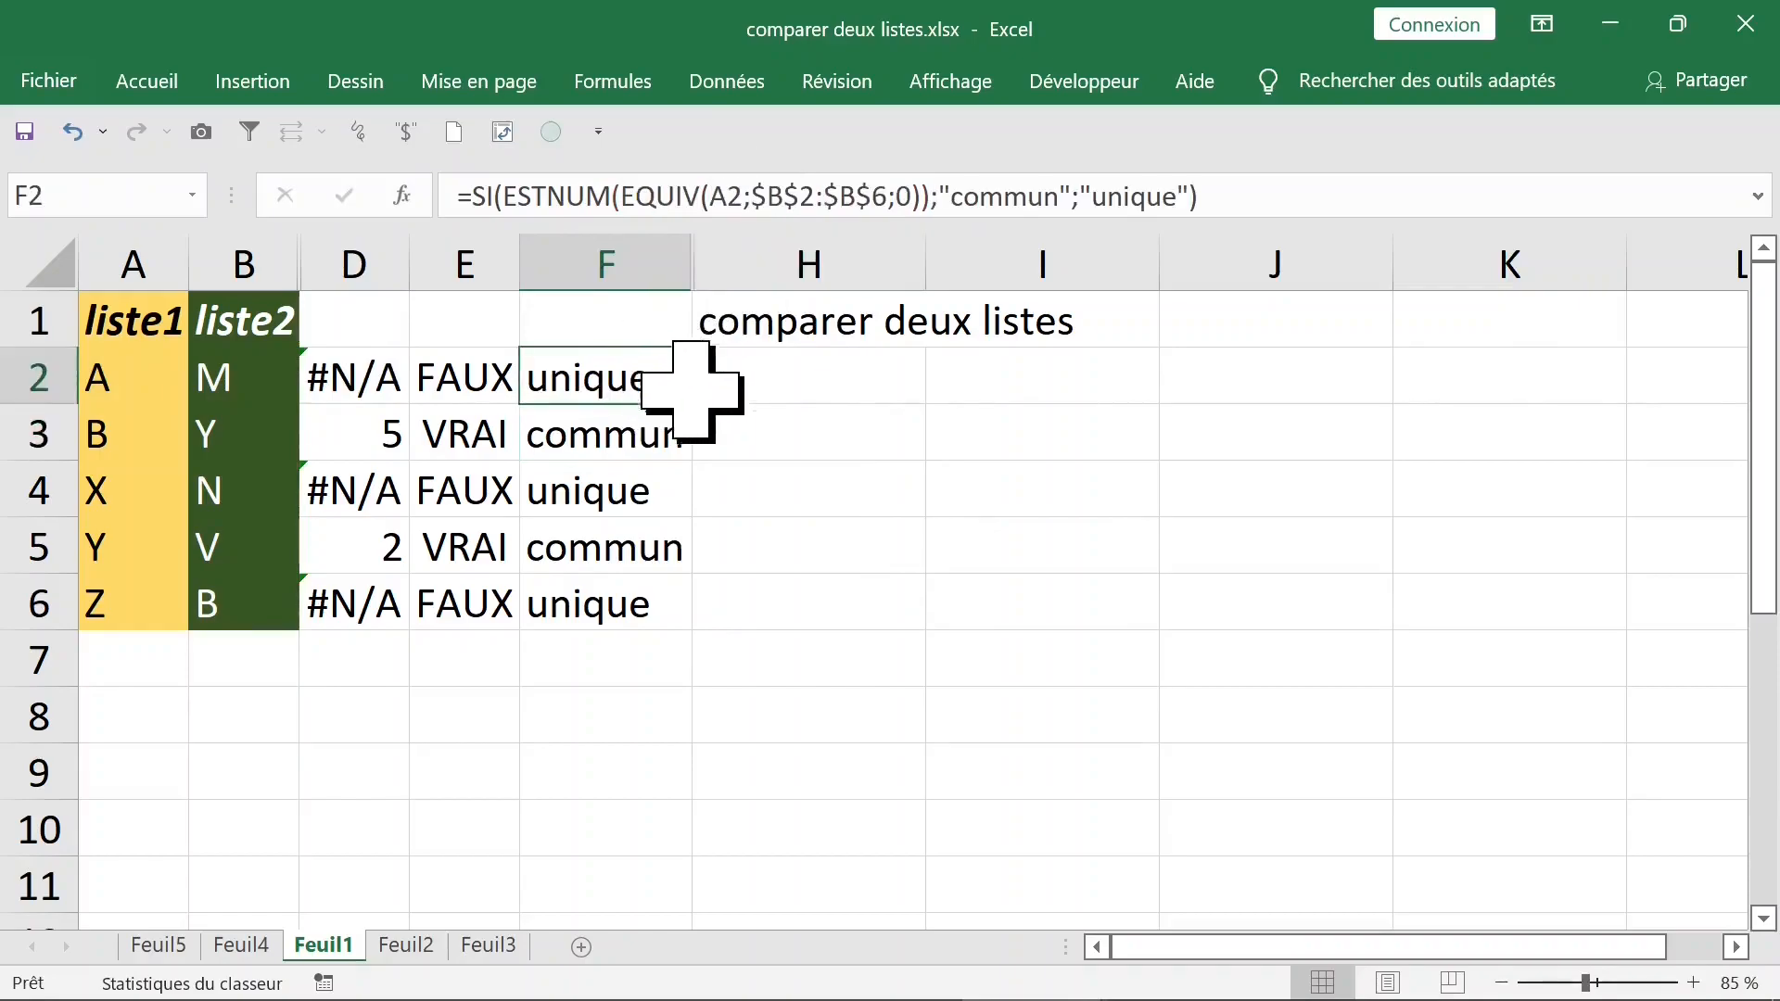
{"action": "left_click_drag", "start_coordinate": [702, 406], "coordinate": [701, 619]}
{"action": "left_click", "coordinate": [1307, 195]}
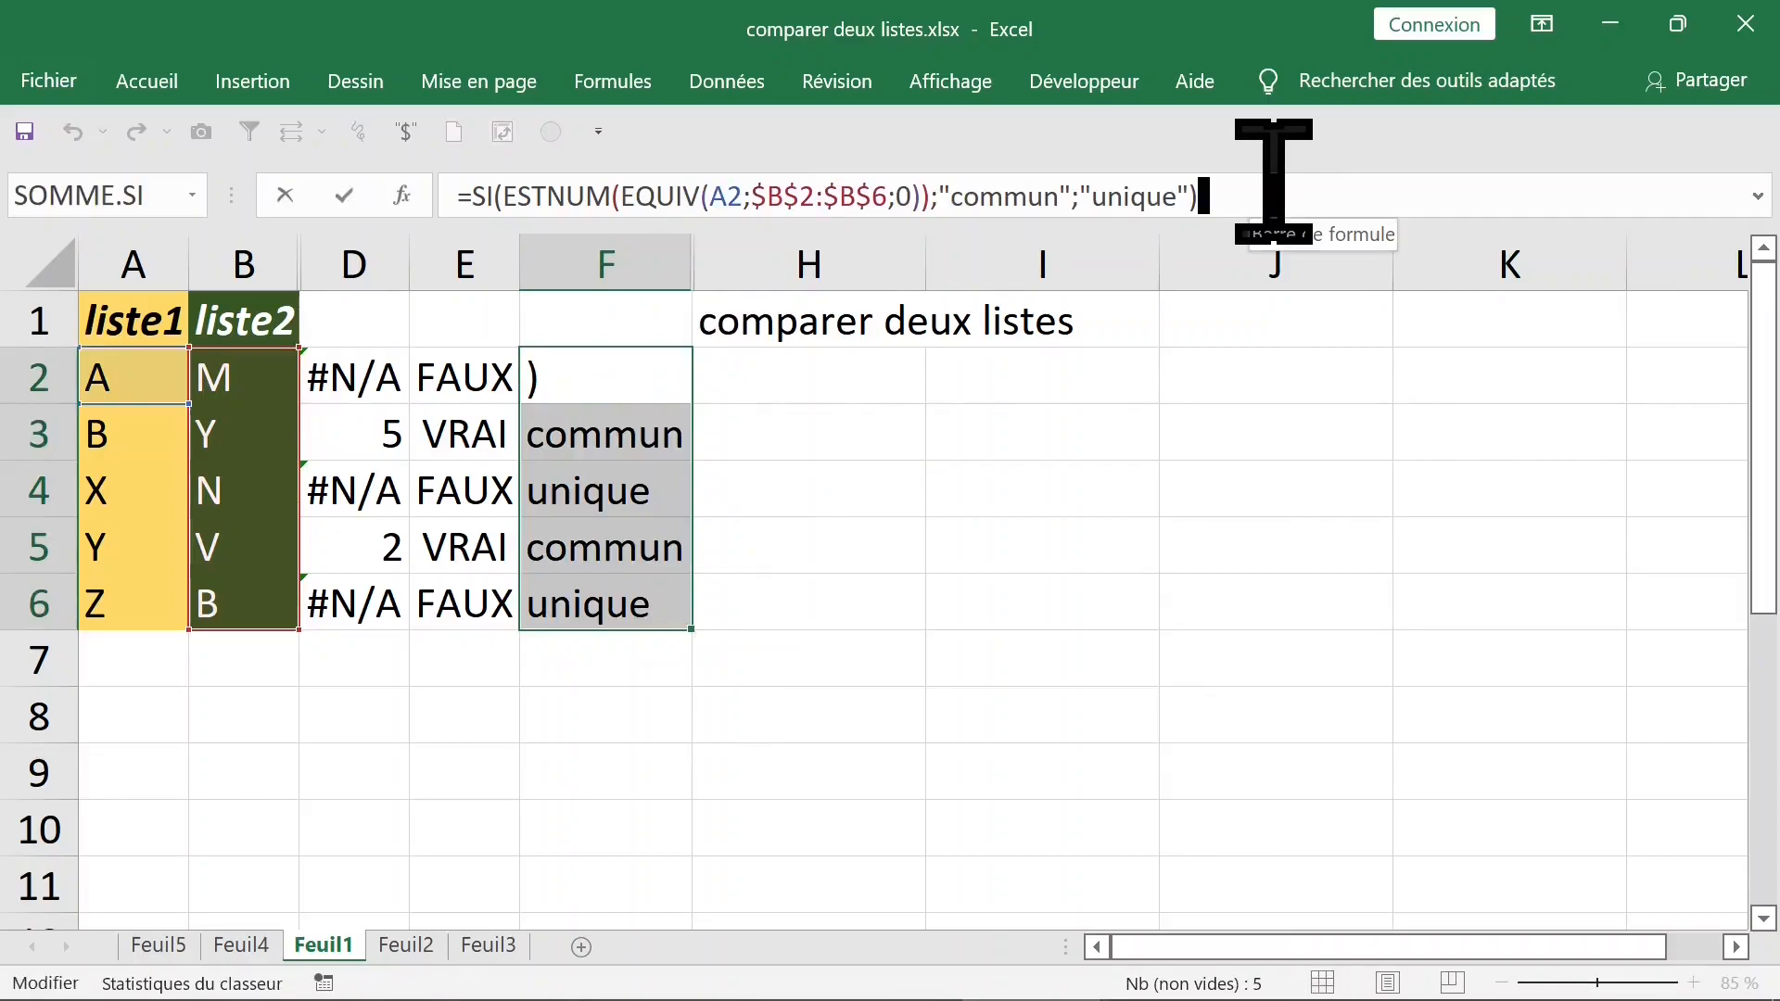
{"action": "key", "text": "Escape"}
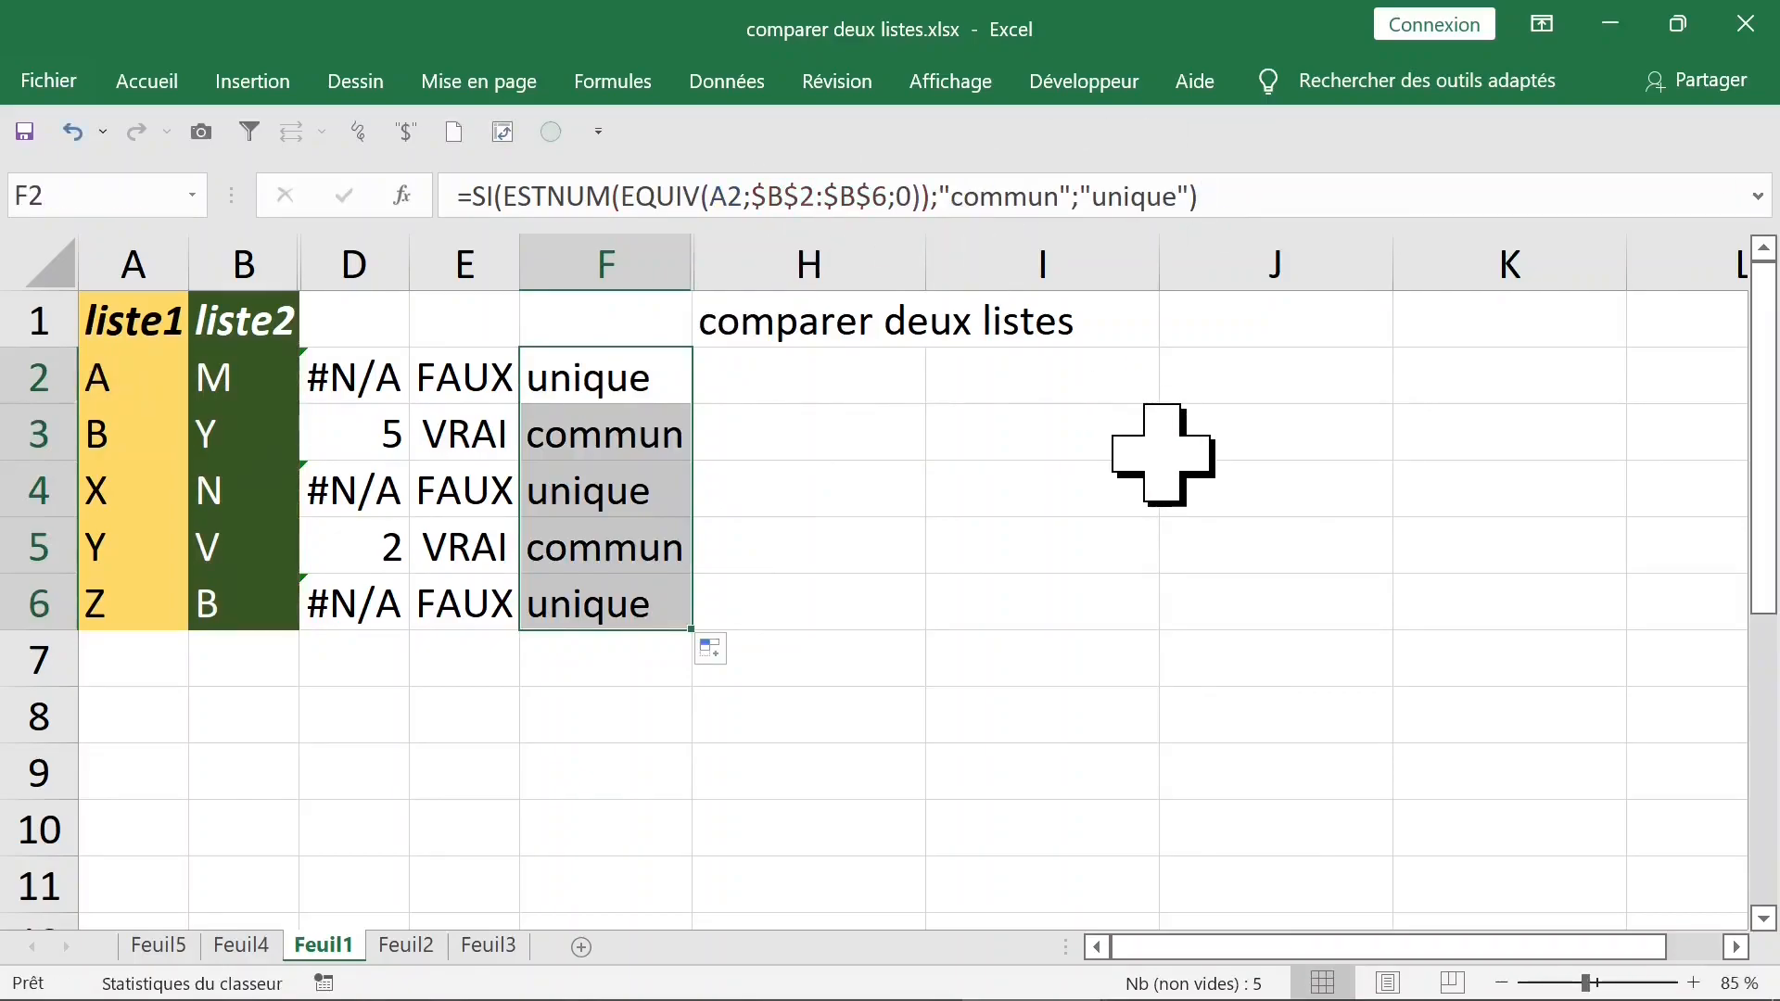
- Clear the intermediate EQUIV and ESTNUM formulas from D2:E6
{"action": "left_click_drag", "start_coordinate": [364, 374], "coordinate": [451, 609]}
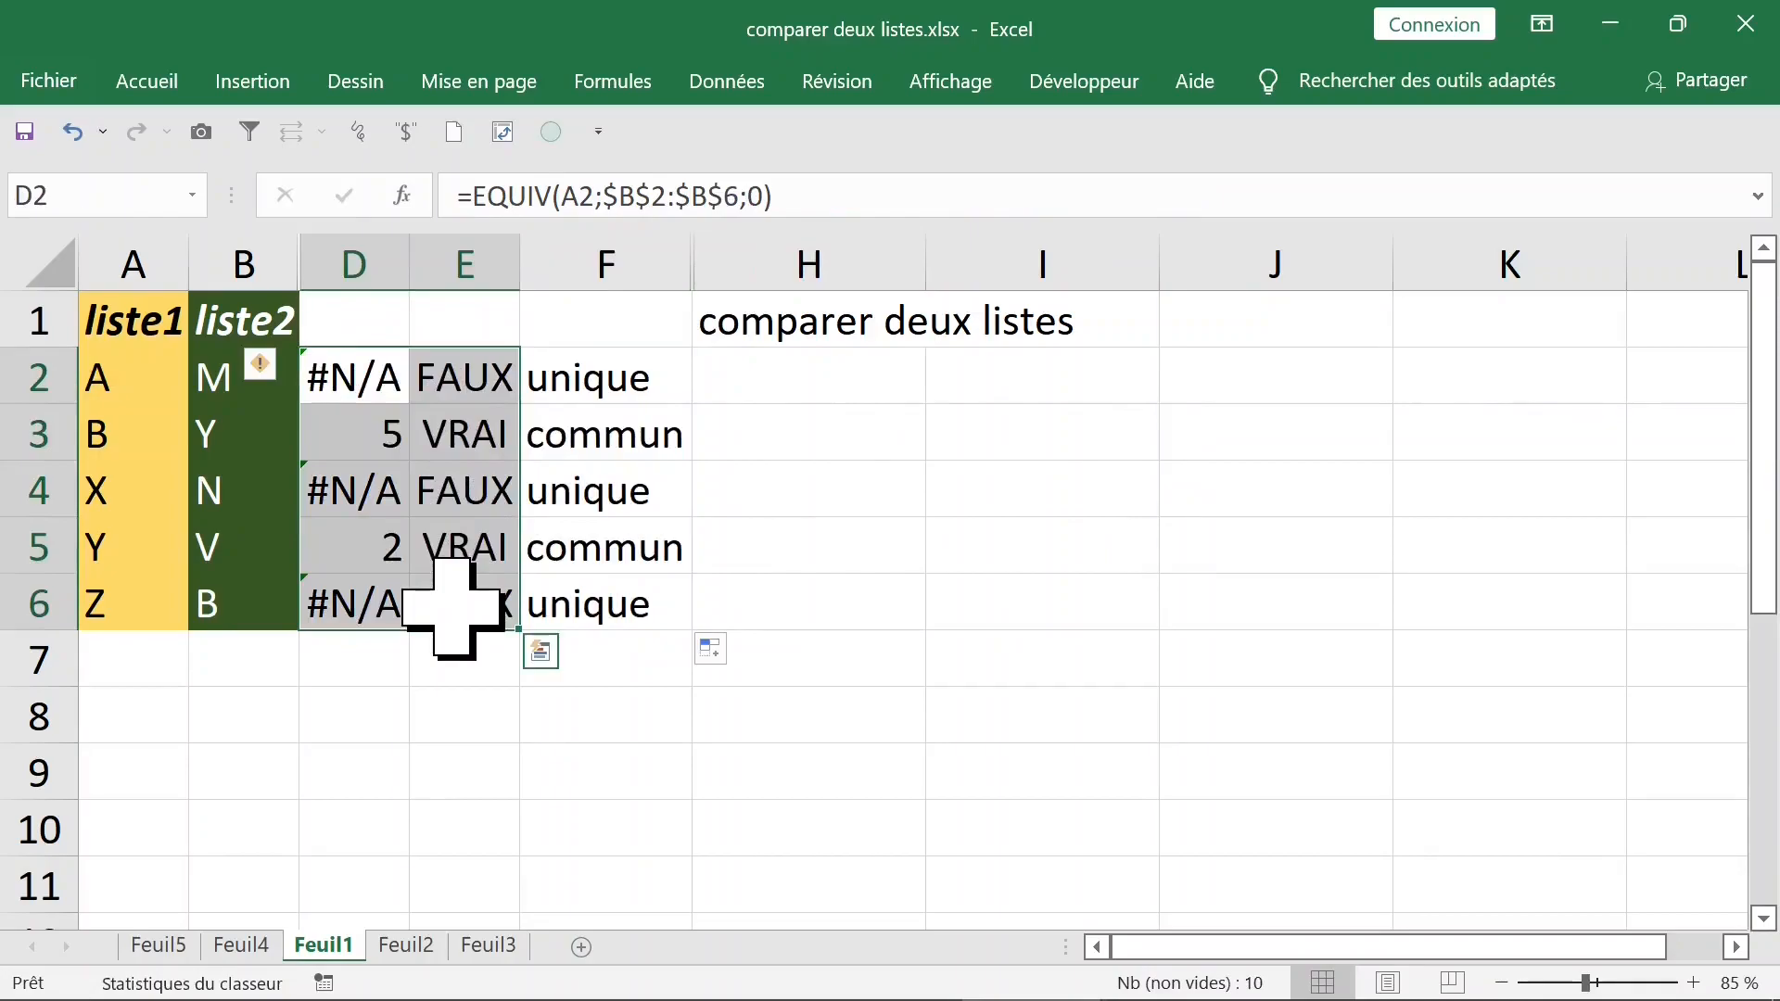
{"action": "key", "text": "Delete"}
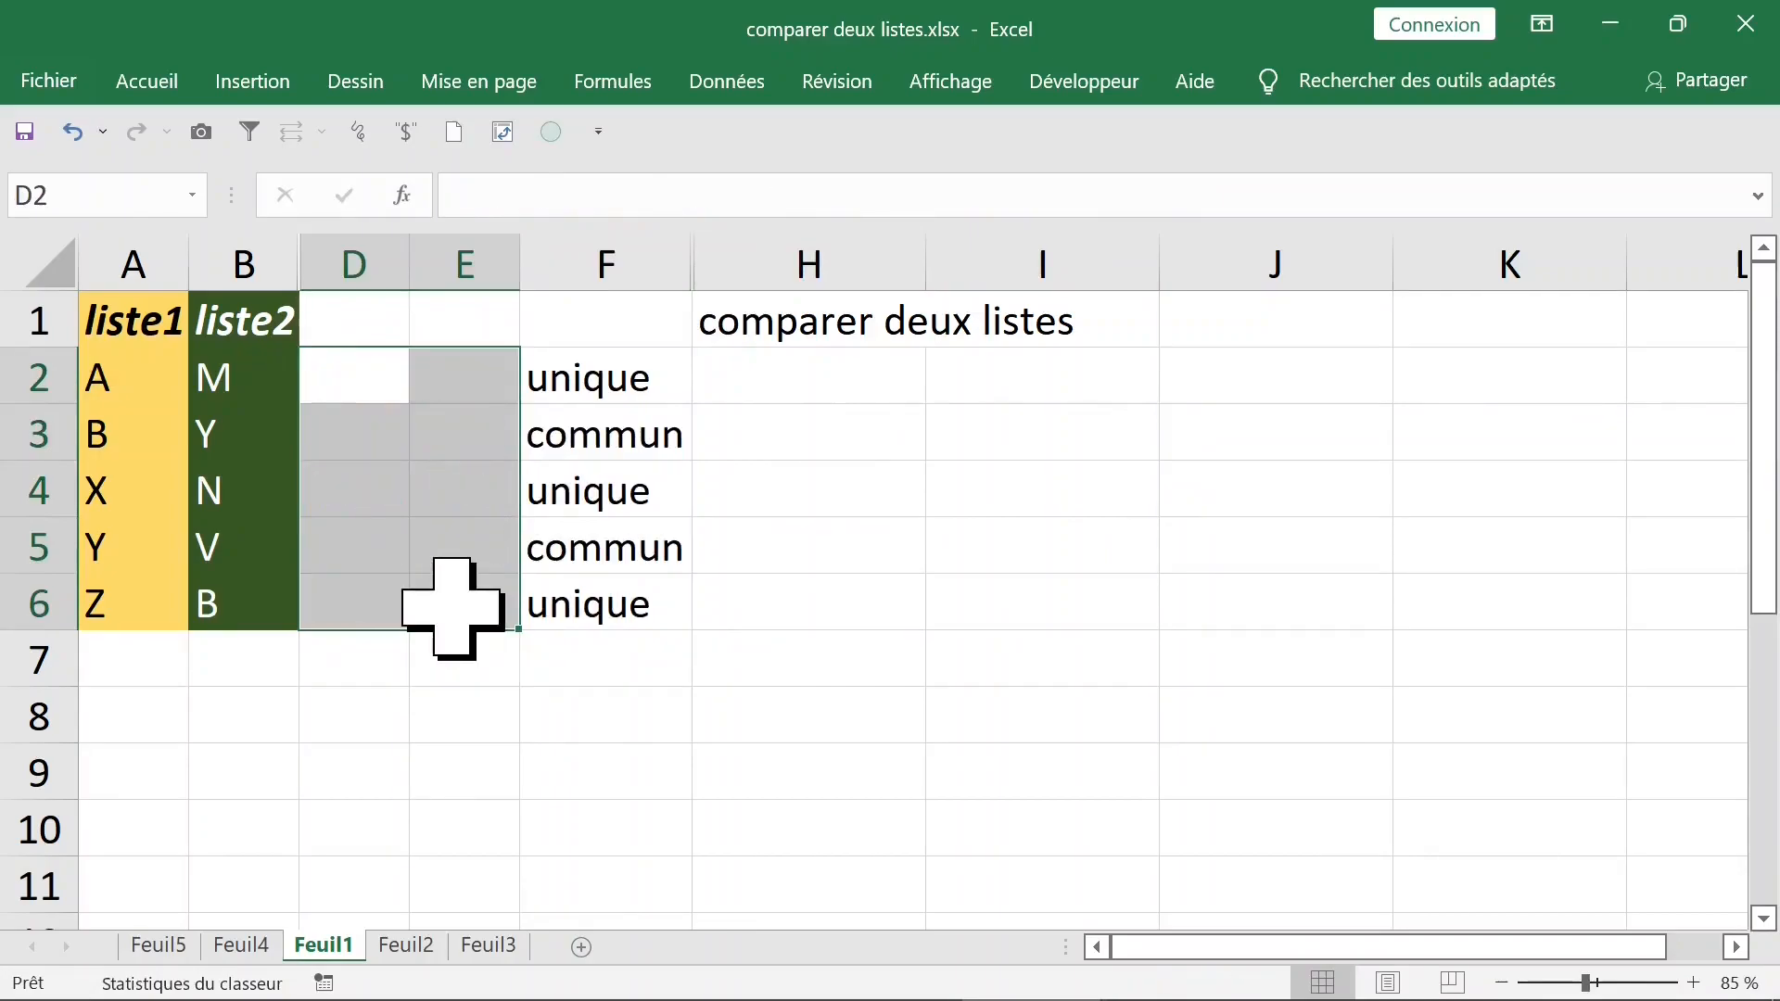
- Move the combined label formulas from F2:F6 to D2:D6 and fit column D's width to its contents
{"action": "left_click_drag", "start_coordinate": [616, 378], "coordinate": [608, 605]}
{"action": "left_click_drag", "start_coordinate": [517, 363], "coordinate": [388, 371]}
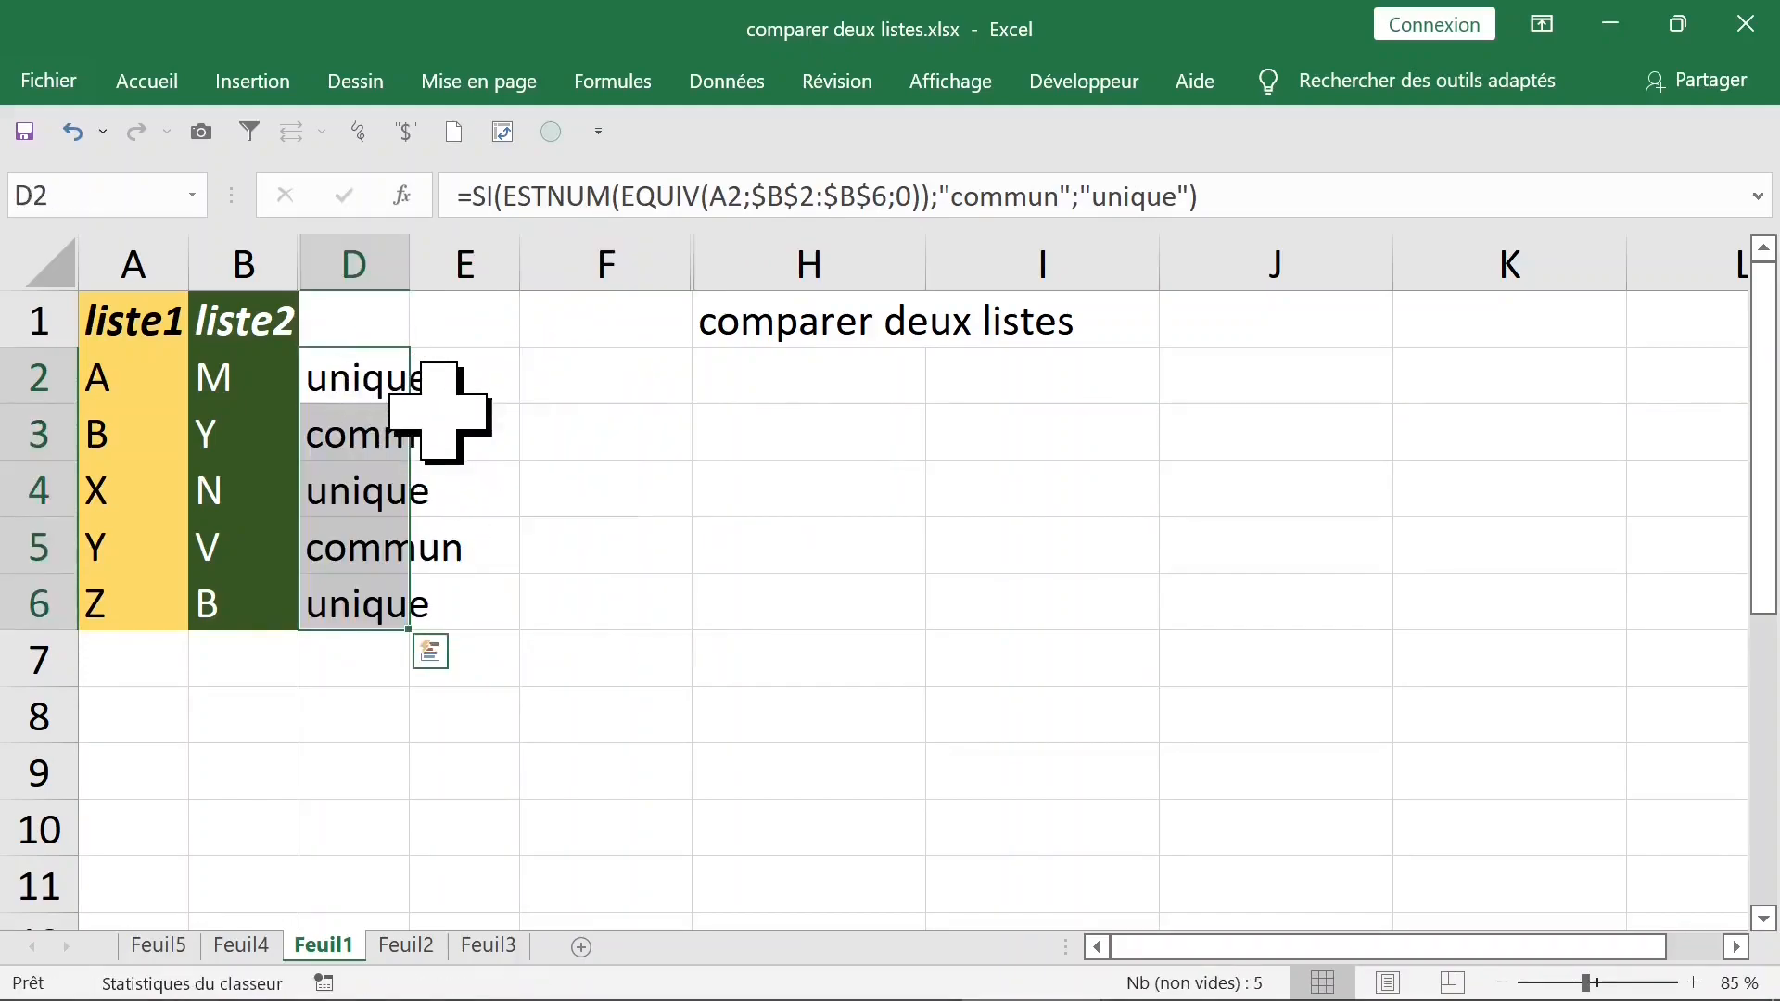
{"action": "double_click", "coordinate": [410, 267]}
- Change the liste2 entry in B5 to a and check the labels in D2, D3 and D5
{"action": "left_click", "coordinate": [105, 385]}
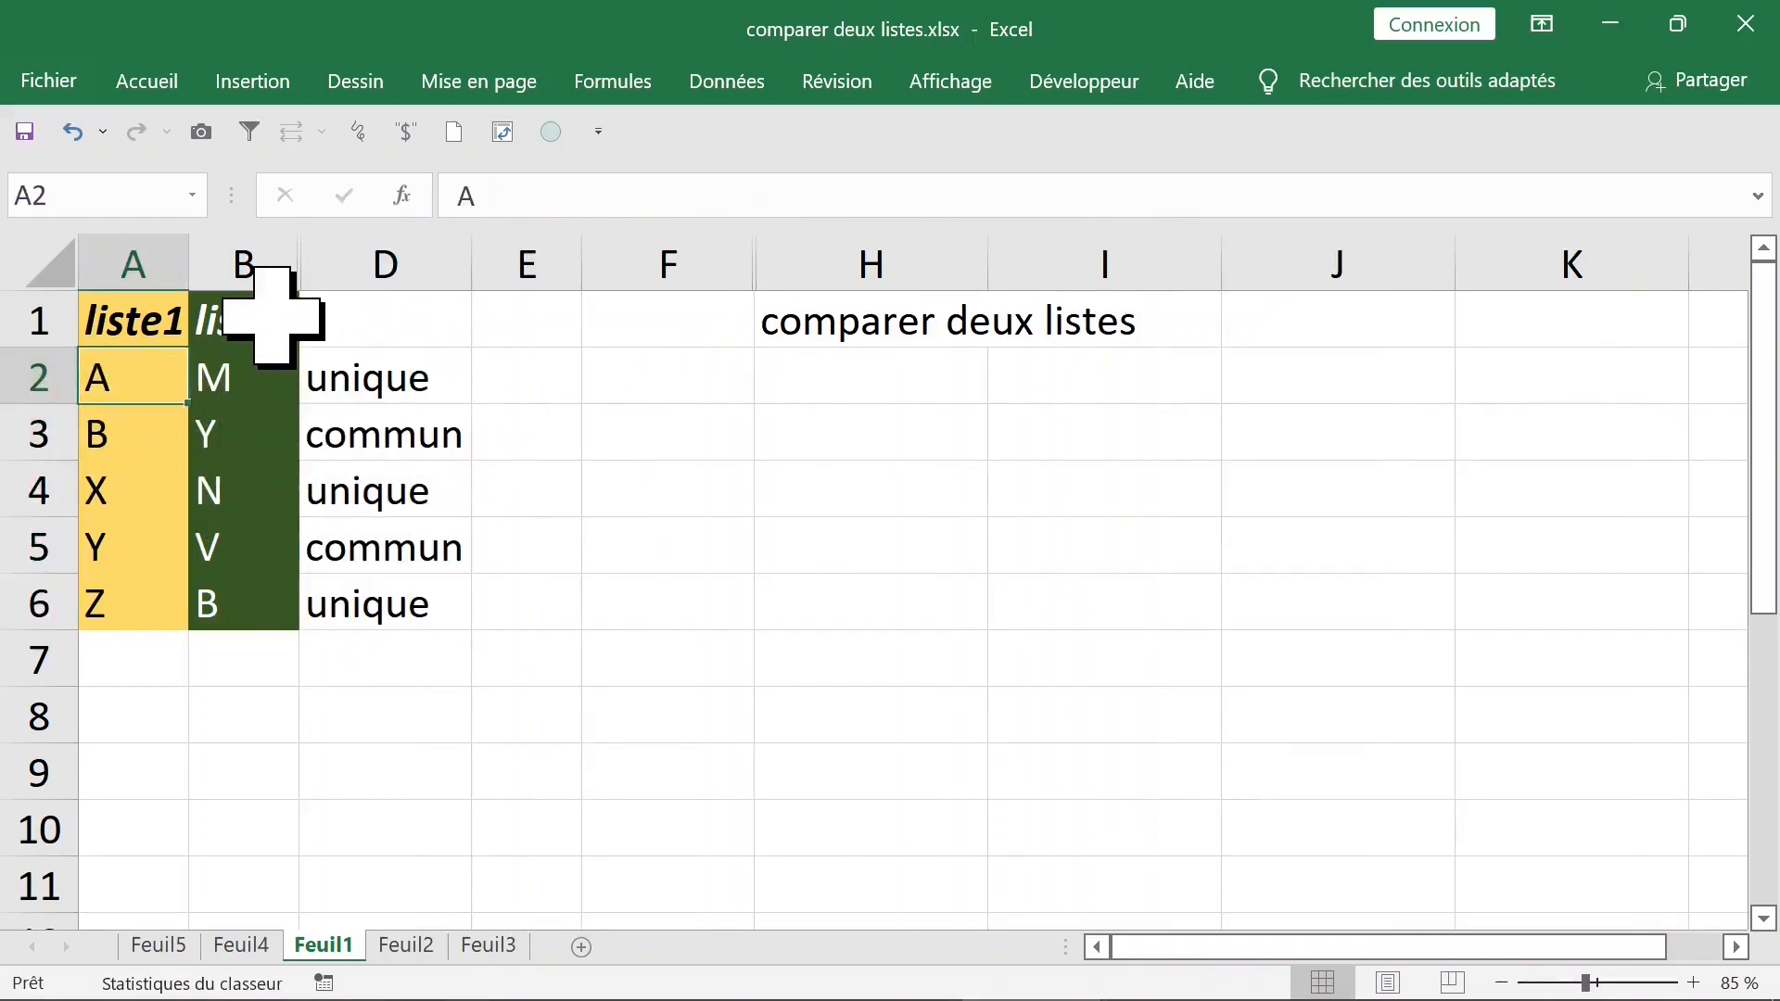
{"action": "left_click", "coordinate": [251, 554]}
{"action": "type", "text": "a"}
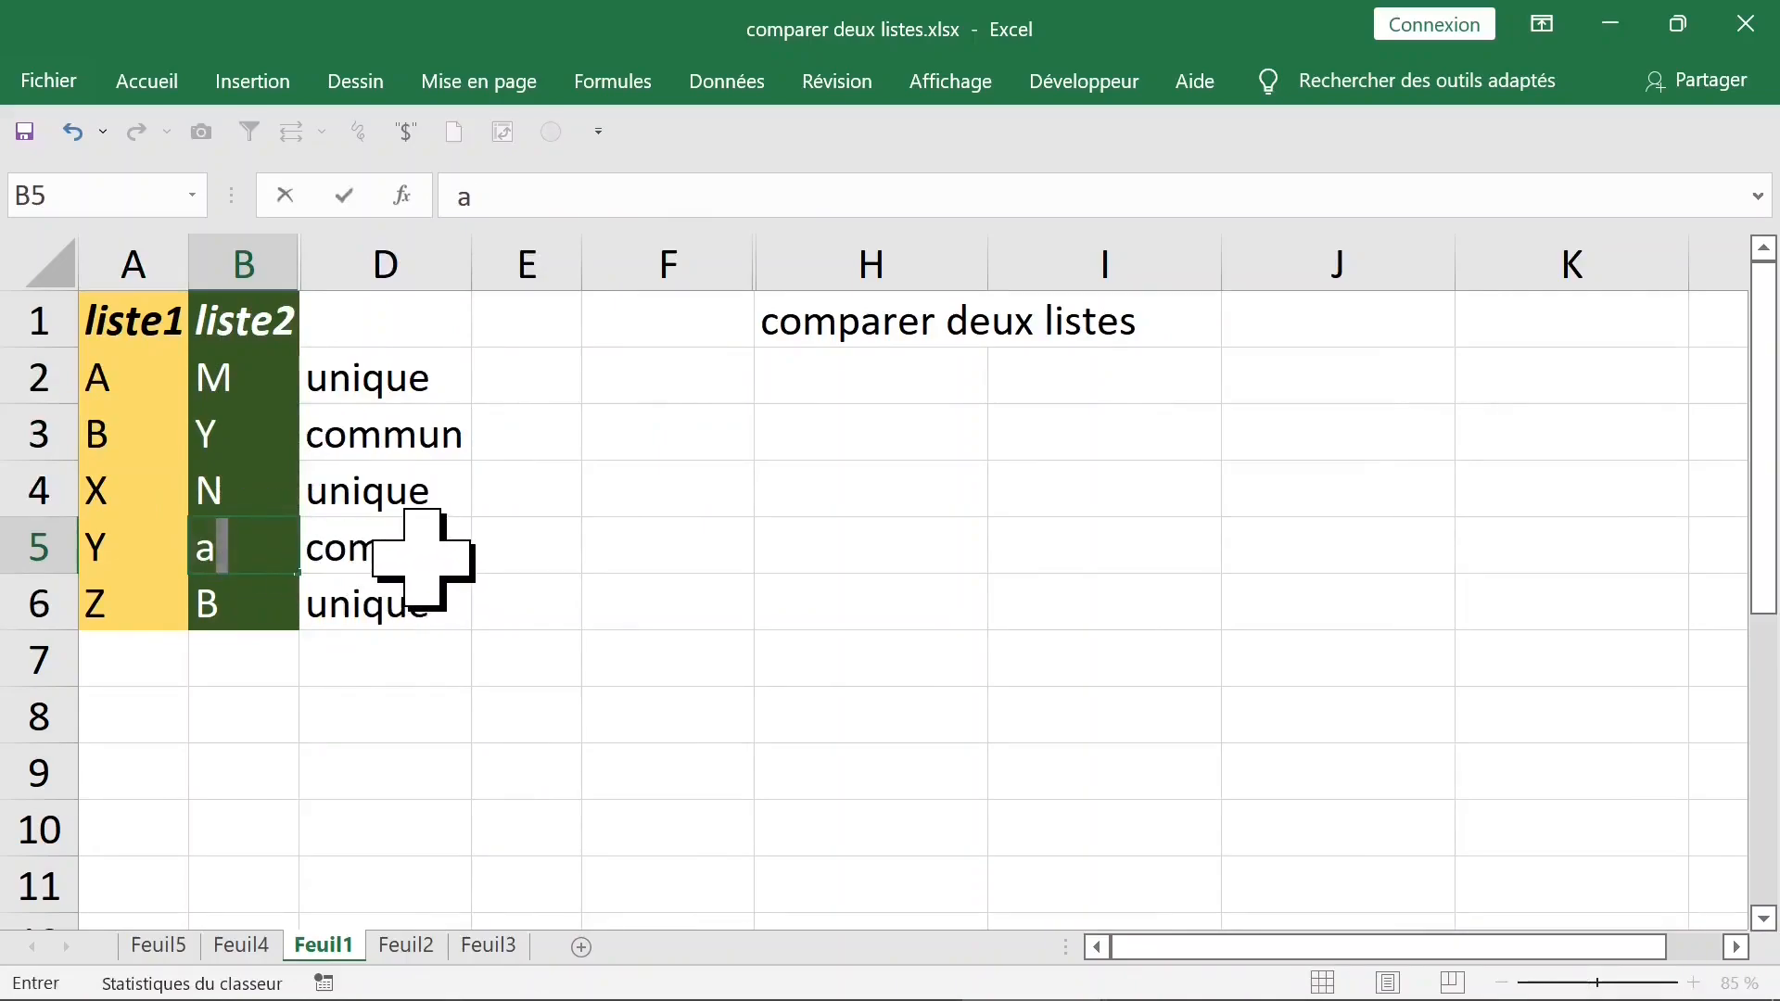
{"action": "key", "text": "Return"}
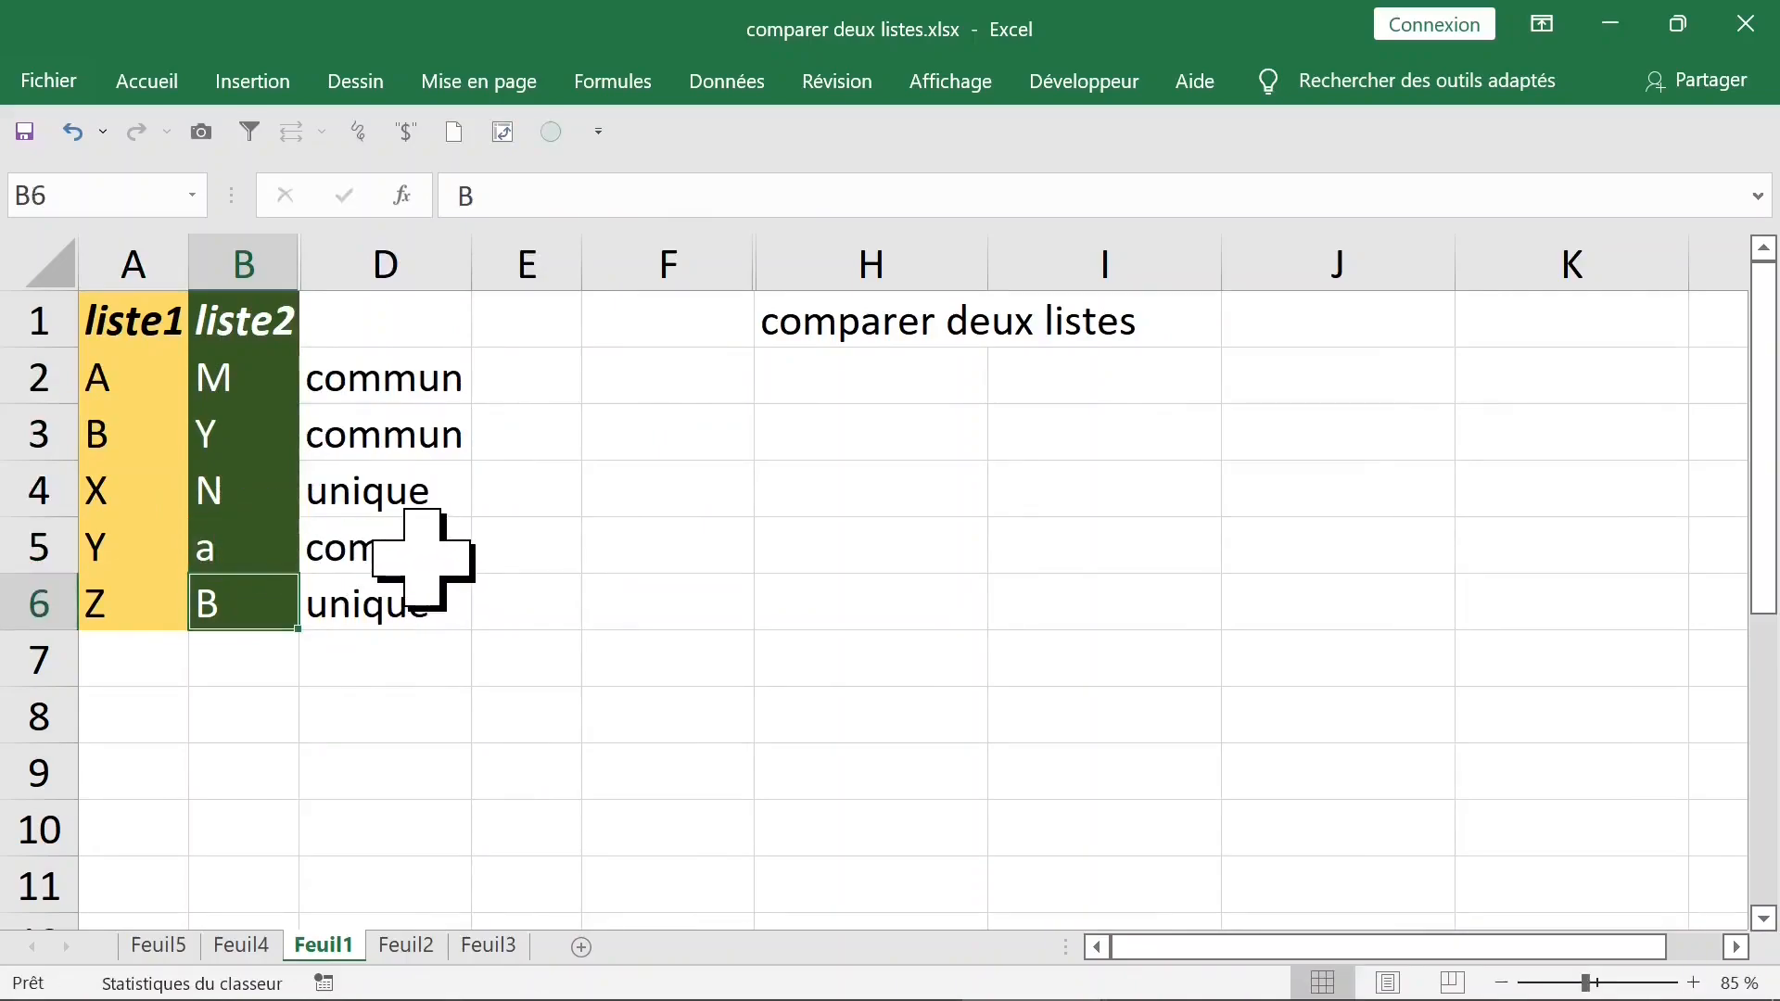
{"action": "left_click", "coordinate": [422, 554]}
{"action": "left_click", "coordinate": [417, 389]}
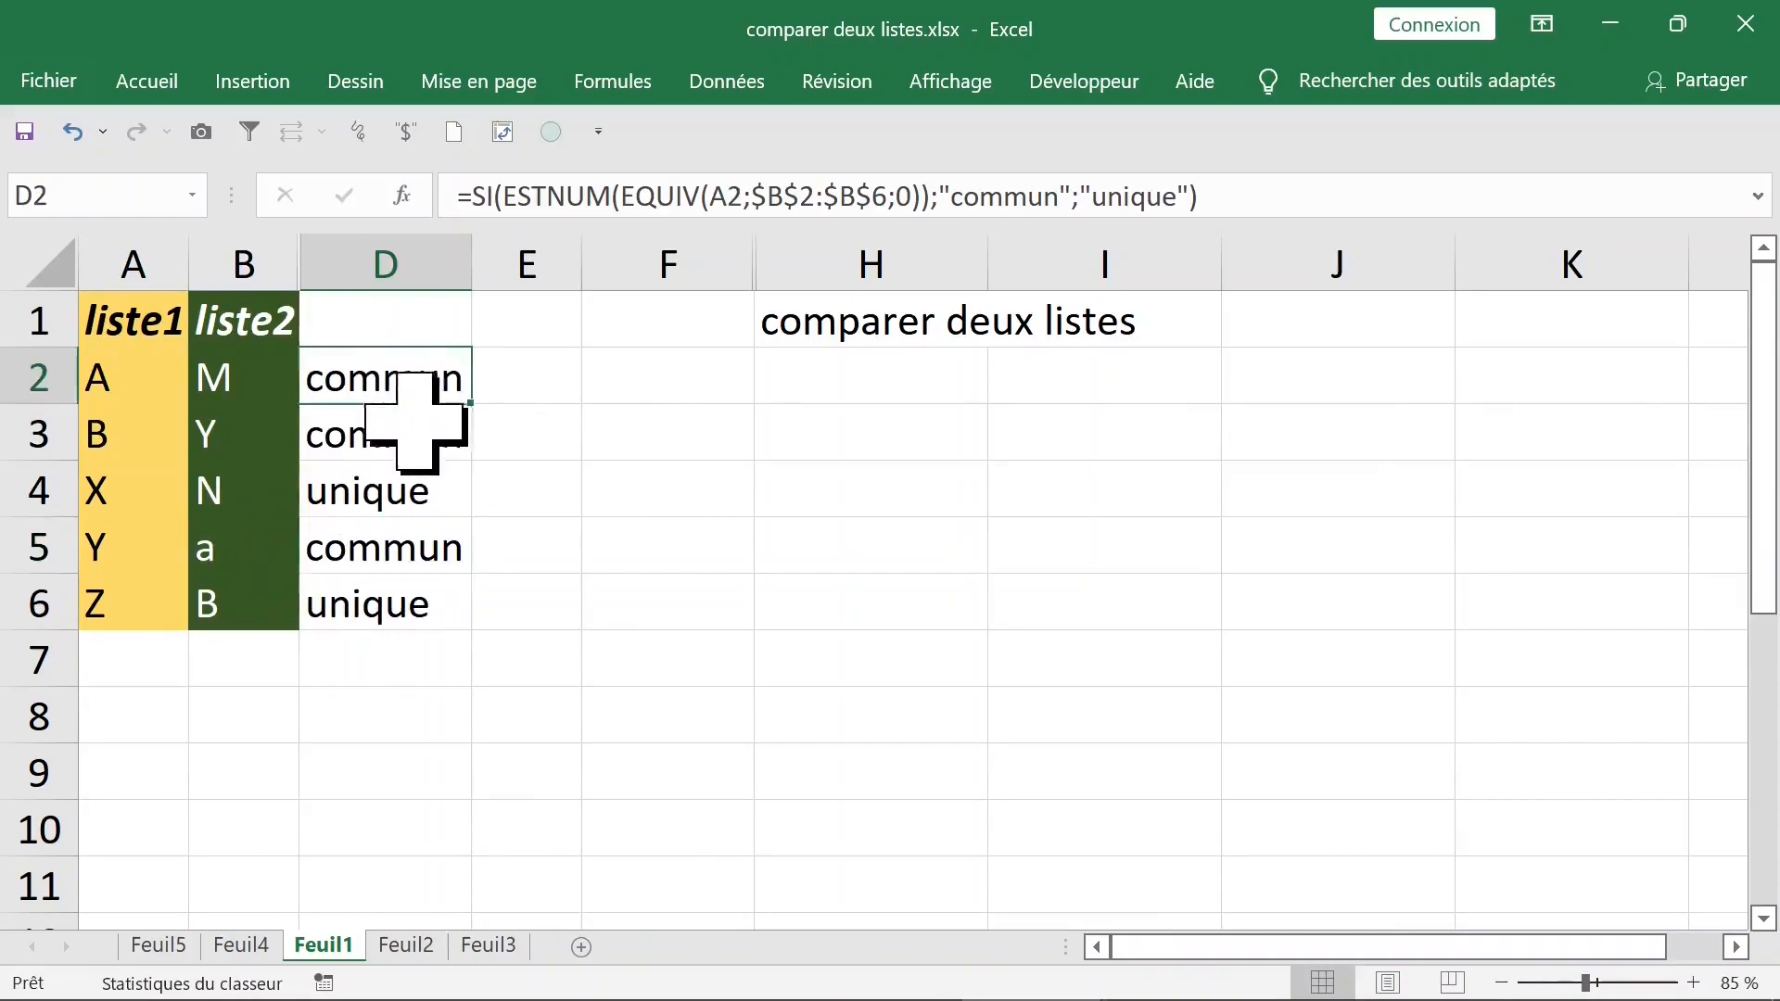
{"action": "left_click", "coordinate": [409, 440]}
{"action": "left_click", "coordinate": [410, 550]}
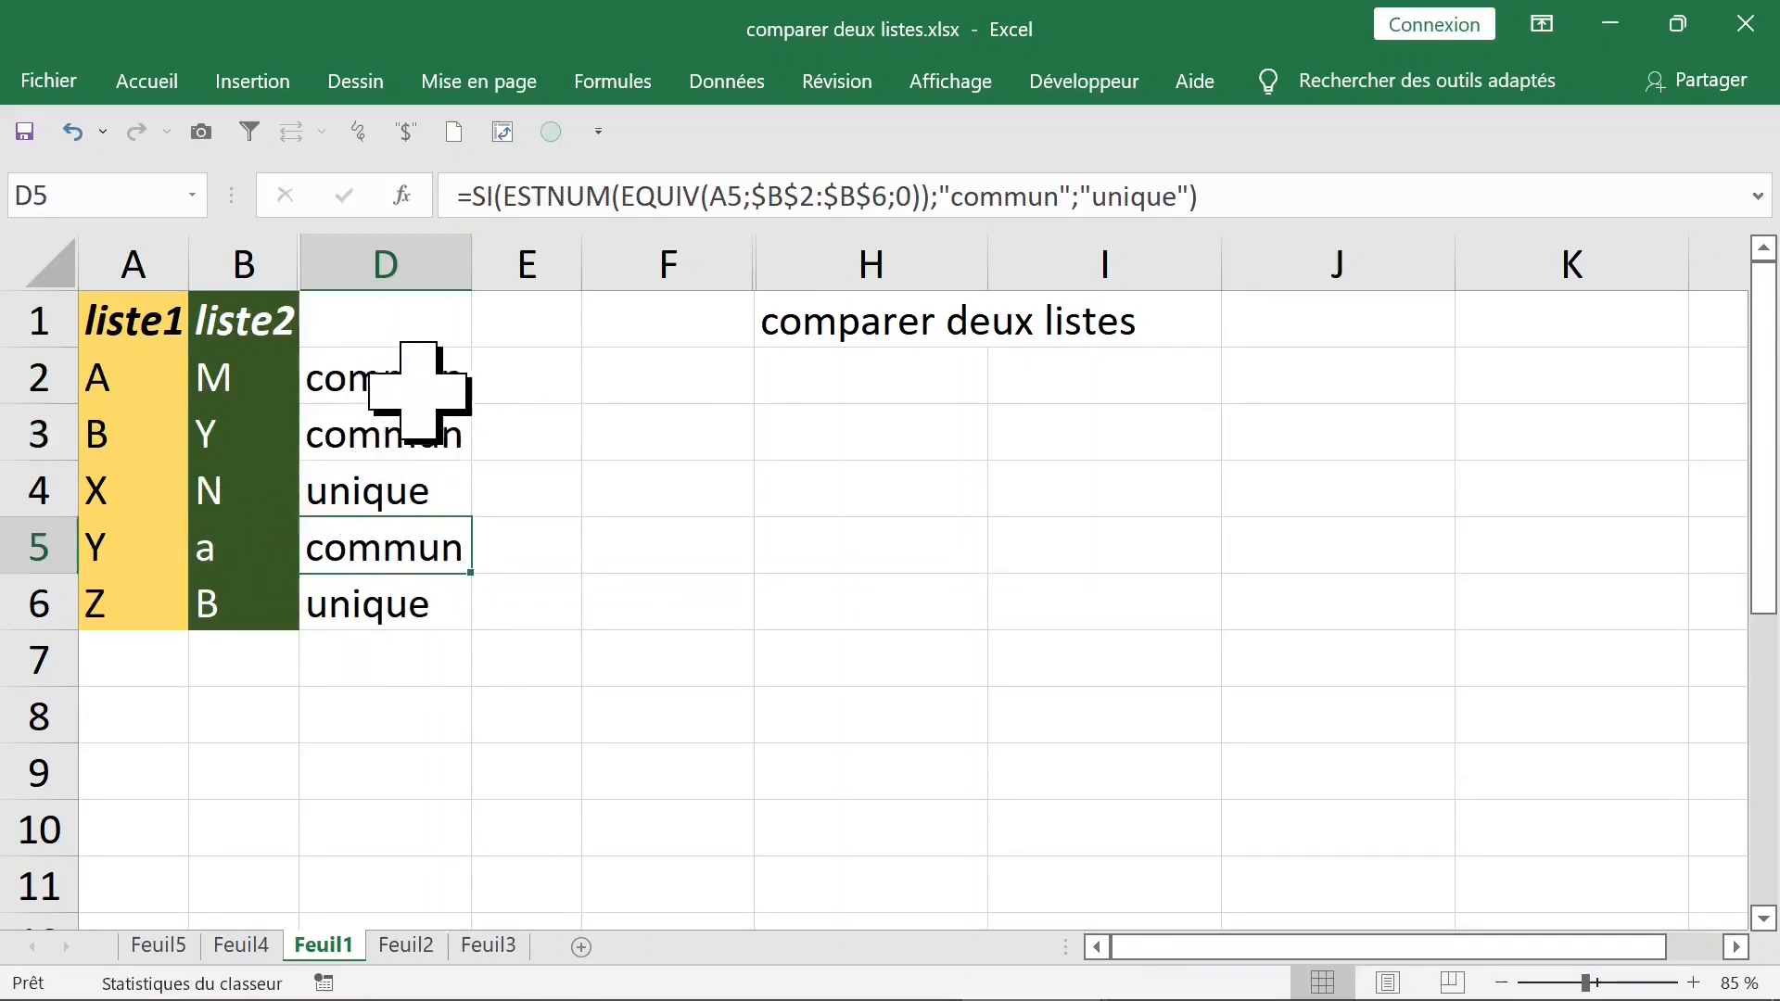
- In the D2 formula, replace the value-if-true text "commun" with "les deux liste"
{"action": "left_click", "coordinate": [417, 387]}
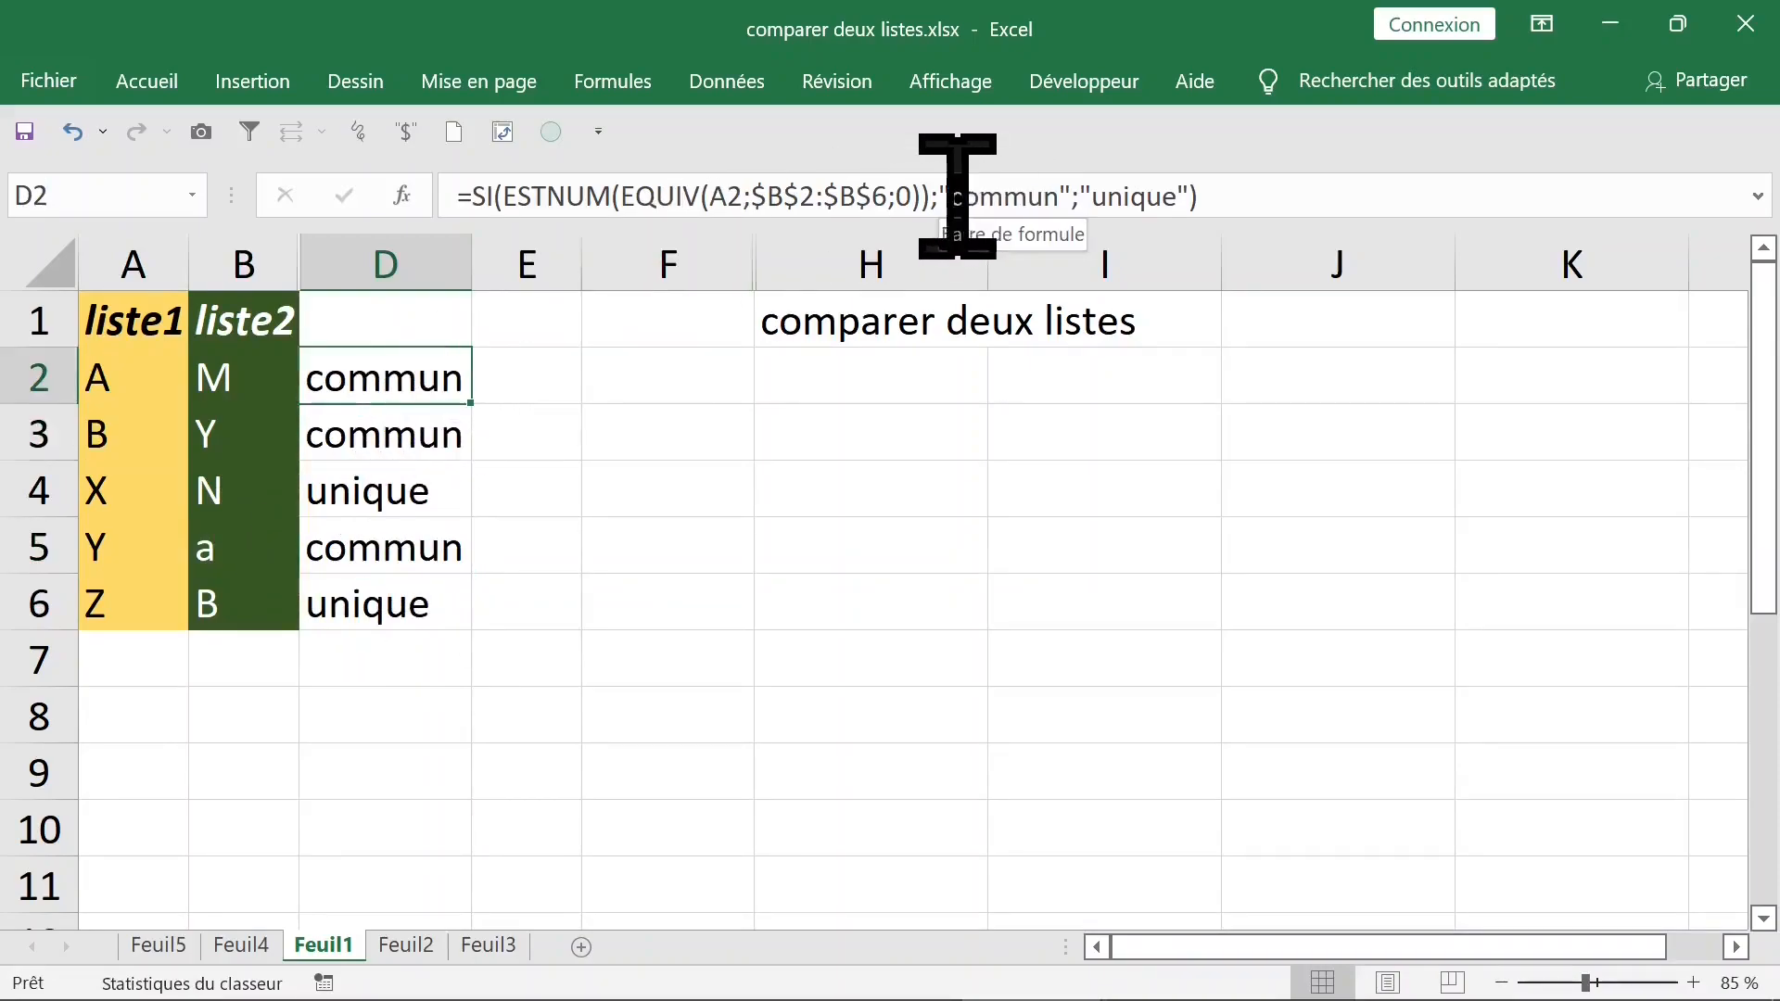
{"action": "left_click", "coordinate": [955, 196]}
{"action": "type", "text": "les de"}
{"action": "key", "text": "Delete"}
{"action": "key", "text": "Delete"}
{"action": "key", "text": "Delete"}
{"action": "key", "text": "Delete"}
{"action": "key", "text": "Delete"}
{"action": "key", "text": "Delete"}
{"action": "type", "text": "ux liste"}
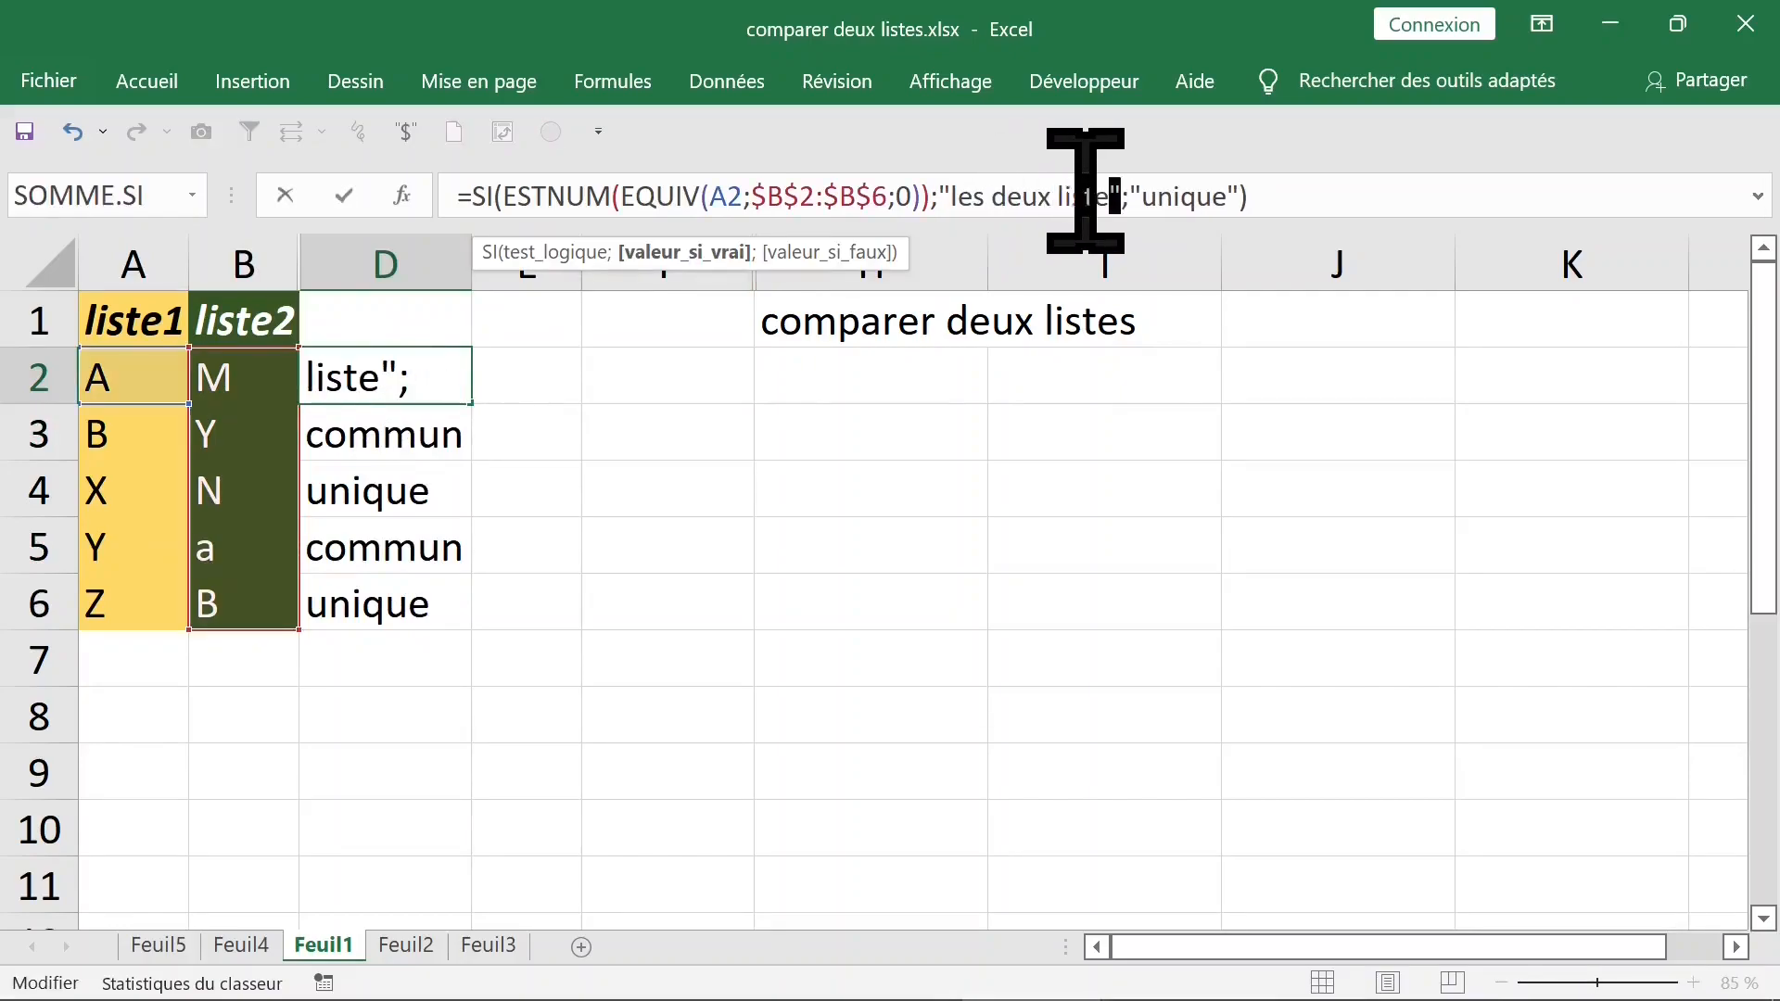
- Replace the value-if-false text "unique" with "liste 1 seulement" in the D2 formula and enter the formula
{"action": "left_click", "coordinate": [1146, 190]}
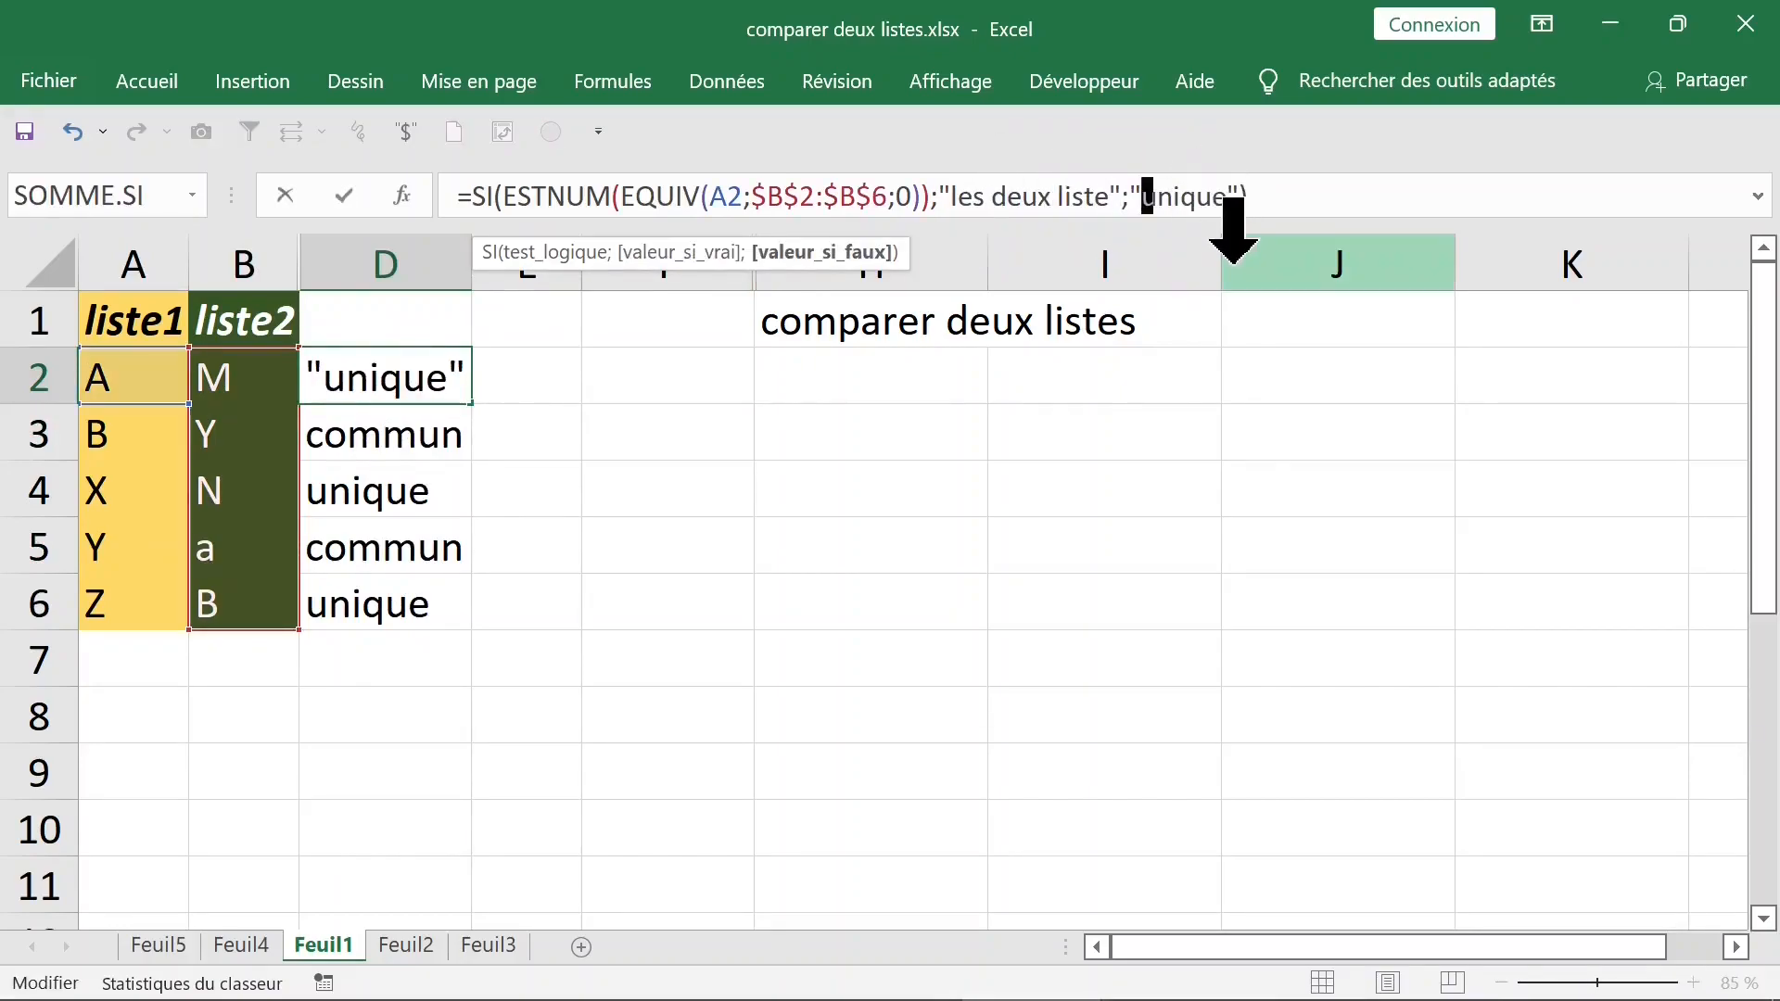
{"action": "type", "text": "liste 1 seulement"}
{"action": "key", "text": "Delete"}
{"action": "key", "text": "Delete"}
{"action": "key", "text": "Delete"}
{"action": "key", "text": "Delete"}
{"action": "key", "text": "Delete"}
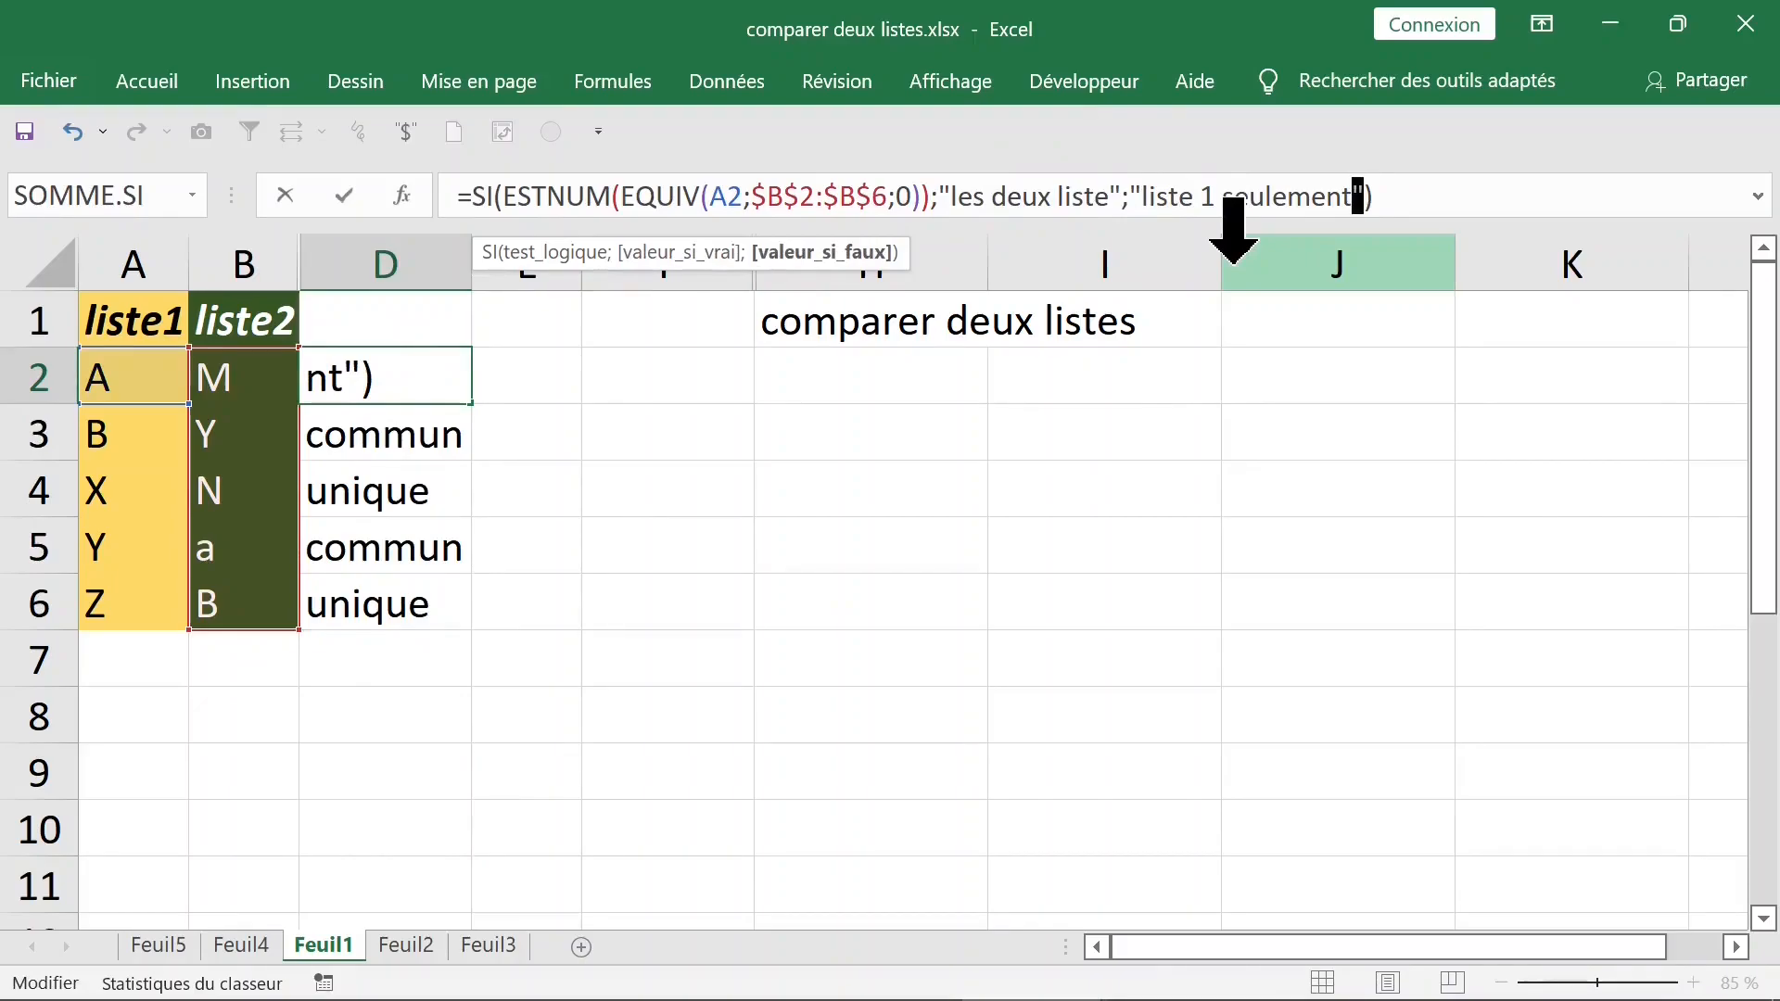
{"action": "key", "text": "ctrl+Return"}
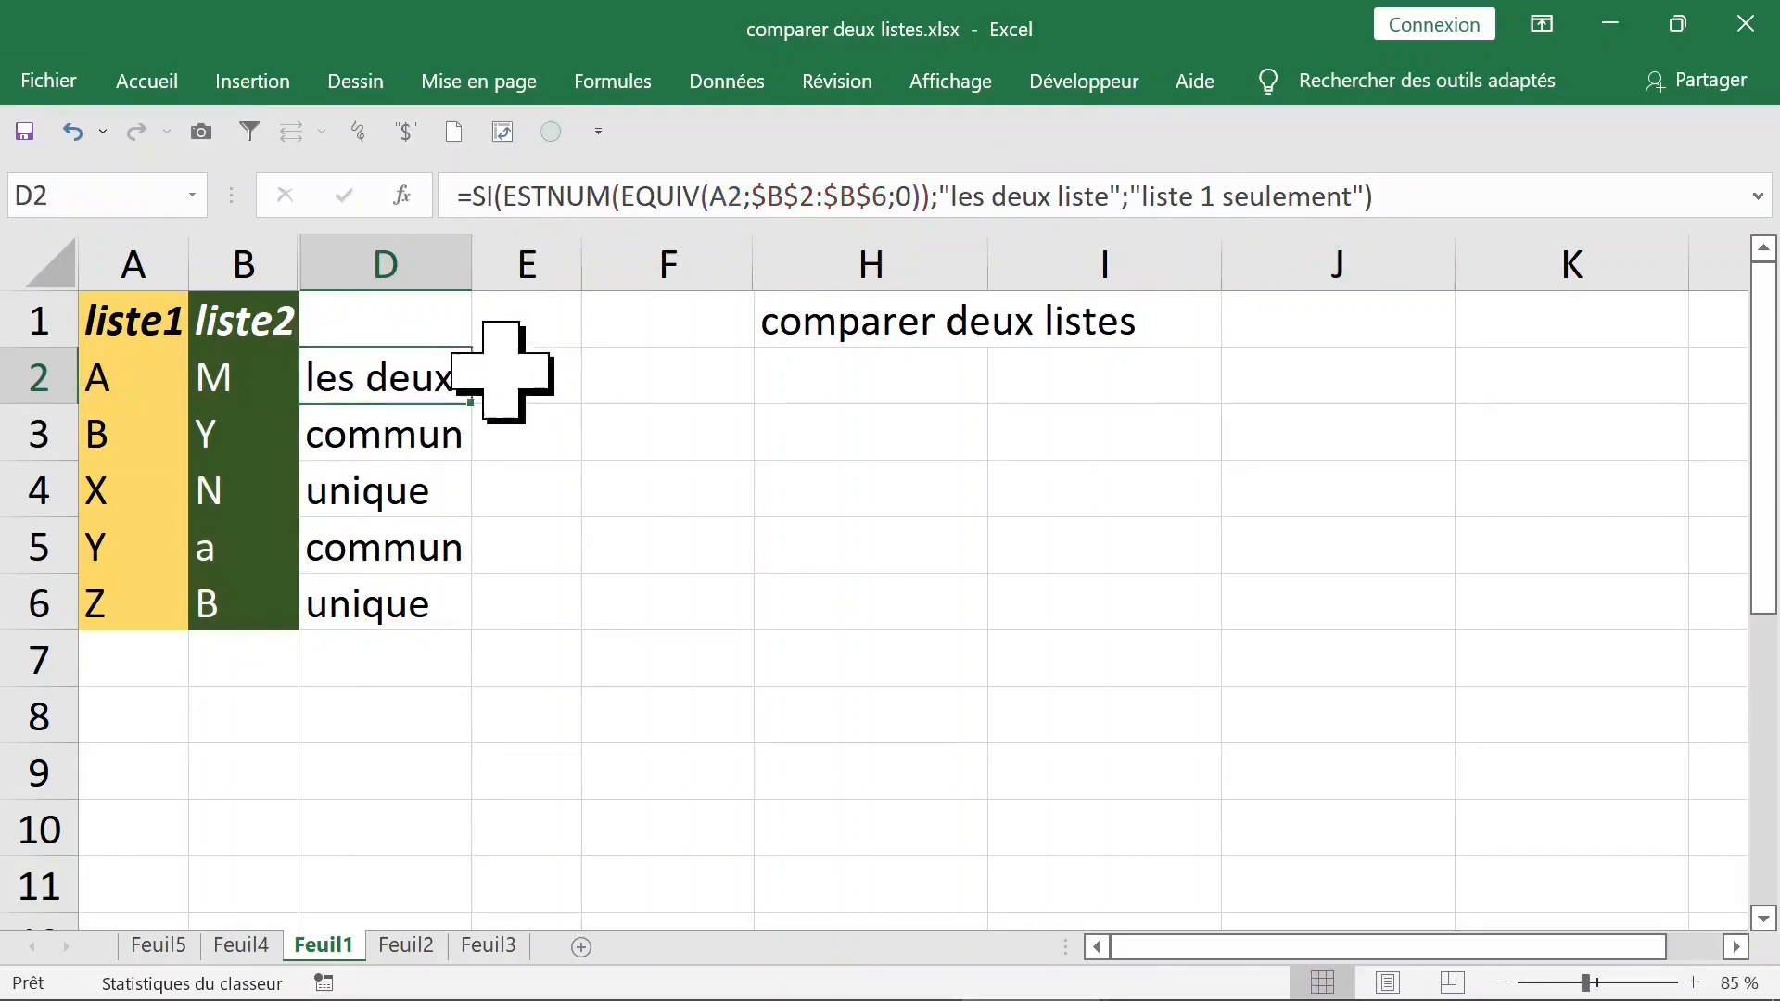
- Fill the D2 formula down to D6 and fit column D's width to the longer labels
{"action": "left_click_drag", "start_coordinate": [477, 415], "coordinate": [480, 410]}
{"action": "double_click", "coordinate": [480, 410]}
{"action": "left_click", "coordinate": [478, 391]}
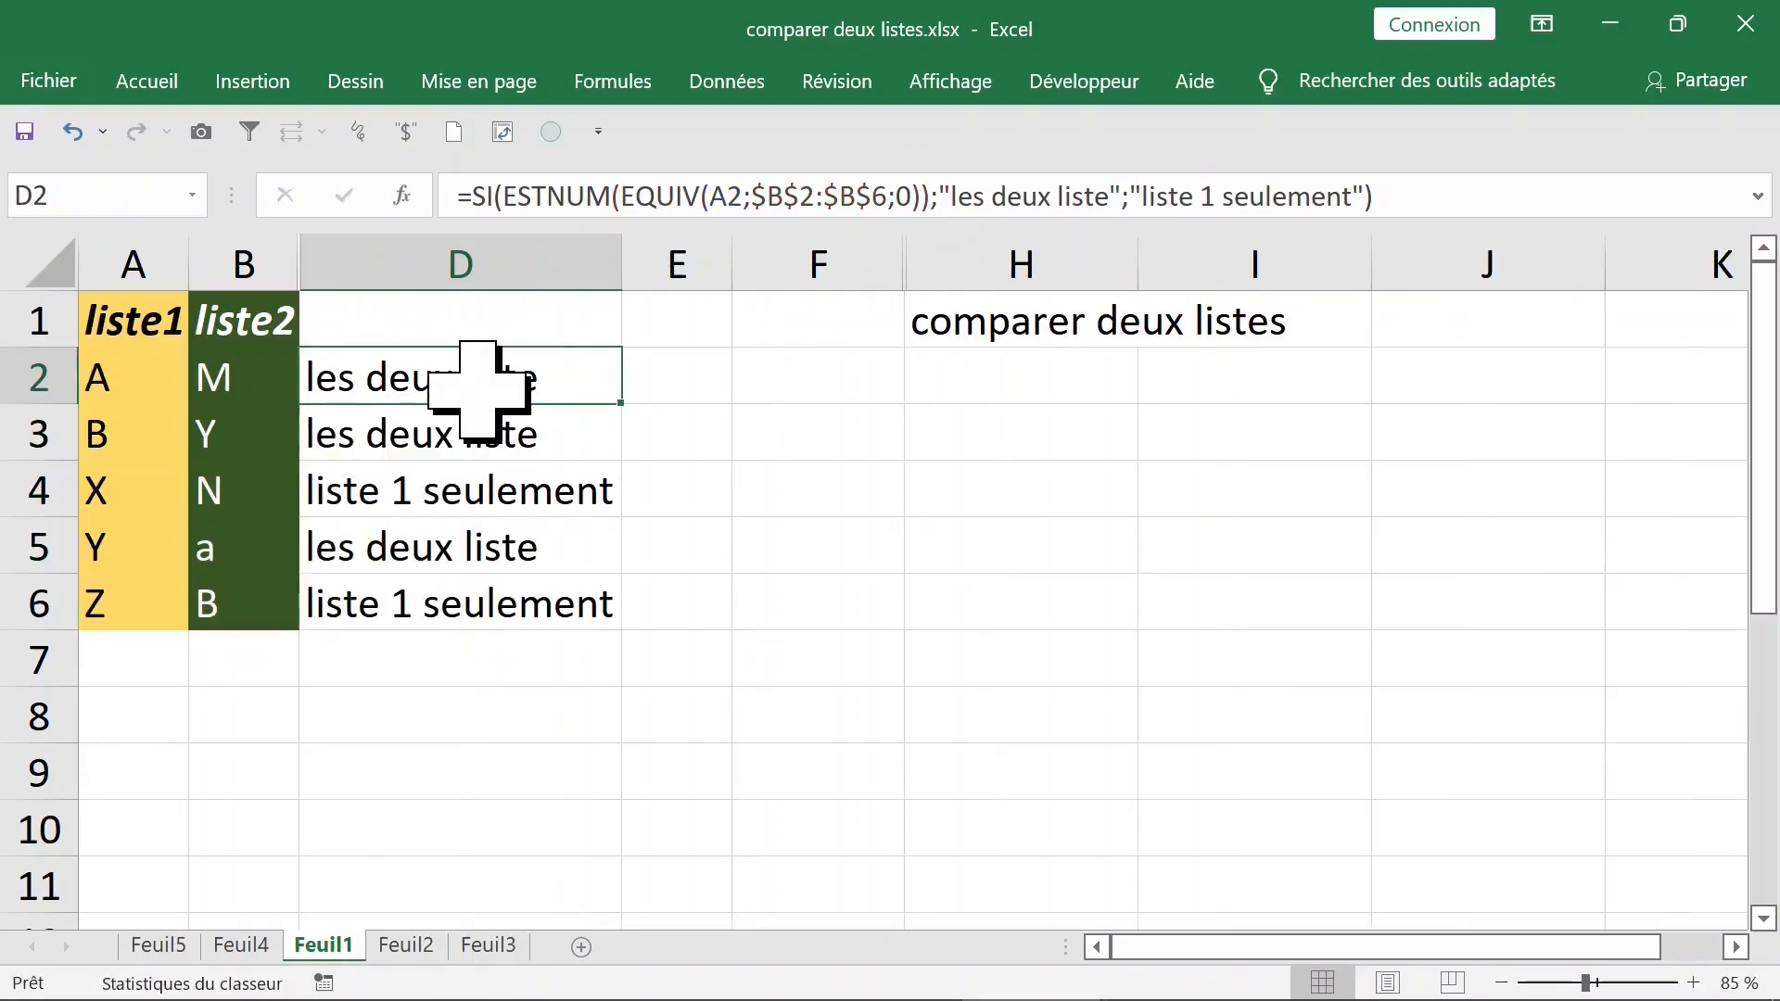